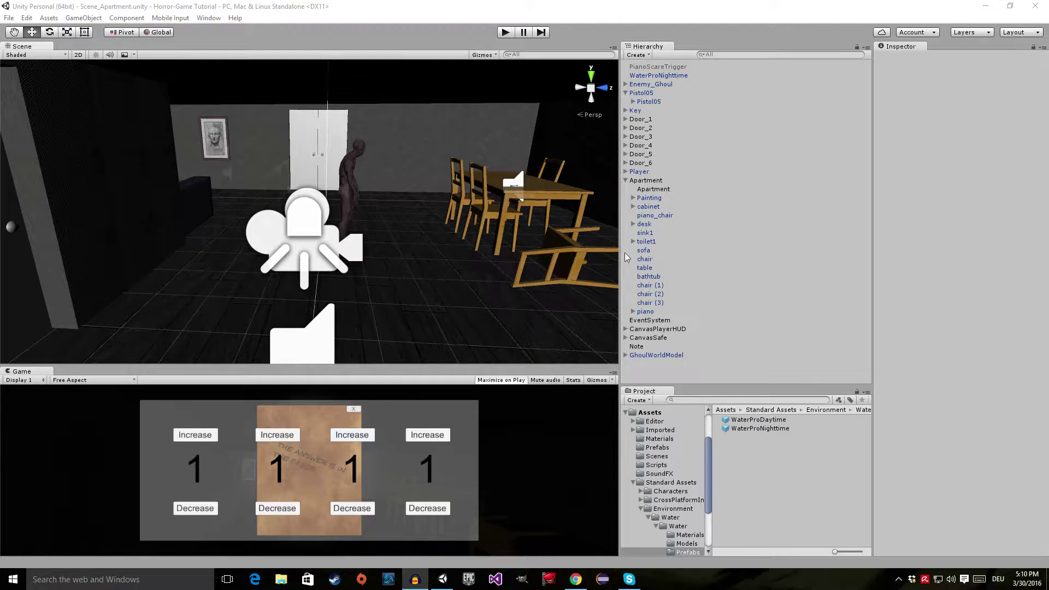
# Orbit the scene camera to face the ghoul by the white double door, then start Play mode.
pyautogui.keyDown('alt'); pyautogui.moveTo(529, 232); pyautogui.dragTo(491, 213); pyautogui.keyUp('alt')
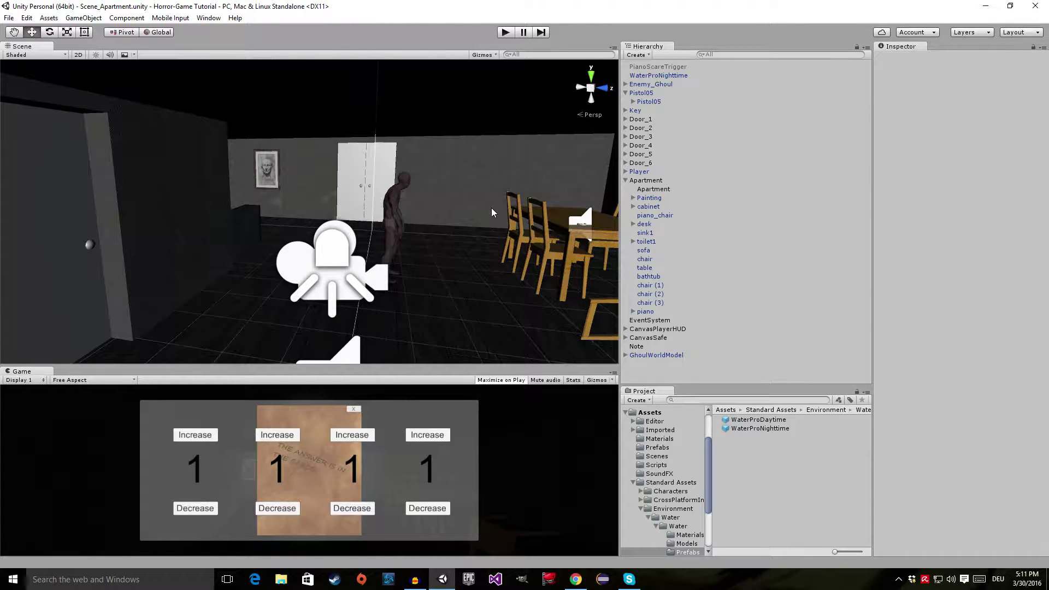
pyautogui.moveTo(491, 213)
pyautogui.keyDown('alt'); pyautogui.mouseDown()
pyautogui.moveTo(483, 194)
pyautogui.moveTo(234, 192)
pyautogui.moveTo(241, 208)
pyautogui.moveTo(382, 228)
pyautogui.moveTo(477, 224)
pyautogui.mouseUp(); pyautogui.keyUp('alt')
pyautogui.moveTo(477, 224); pyautogui.dragTo(491, 225, button='right')
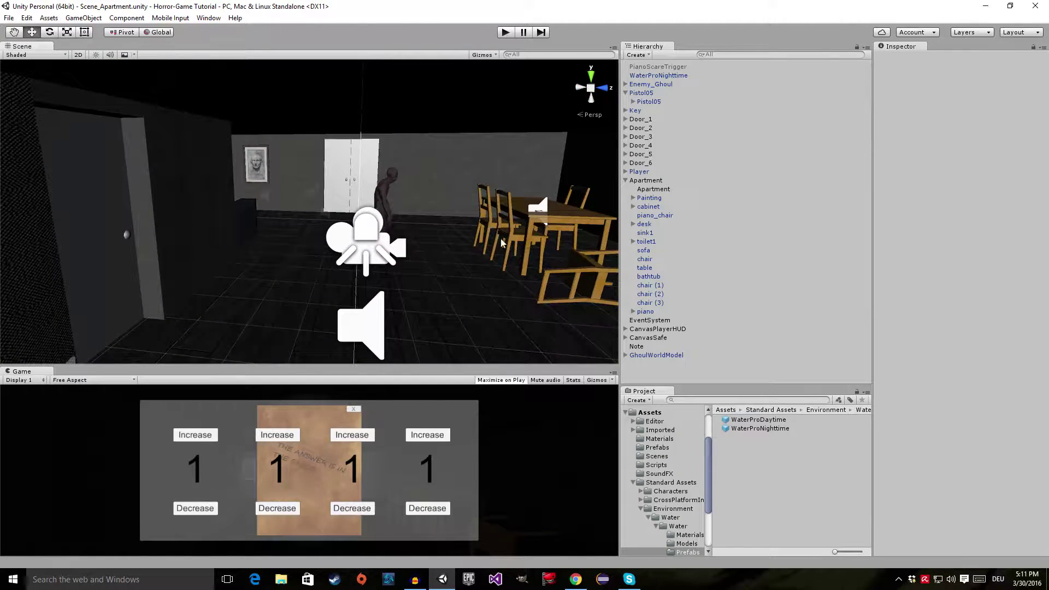
pyautogui.click(506, 33)
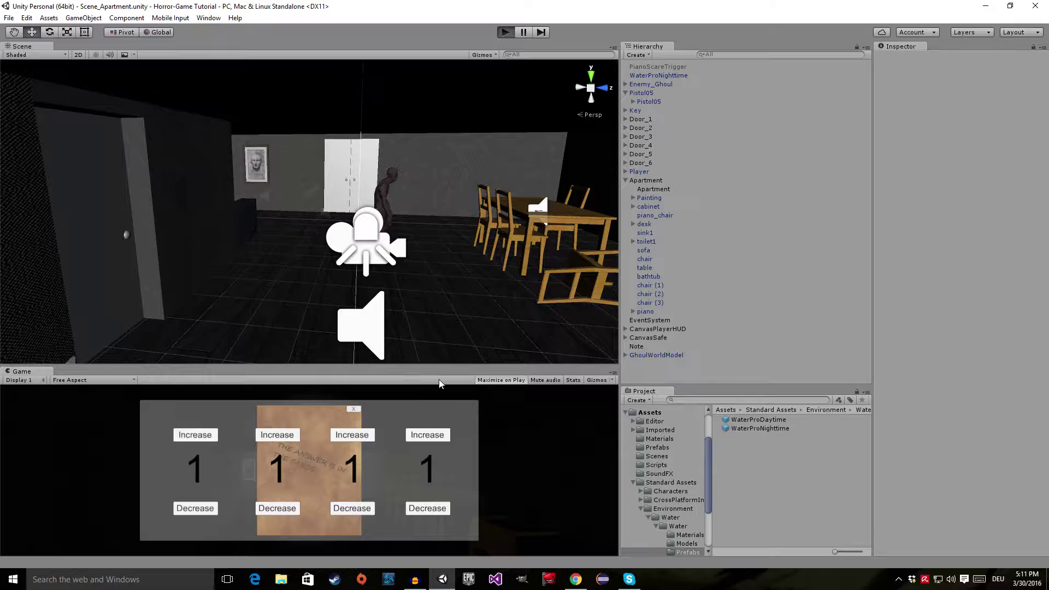
pyautogui.press('w')
pyautogui.press('d')
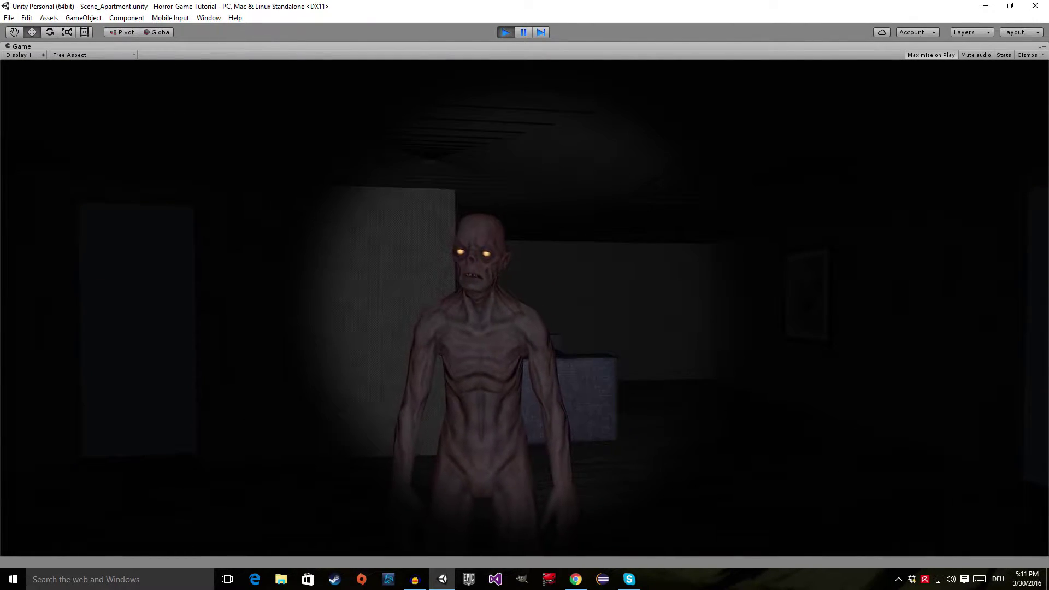
pyautogui.press('w')
pyautogui.press('e')
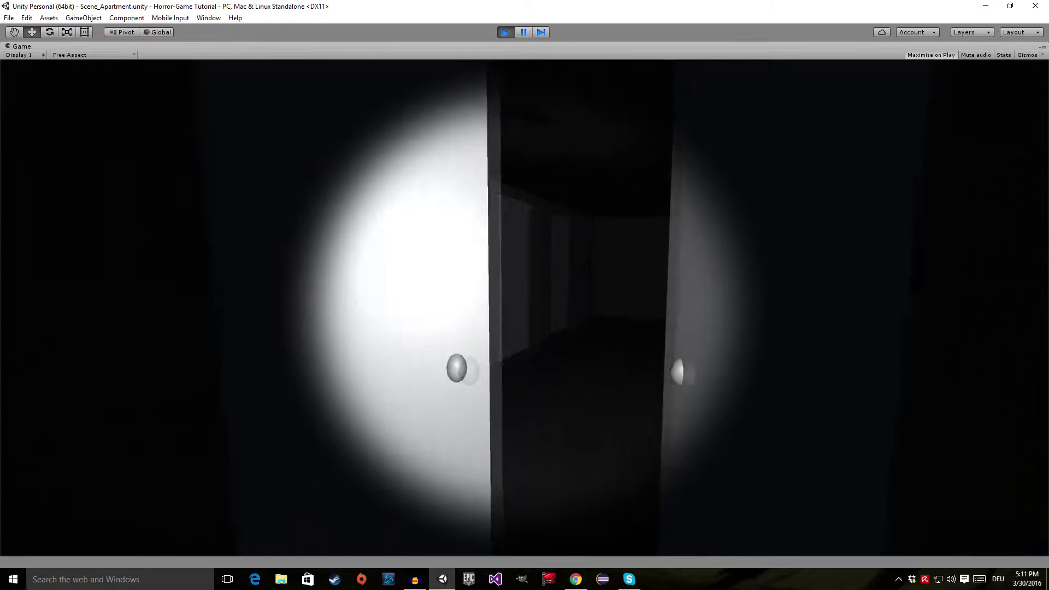
pyautogui.press('w')
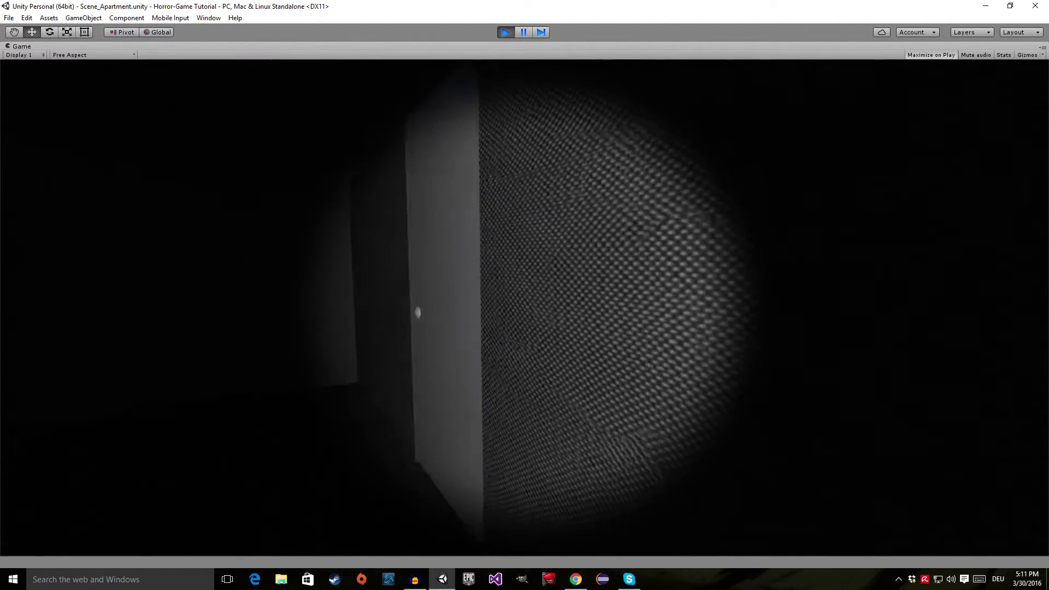
pyautogui.press('e')
pyautogui.press('w')
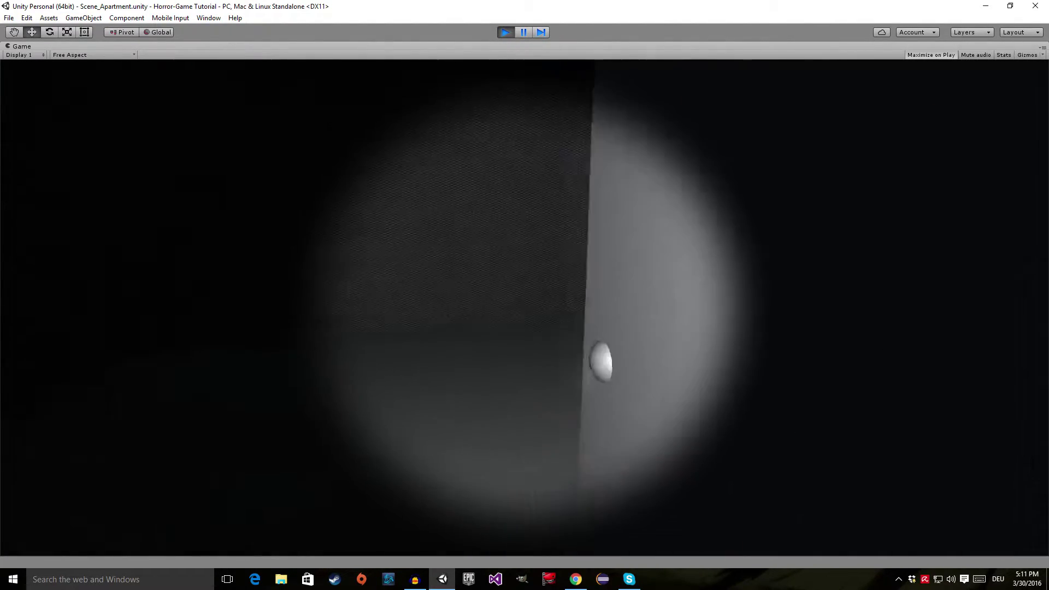
pyautogui.press('w')
pyautogui.press('w')
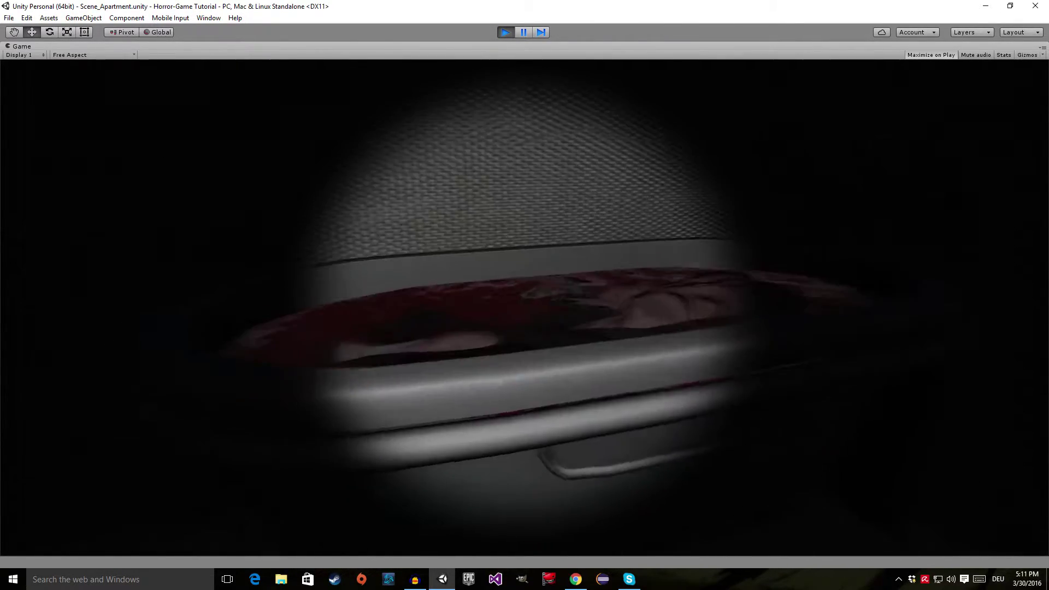
pyautogui.press('w')
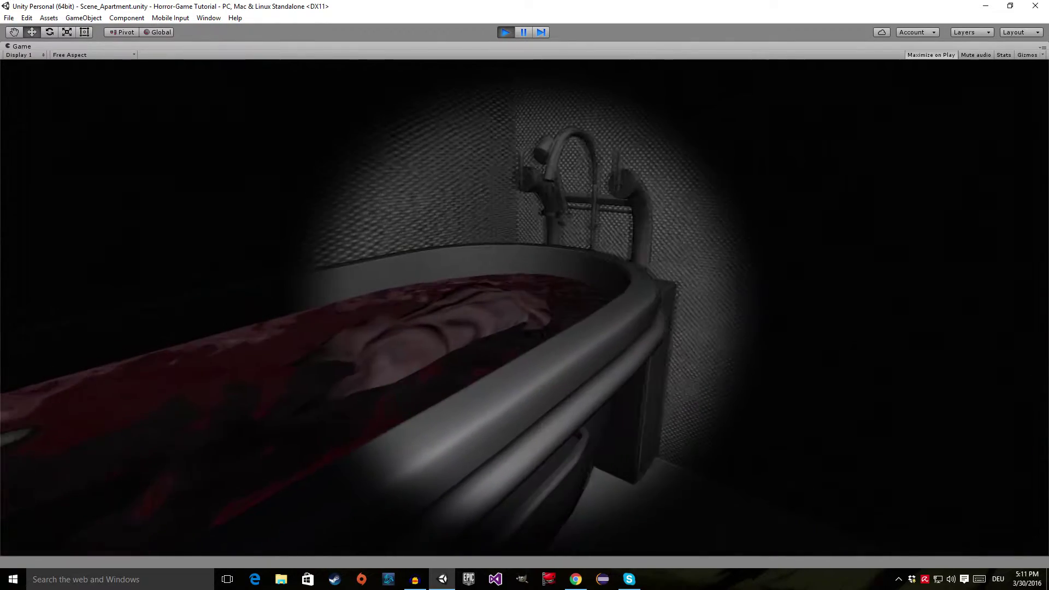
pyautogui.press('w')
pyautogui.press('a')
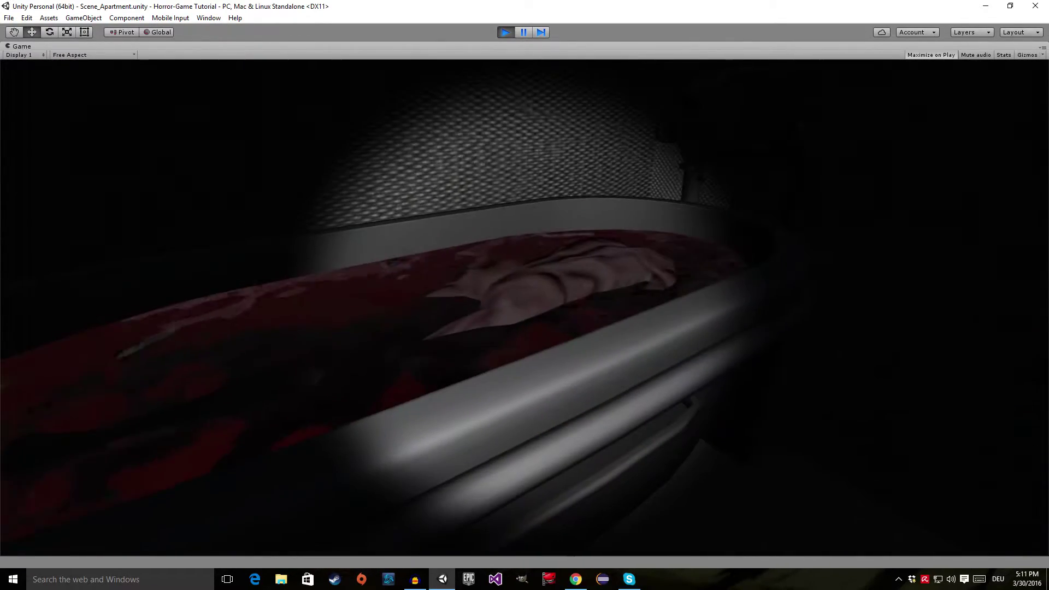
pyautogui.press('d')
pyautogui.press('a')
pyautogui.press('d')
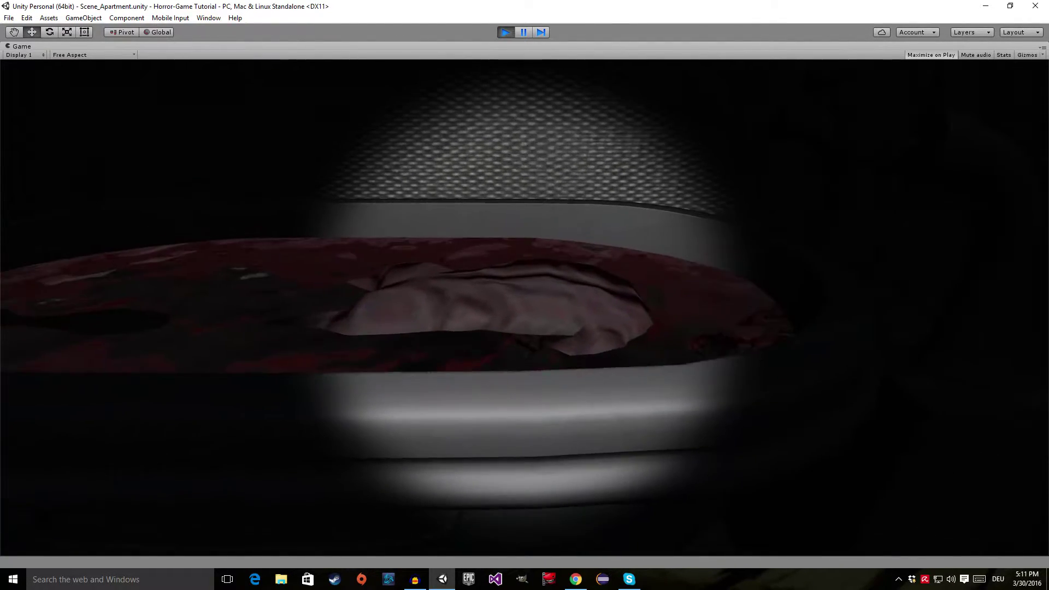
pyautogui.press('s')
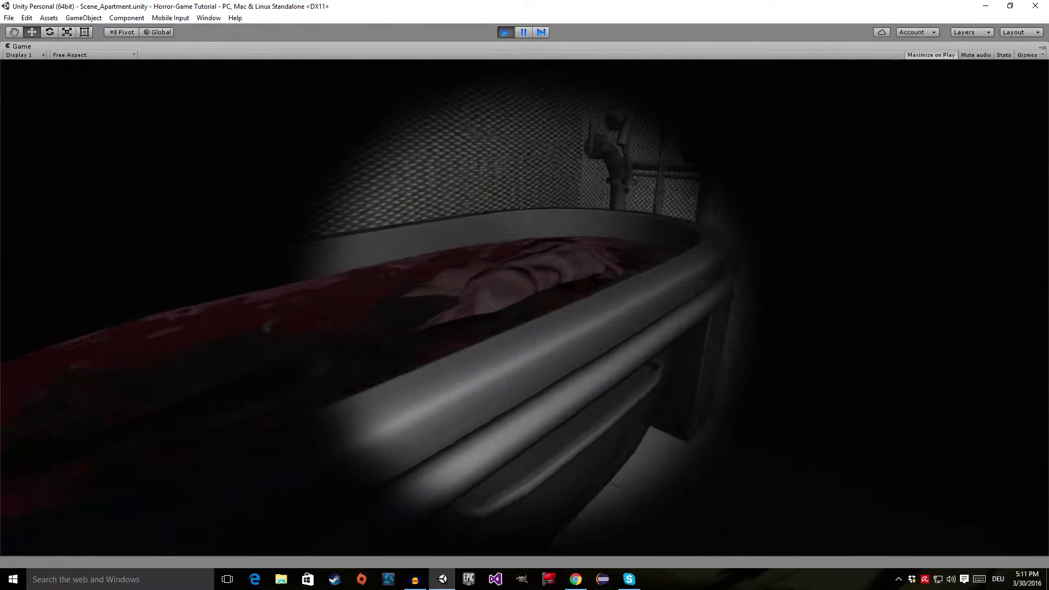
pyautogui.press('f')
pyautogui.hotkey('ctrl', 'p')
pyautogui.moveTo(470, 199); pyautogui.dragTo(495, 199, button='right')
pyautogui.press('w')
pyautogui.press('w')
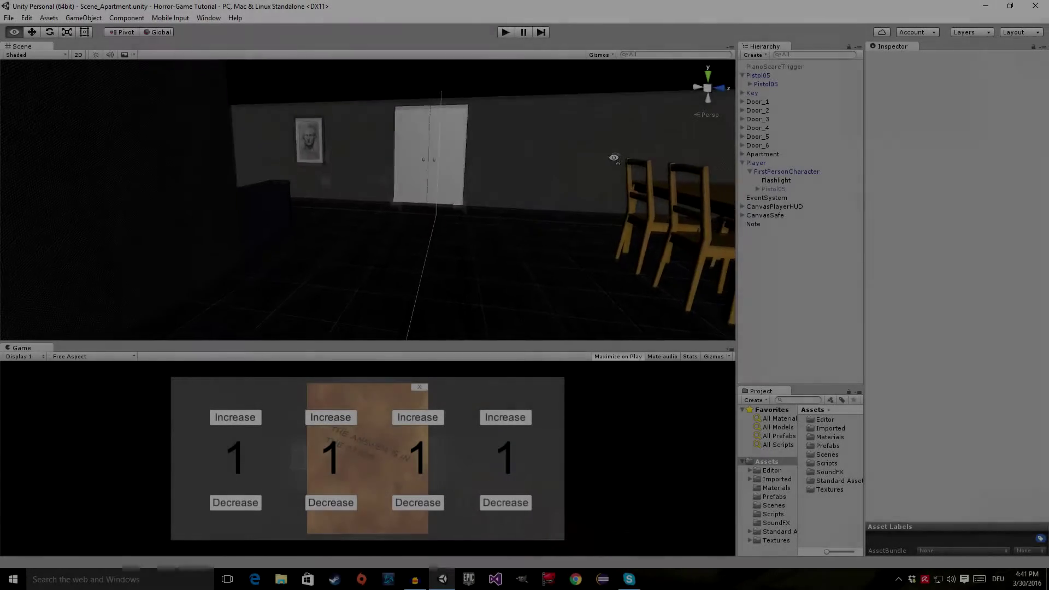
# Rotate the Scene view slightly toward the white double door.
pyautogui.moveTo(614, 158); pyautogui.dragTo(620, 156, button='right')
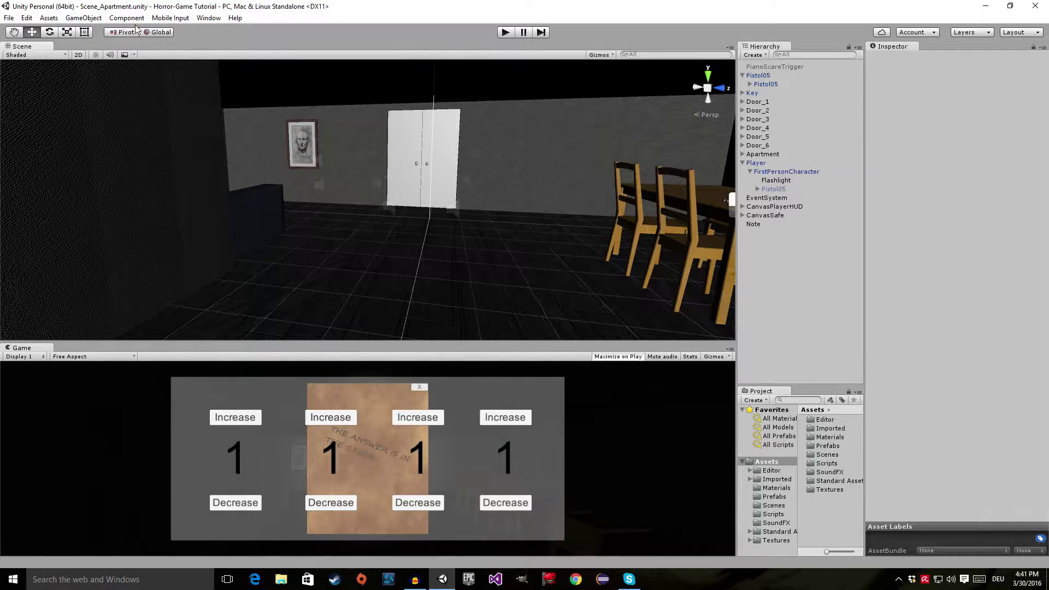
pyautogui.click(201, 19)
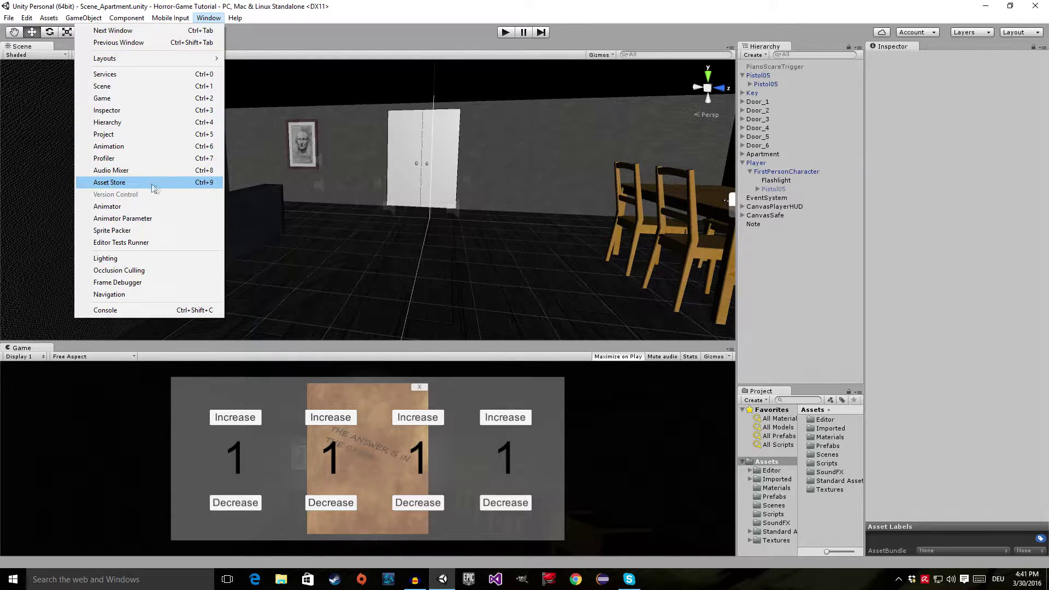
# Open the Asset Store in a taller panel and browse the 3D Models > Characters > Humanoids category.
pyautogui.click(212, 189)
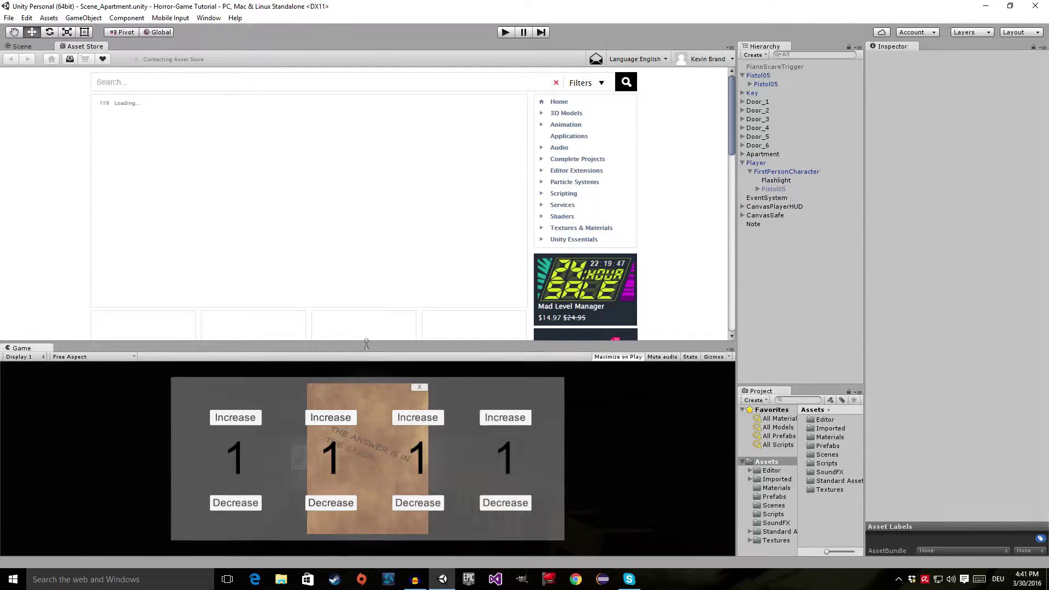
pyautogui.moveTo(365, 342); pyautogui.dragTo(367, 366)
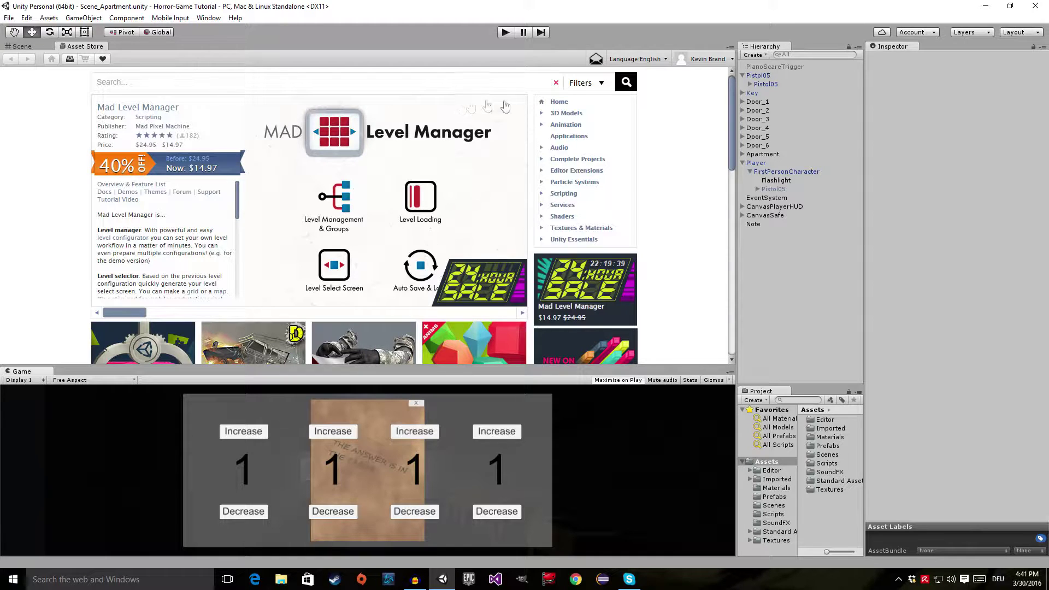
pyautogui.click(542, 114)
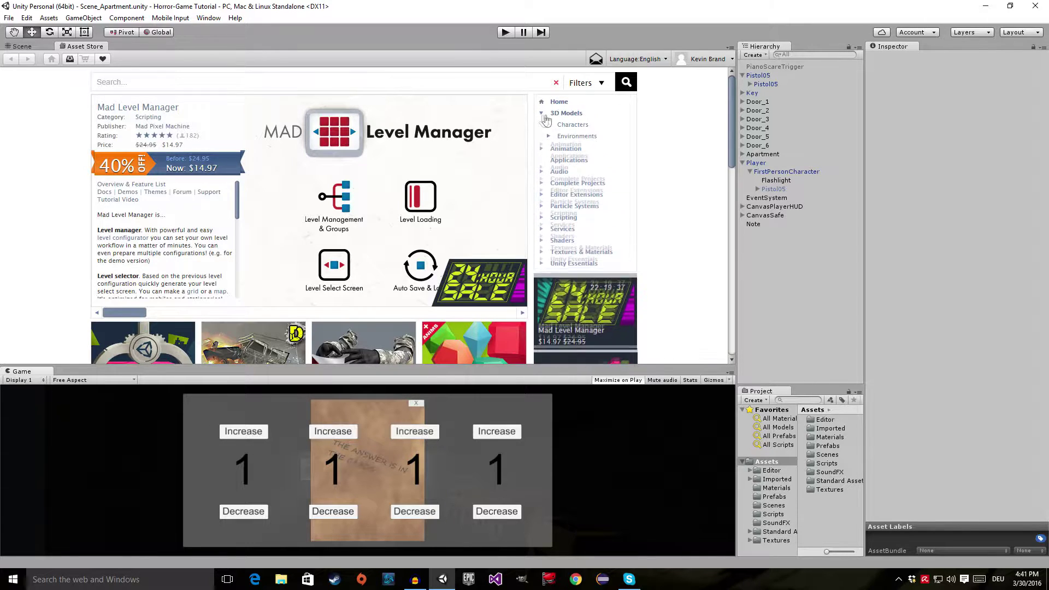
pyautogui.click(549, 125)
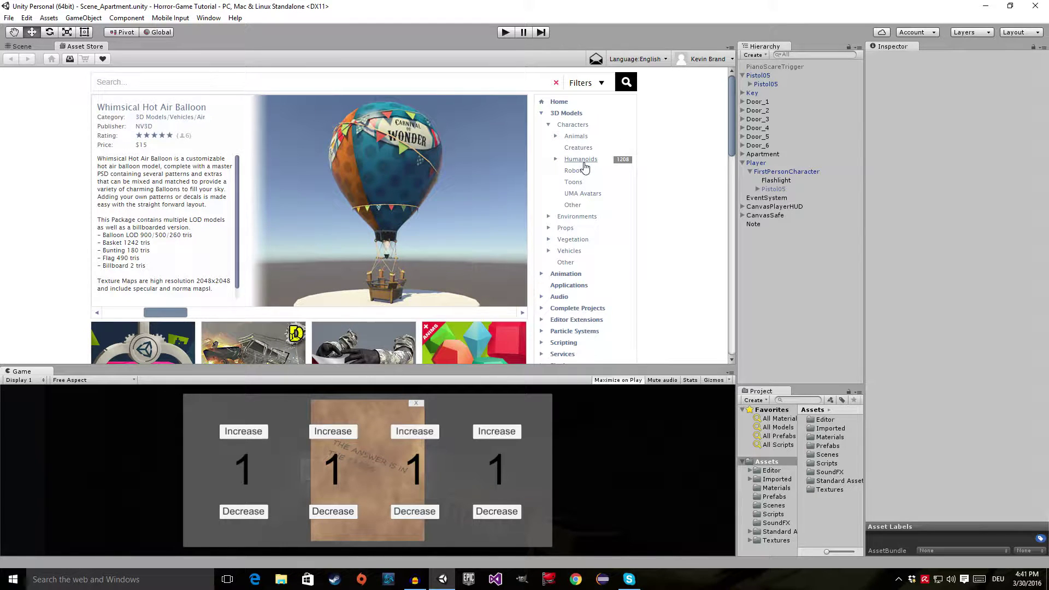
pyautogui.click(580, 159)
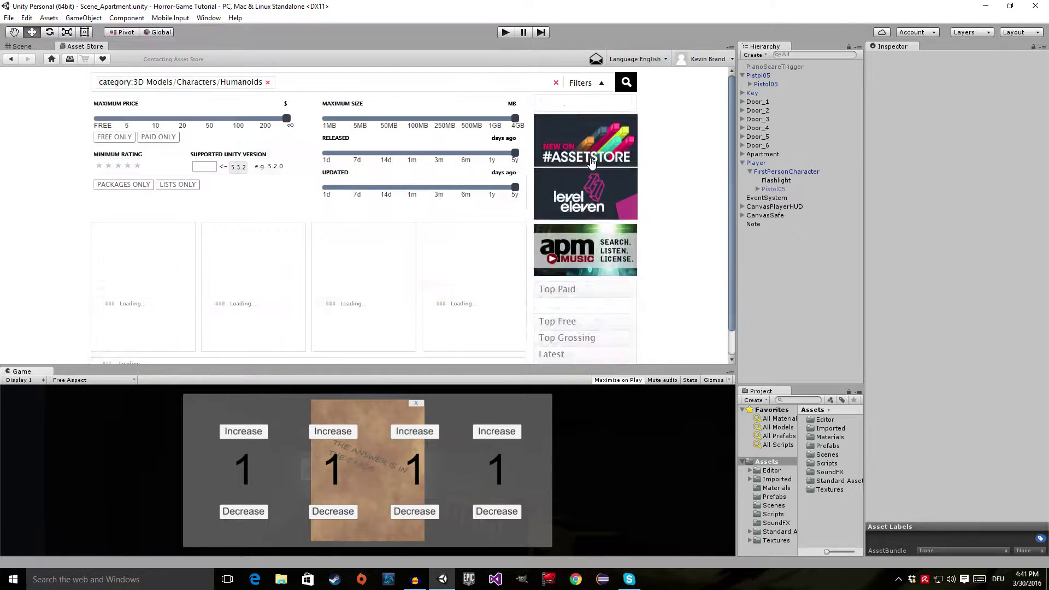
pyautogui.scroll(-6, 492, 224)
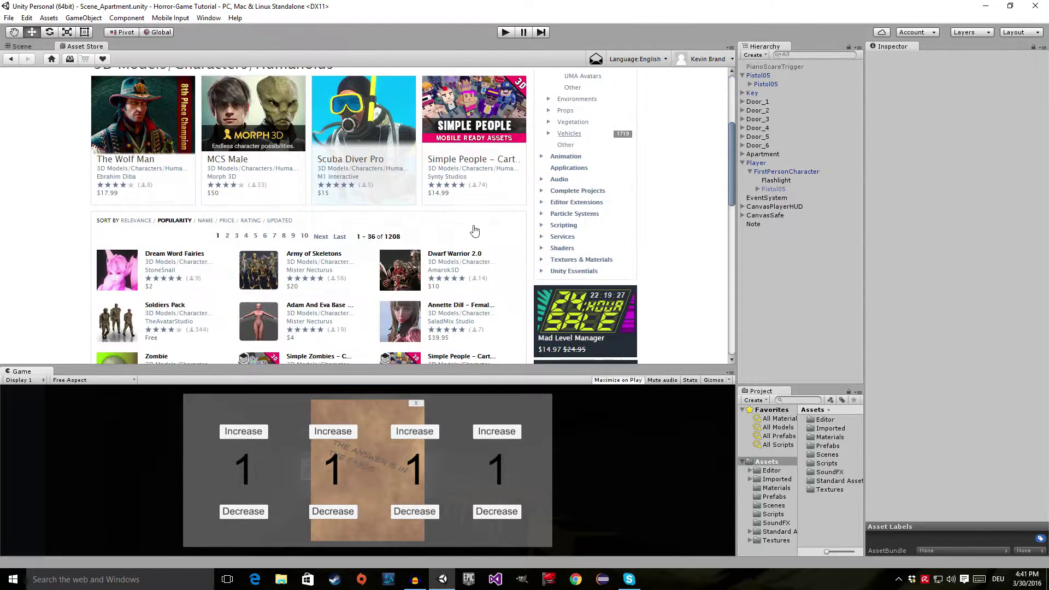
pyautogui.scroll(2, 223, 169)
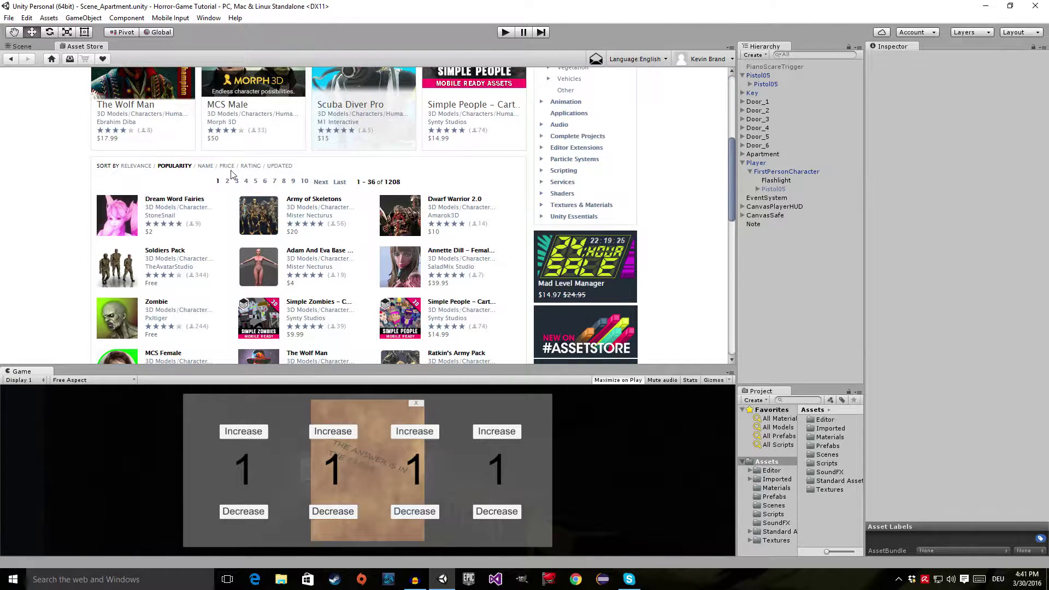
# Sort the Humanoids results by price and scroll through the listings.
pyautogui.click(227, 166)
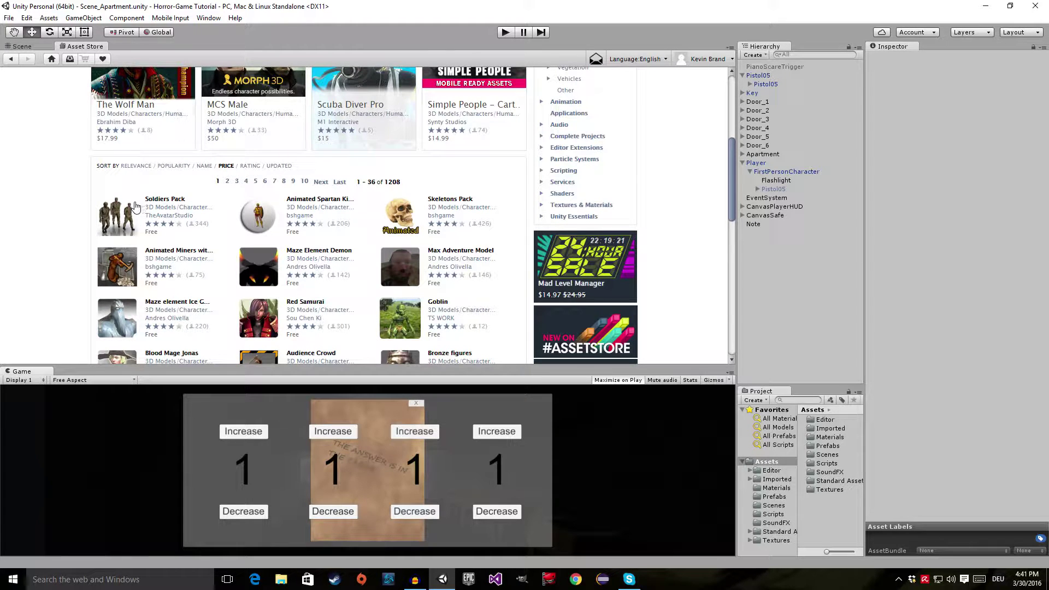
pyautogui.scroll(-5, 186, 216)
pyautogui.scroll(-1, 404, 301)
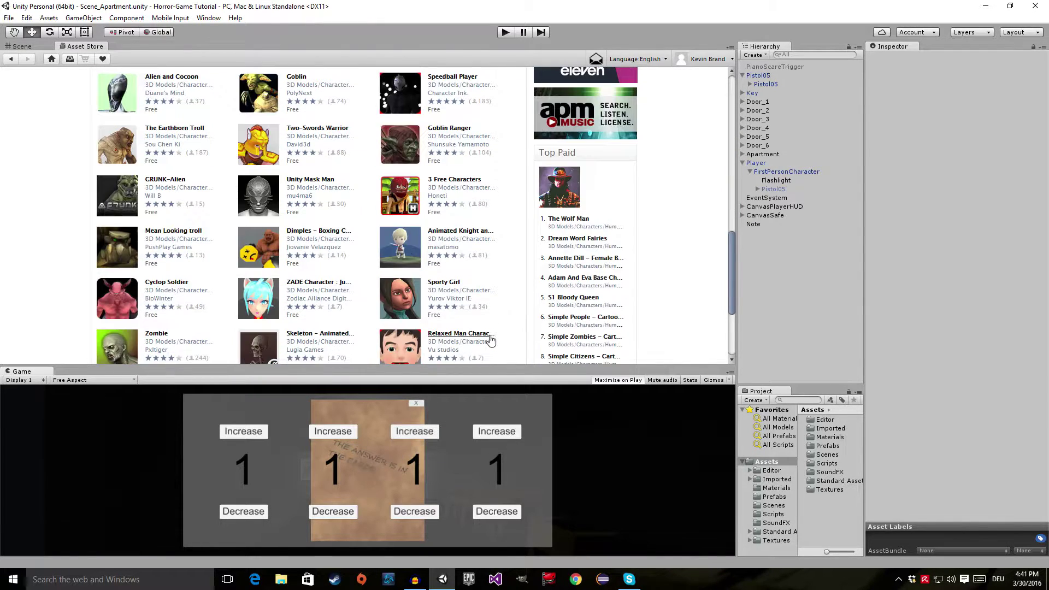
pyautogui.scroll(-2, 490, 340)
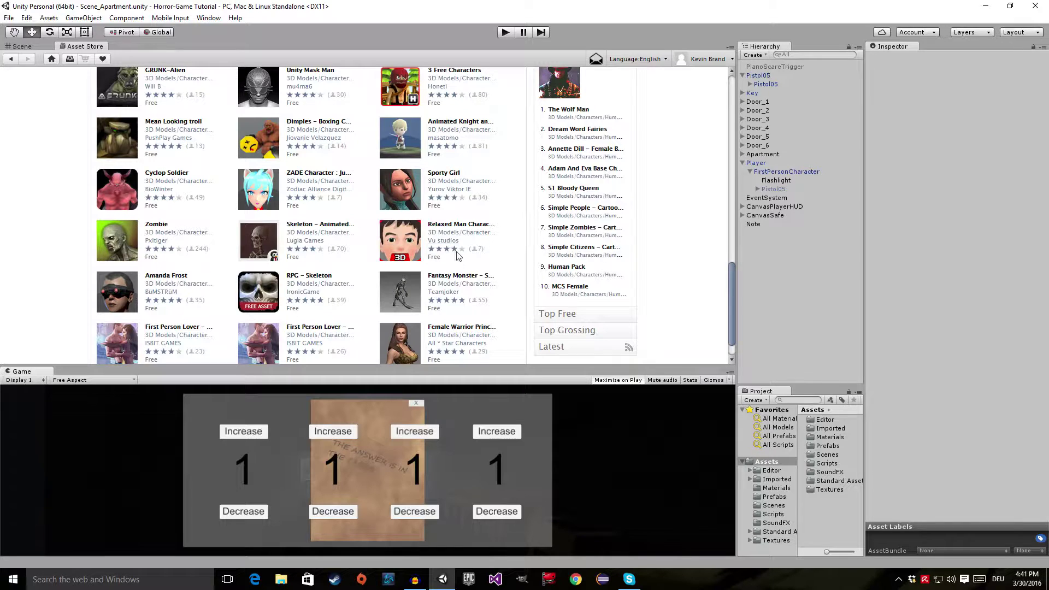
pyautogui.scroll(-1, 425, 269)
pyautogui.scroll(10, 384, 265)
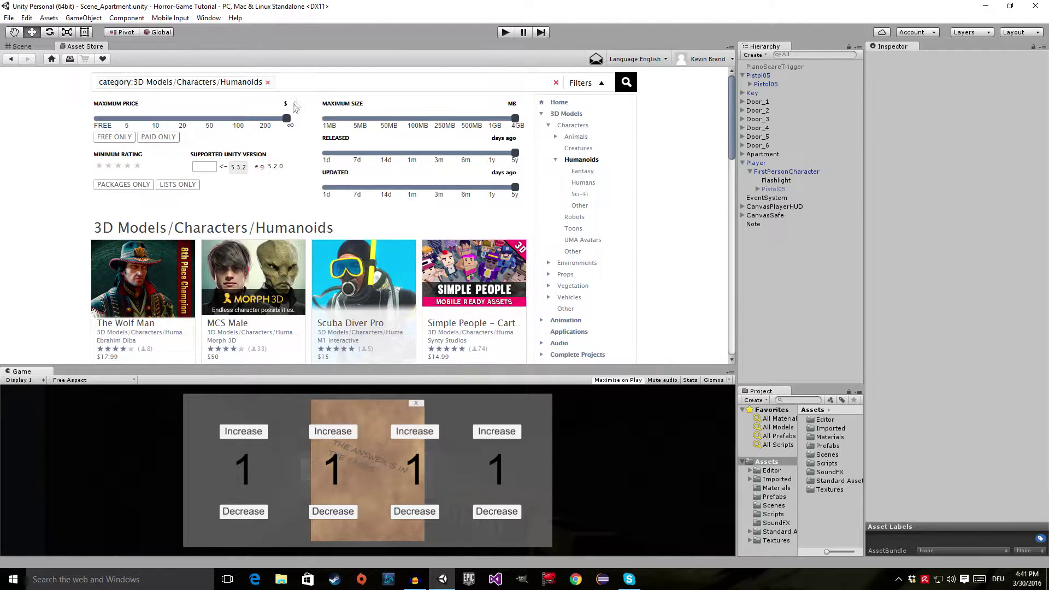
# Search the Asset Store for Ghoul, sort by price, and open the free Ghoul model's page.
pyautogui.press('BackSpace')
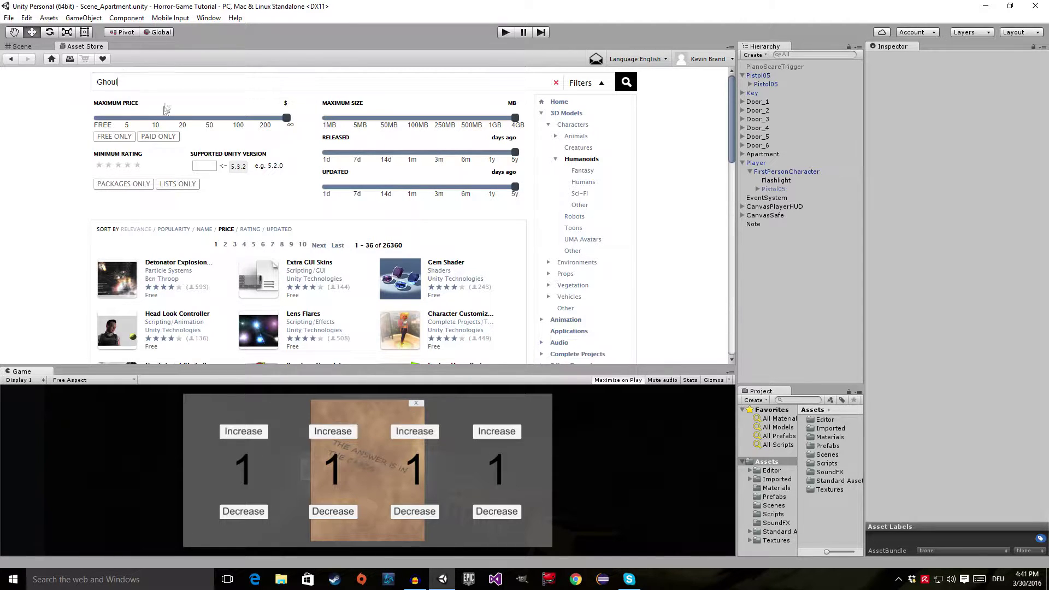
pyautogui.press('Return')
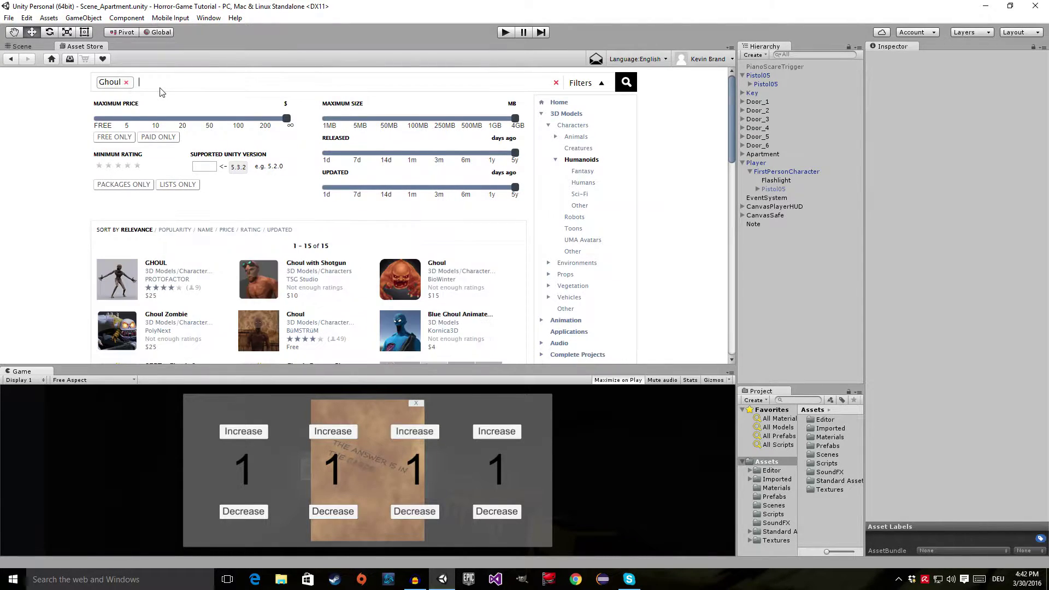
pyautogui.click(226, 230)
pyautogui.click(153, 264)
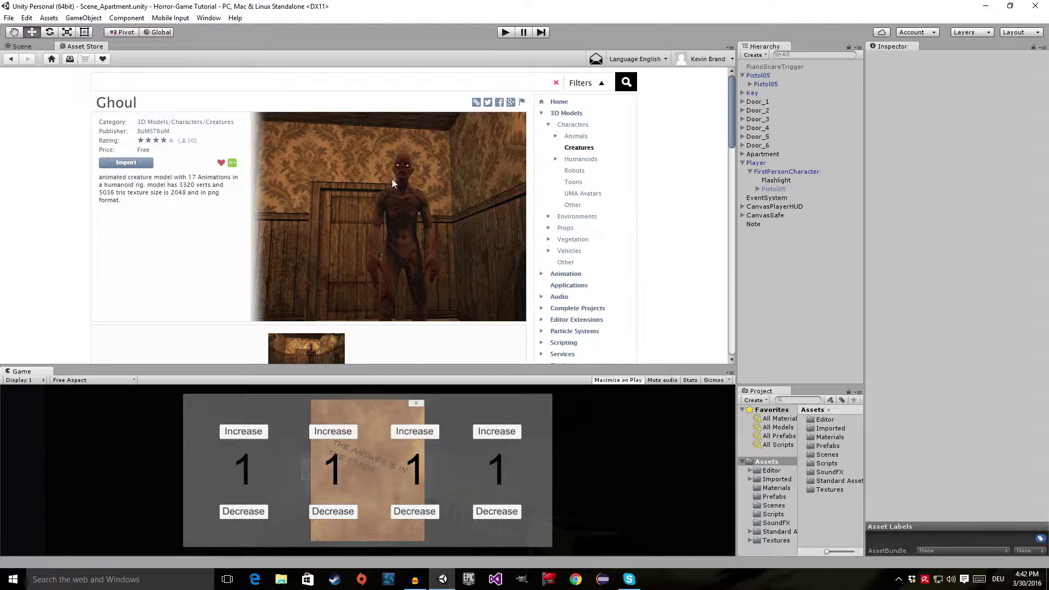
pyautogui.click(127, 164)
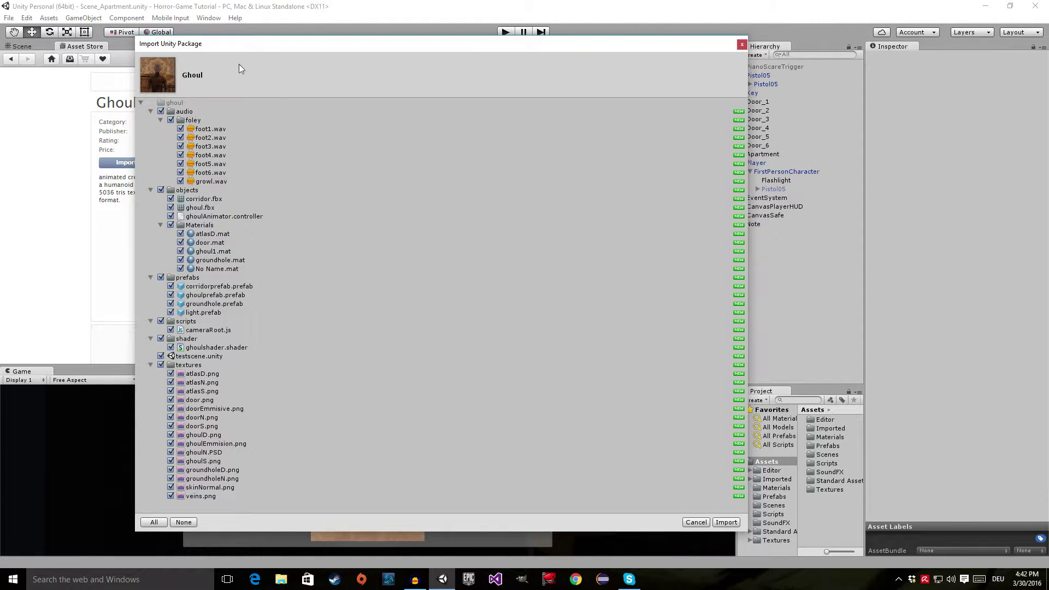
# Untick corridor.fbx, door.mat and atlasD.mat, keeping ghoul.fbx and ghoulAnimator.controller.
pyautogui.moveTo(260, 43); pyautogui.dragTo(277, 45)
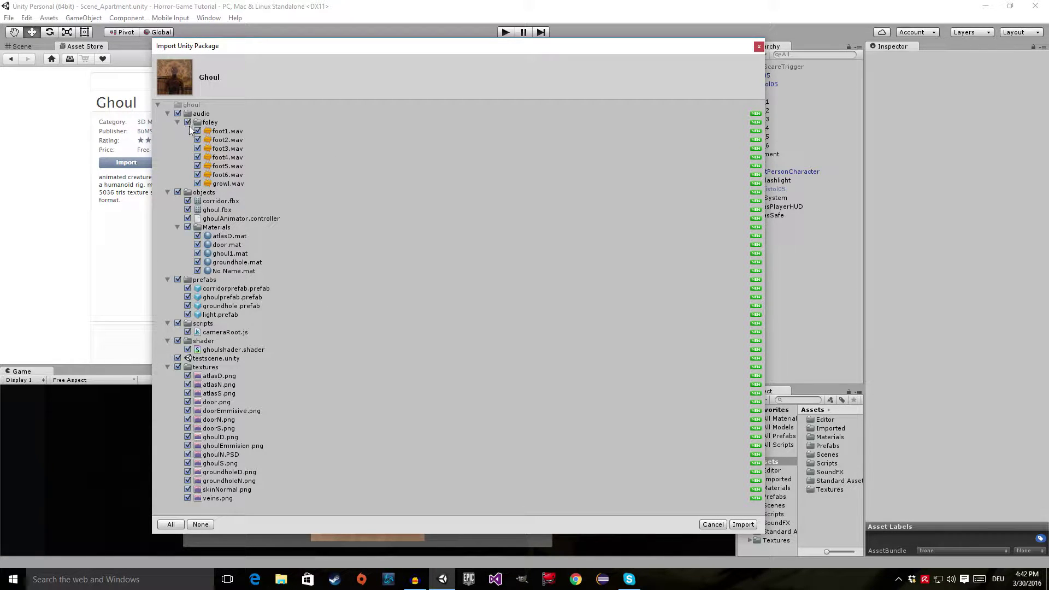
pyautogui.click(188, 201)
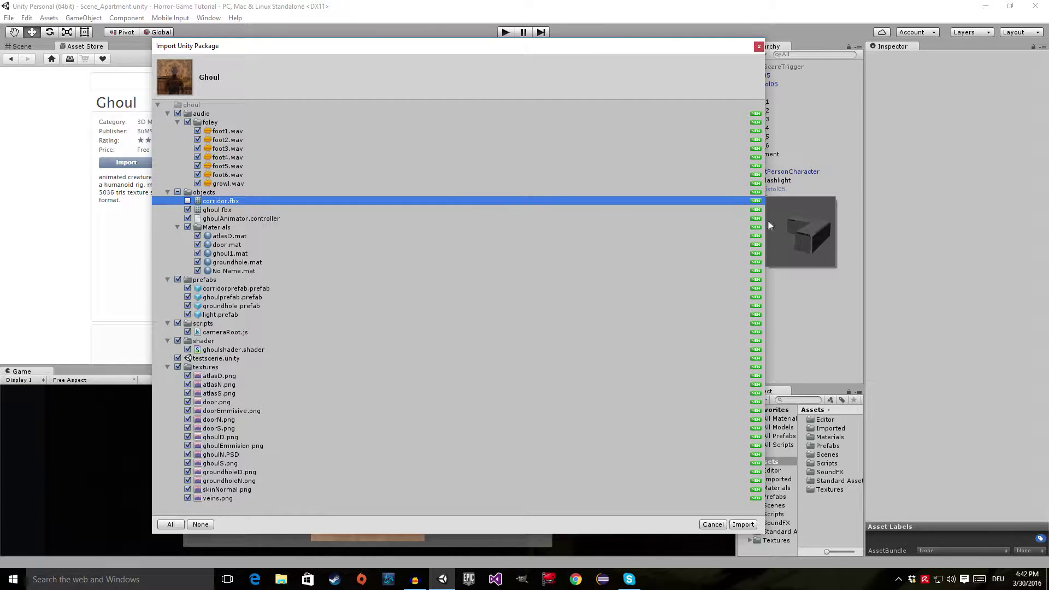
pyautogui.click(216, 210)
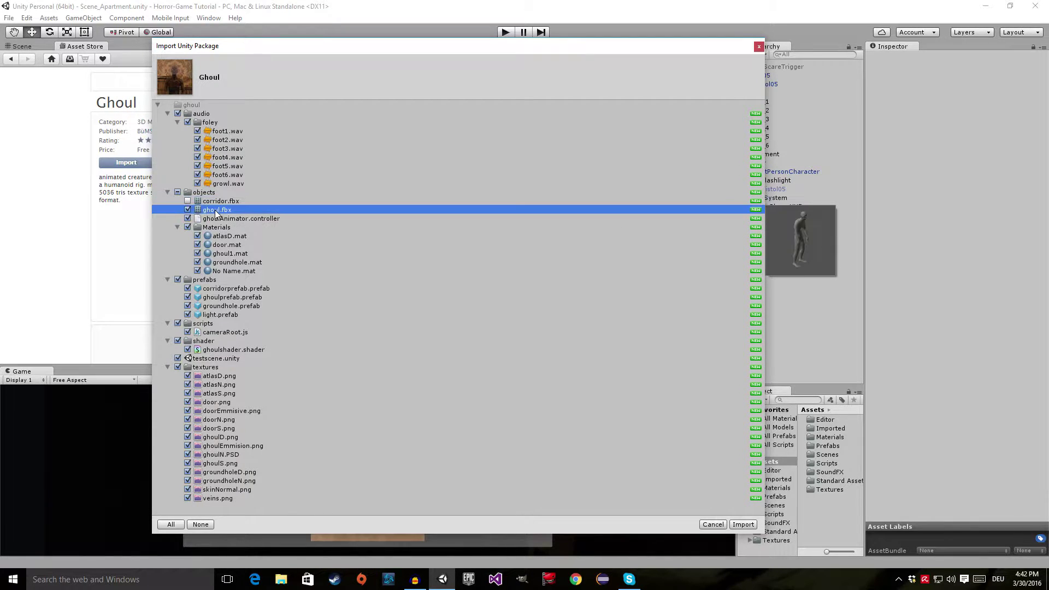
pyautogui.click(229, 219)
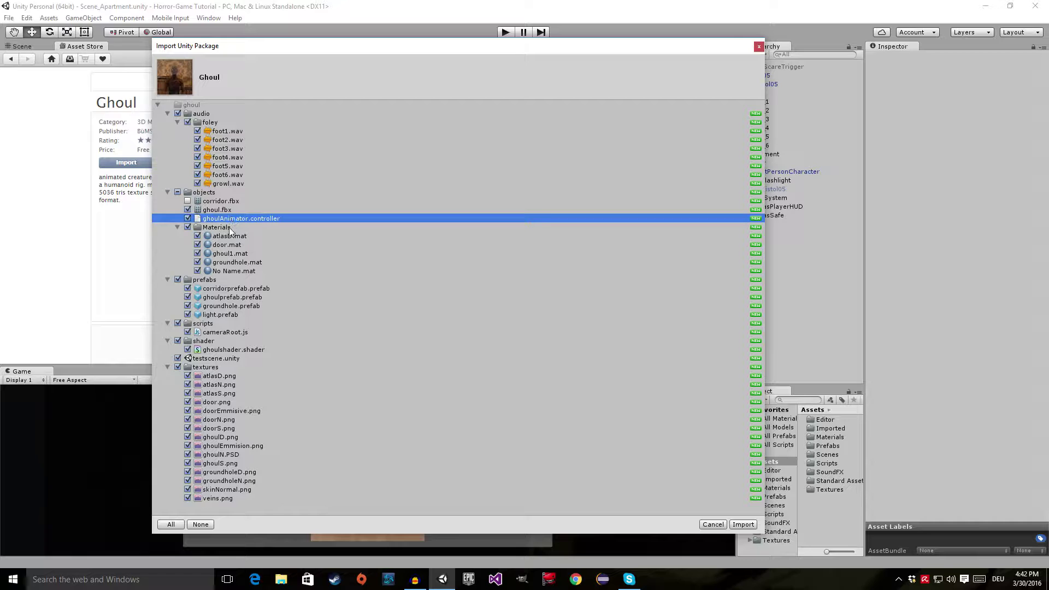
pyautogui.click(251, 235)
pyautogui.click(247, 244)
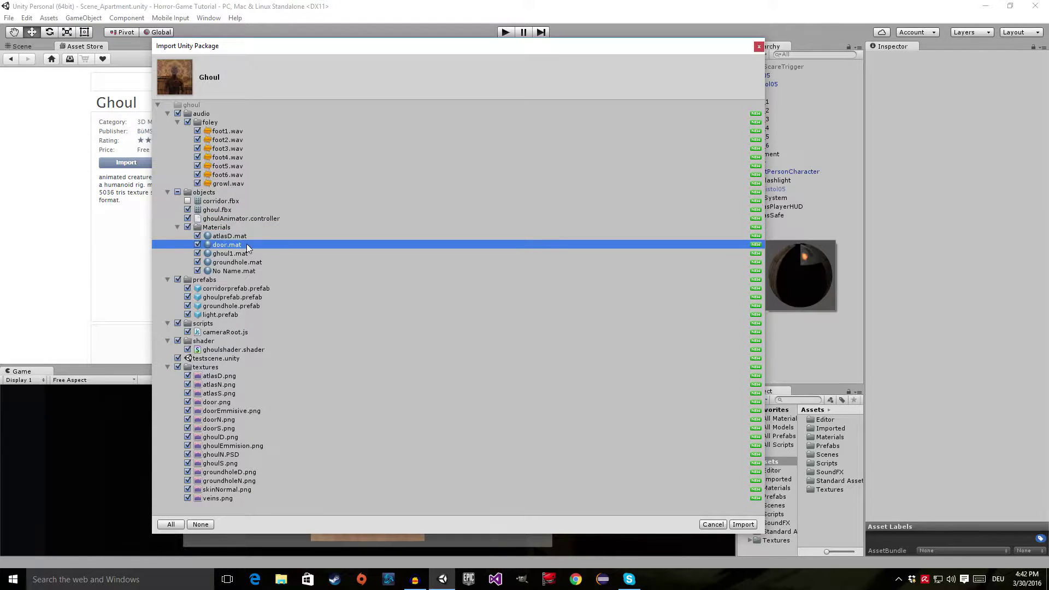
pyautogui.click(197, 244)
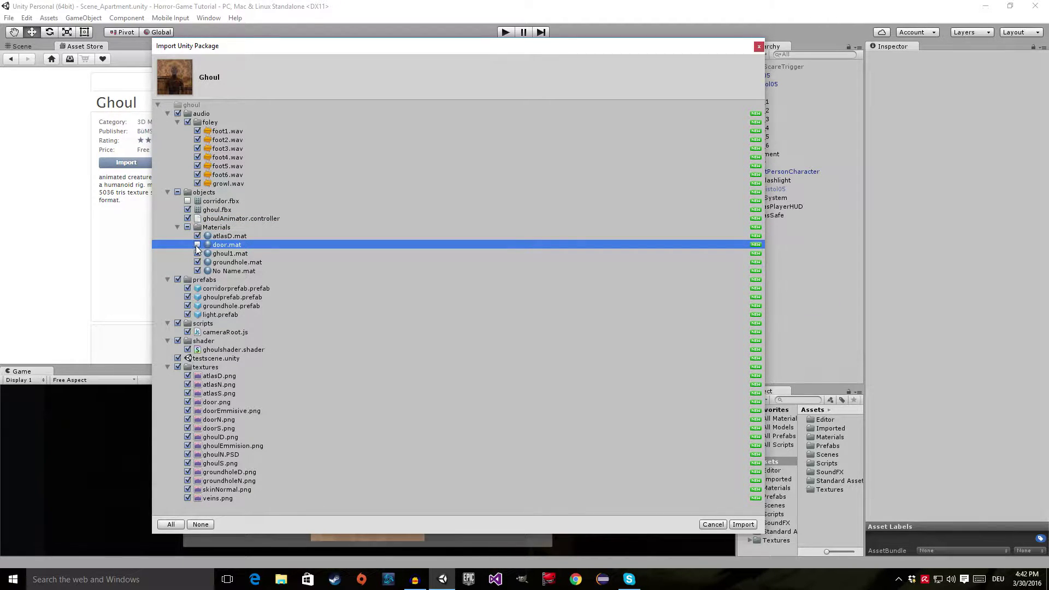
pyautogui.click(223, 238)
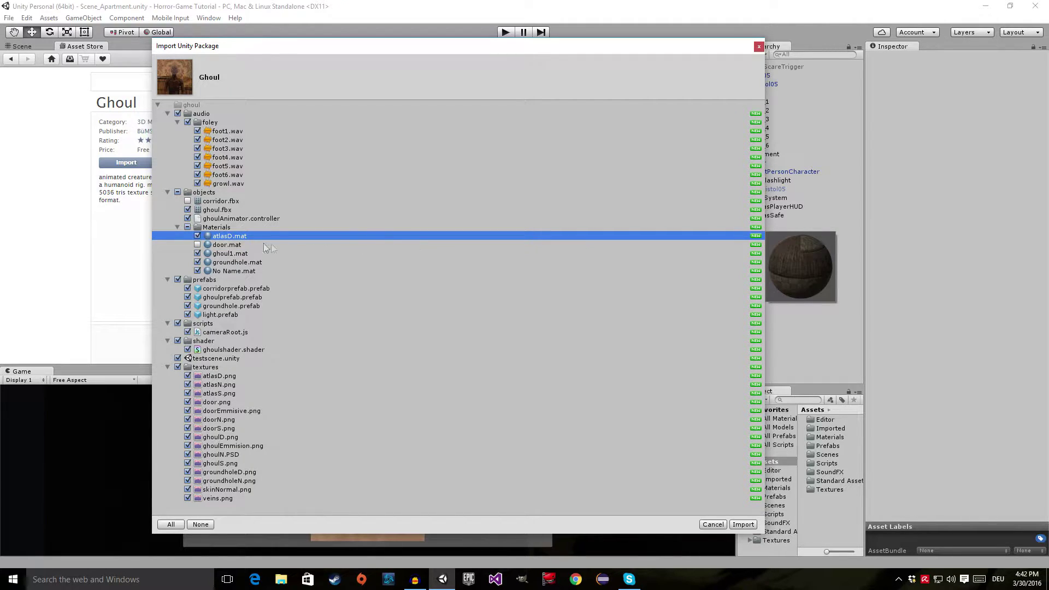
pyautogui.click(197, 236)
# Untick groundhole.mat, corridorprefab.prefab, groundhole.prefab and light.prefab, keeping ghoulprefab.prefab.
pyautogui.click(223, 254)
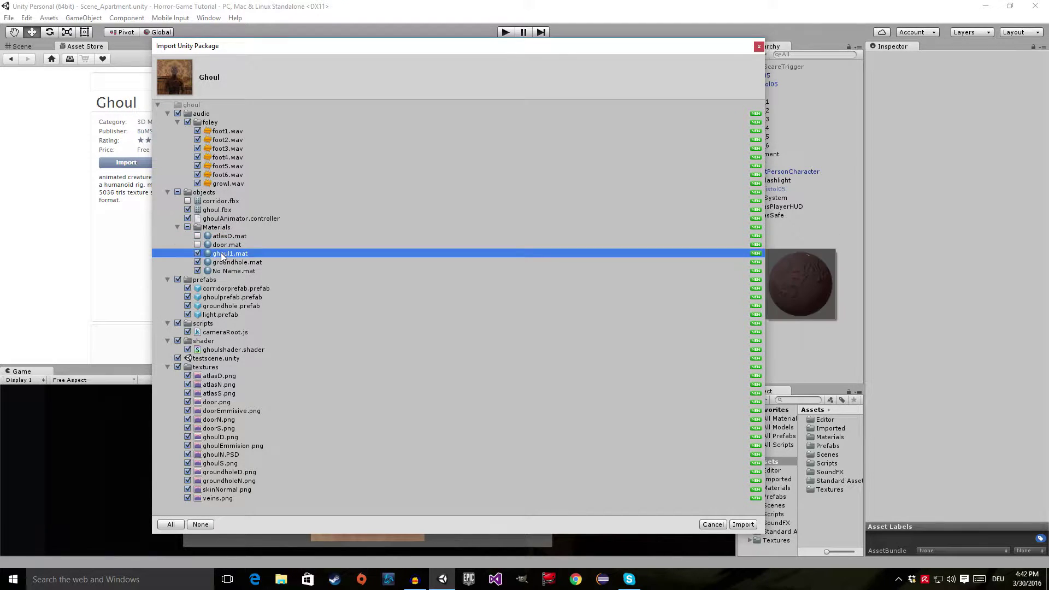
pyautogui.click(225, 263)
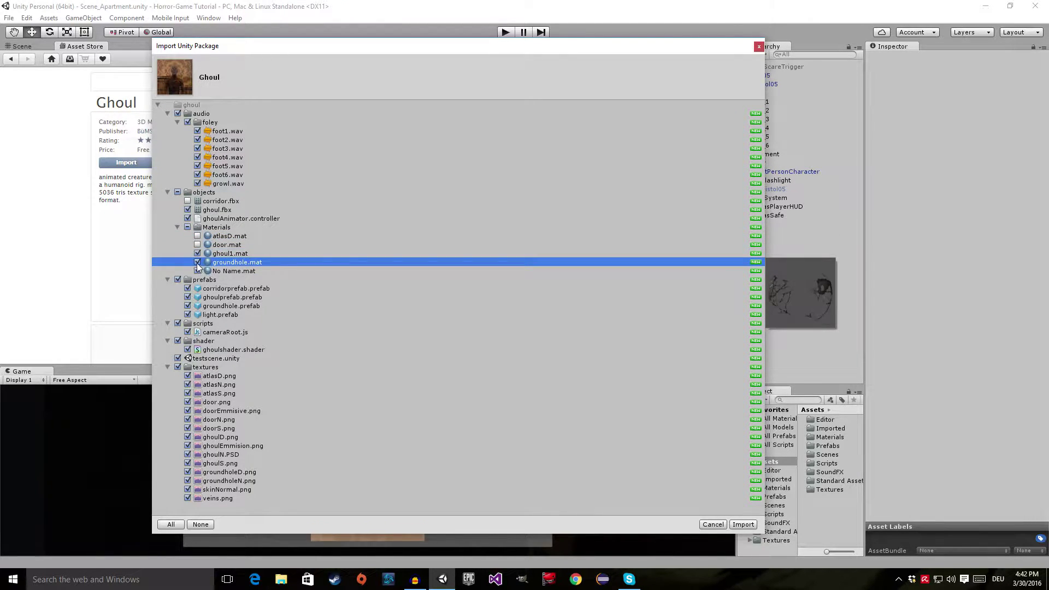
pyautogui.click(197, 263)
pyautogui.click(222, 272)
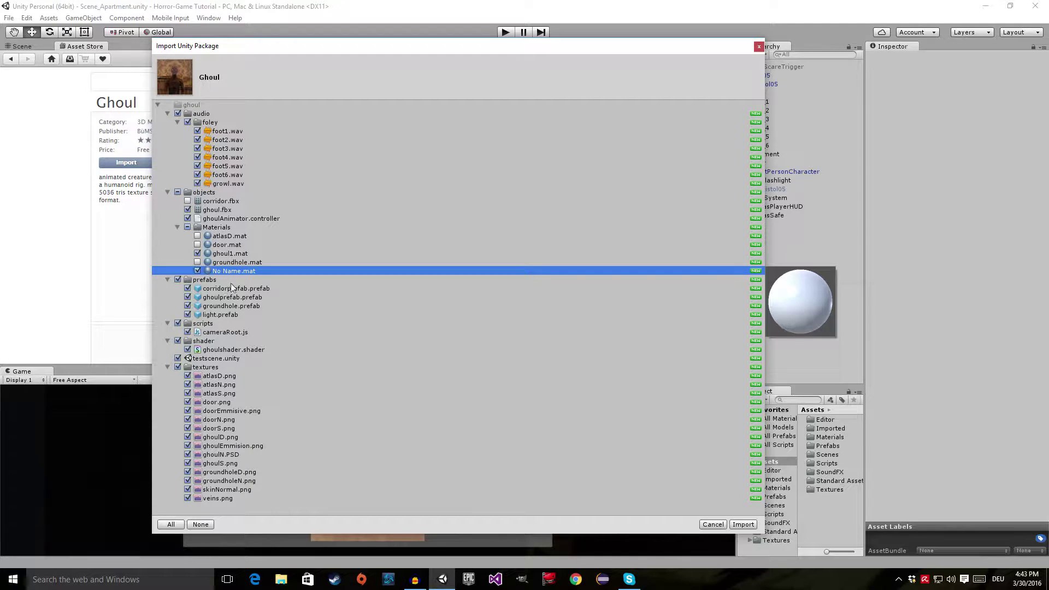
pyautogui.click(204, 290)
pyautogui.click(187, 289)
pyautogui.click(221, 299)
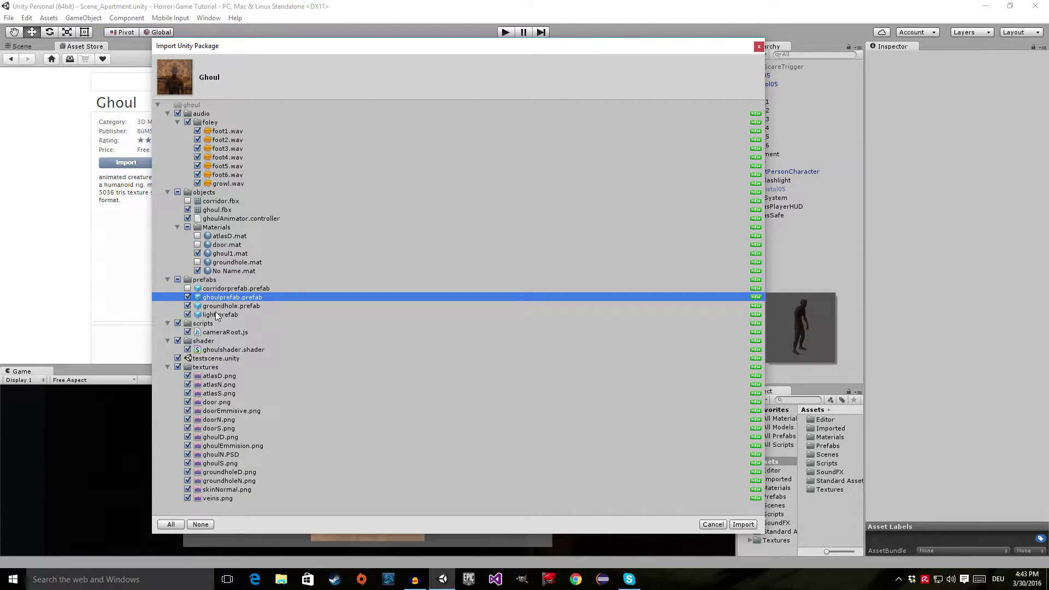
pyautogui.click(224, 307)
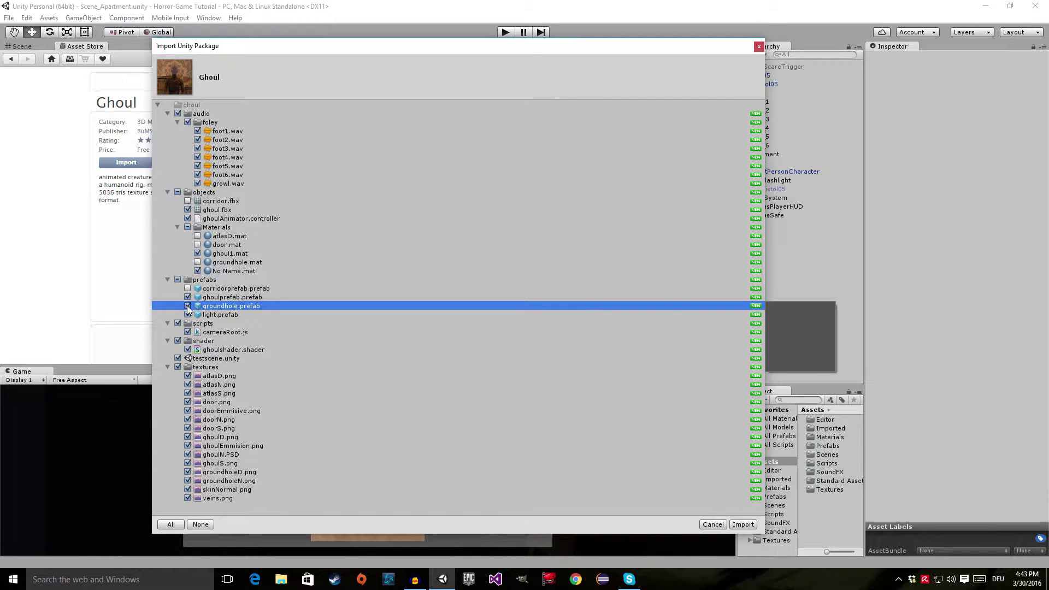
pyautogui.click(187, 306)
pyautogui.click(221, 315)
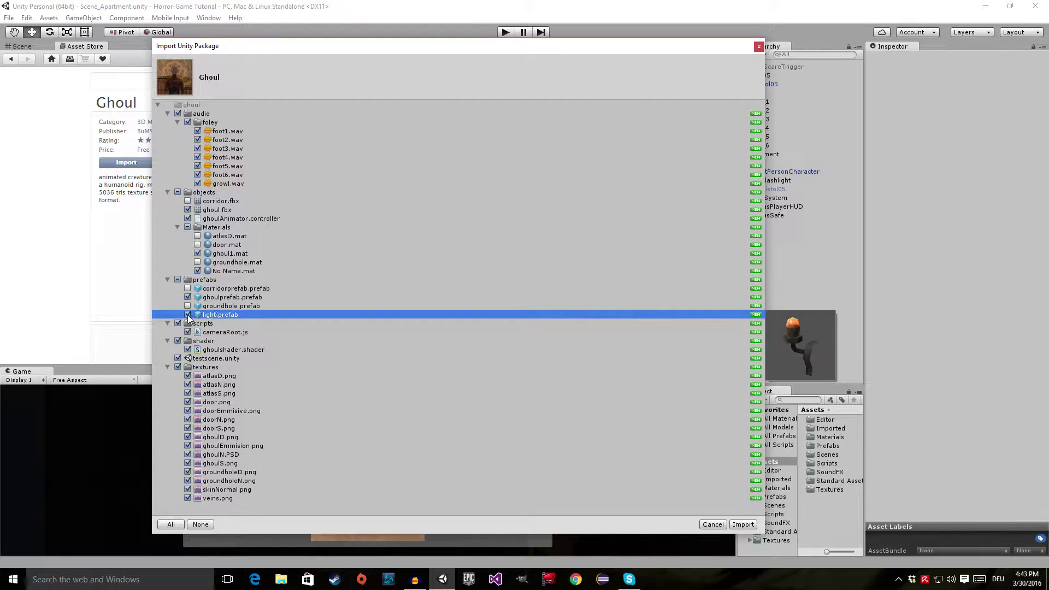
pyautogui.click(188, 315)
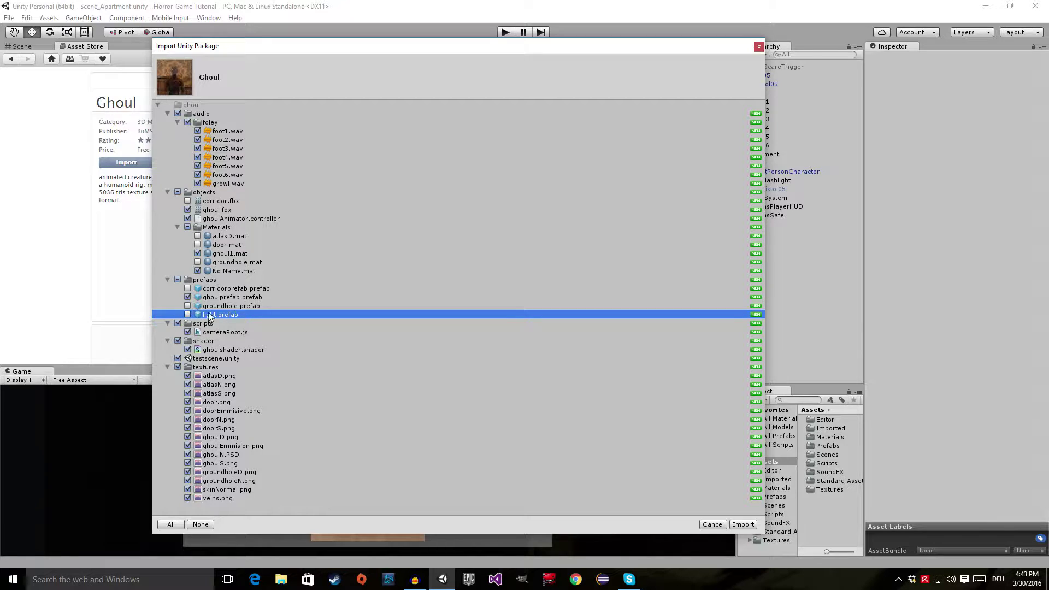
# Exclude the scripts folder and testscene.unity from the import.
pyautogui.click(215, 333)
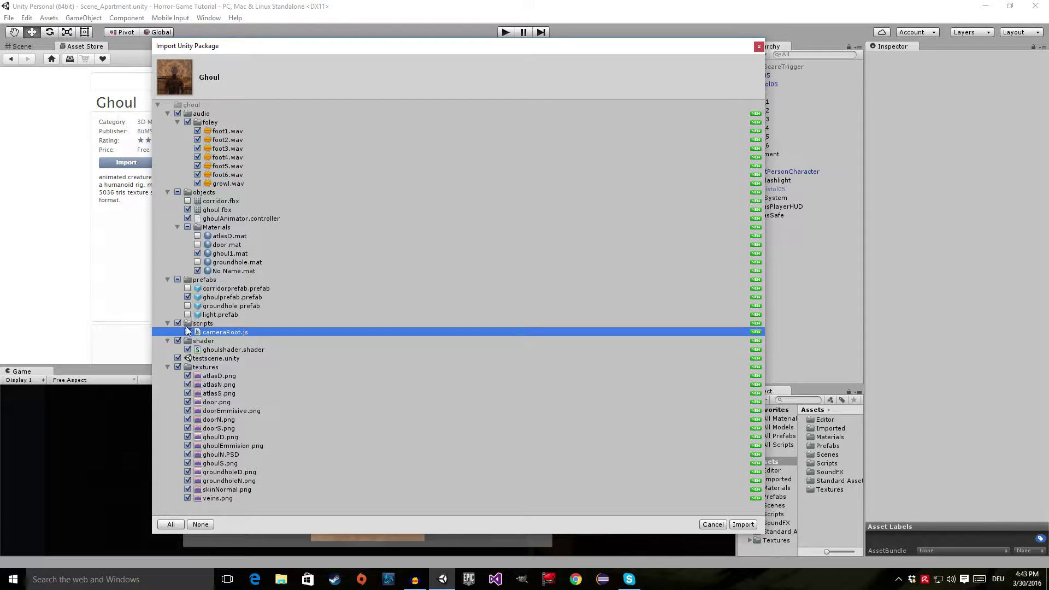
pyautogui.click(178, 324)
pyautogui.click(218, 340)
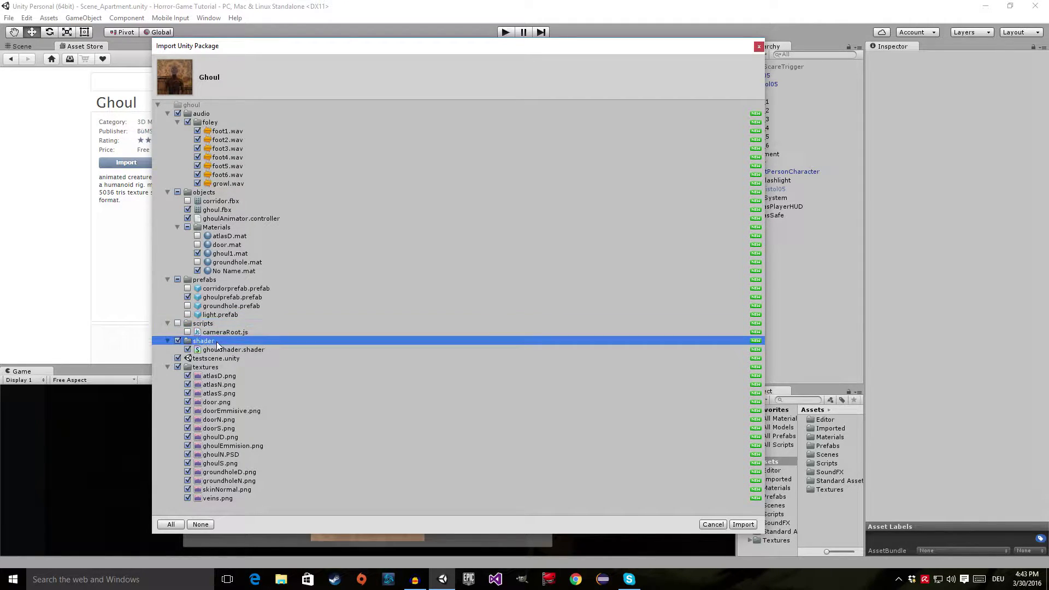
pyautogui.click(189, 362)
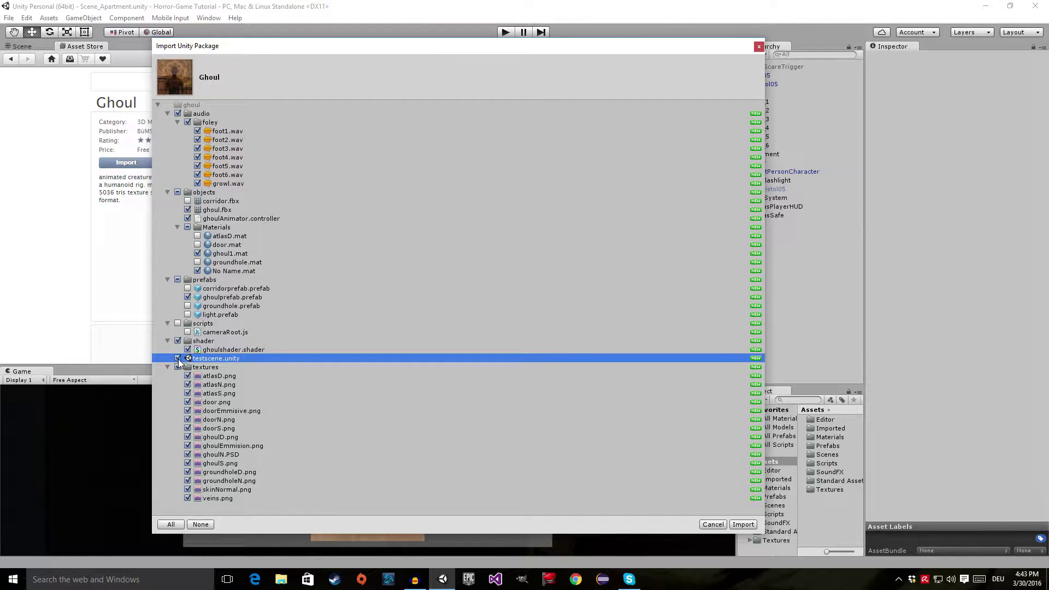
pyautogui.click(178, 359)
# Untick the atlasD, atlasN, atlasS, door, doorEmmisive, doorN and doorS textures.
pyautogui.click(235, 378)
pyautogui.click(189, 377)
pyautogui.click(187, 384)
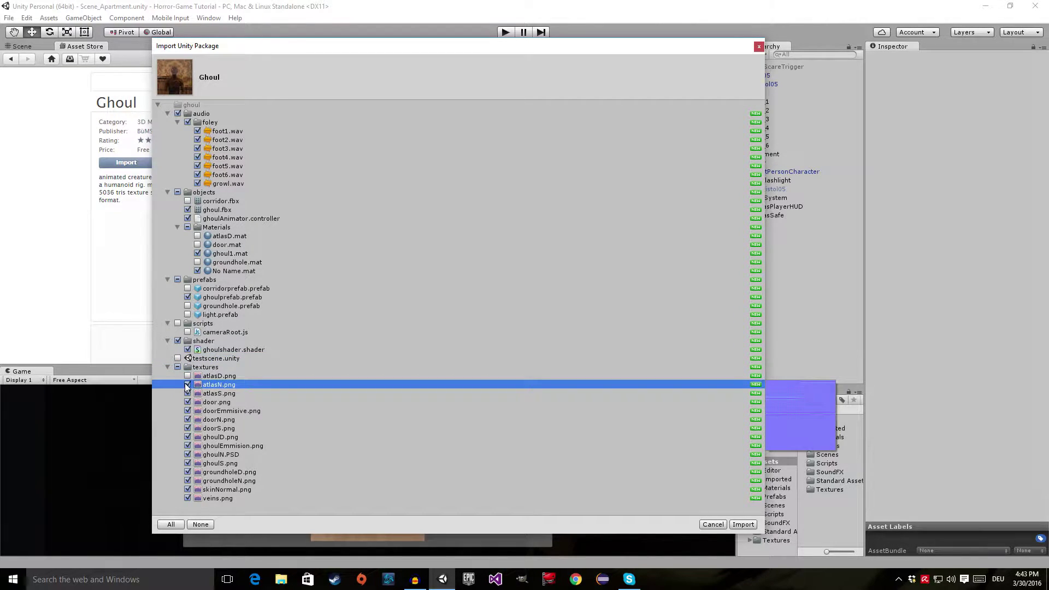
pyautogui.click(187, 385)
pyautogui.click(188, 394)
pyautogui.click(188, 393)
pyautogui.click(188, 402)
pyautogui.click(188, 402)
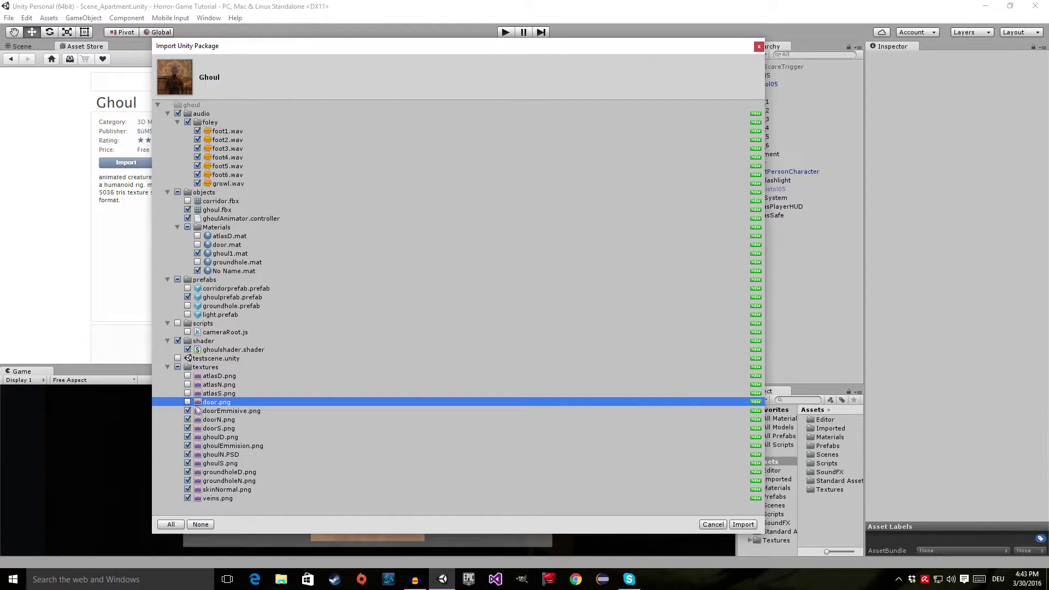
pyautogui.click(188, 411)
pyautogui.click(188, 411)
pyautogui.click(187, 419)
pyautogui.click(187, 419)
pyautogui.click(188, 428)
pyautogui.click(188, 428)
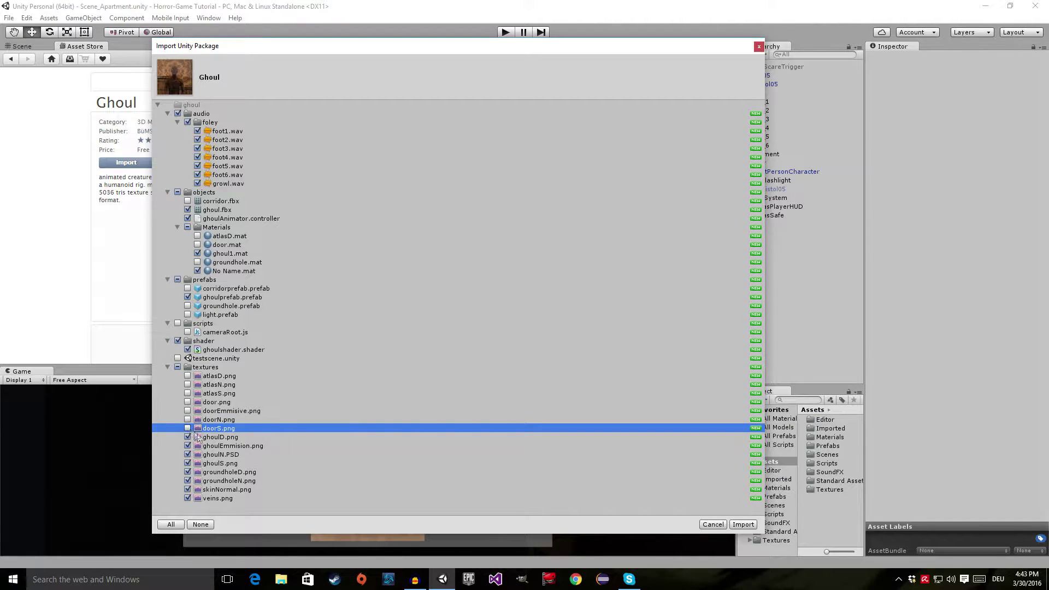
# Keep the ghoulD, ghoulEmmision, ghoulN and ghoulS textures; untick groundholeD.png and groundholeN.png.
pyautogui.click(227, 438)
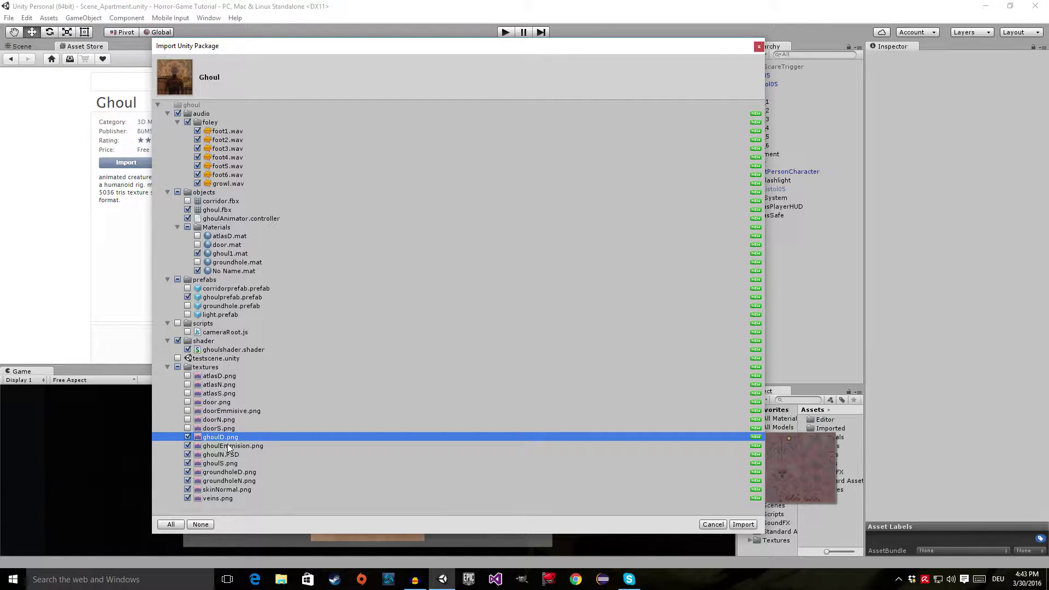
pyautogui.click(235, 446)
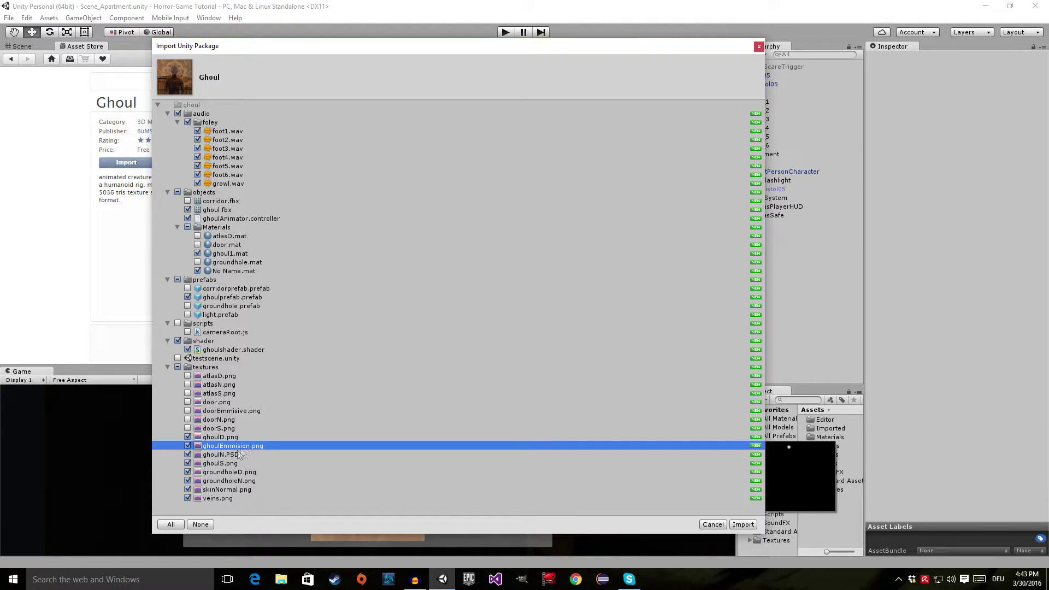
pyautogui.click(229, 455)
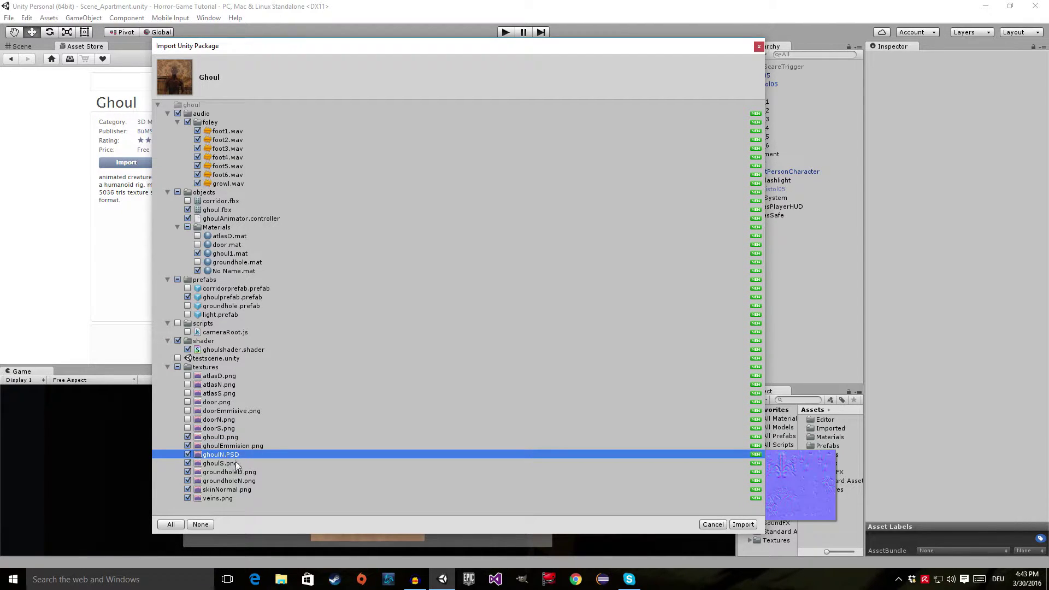
pyautogui.click(239, 465)
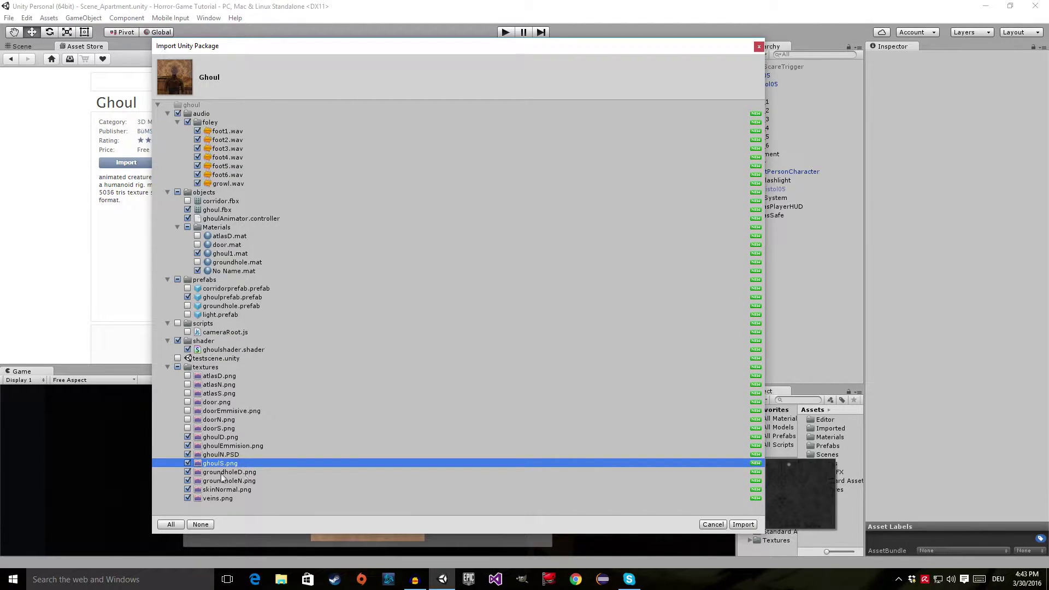
pyautogui.click(246, 473)
pyautogui.click(187, 473)
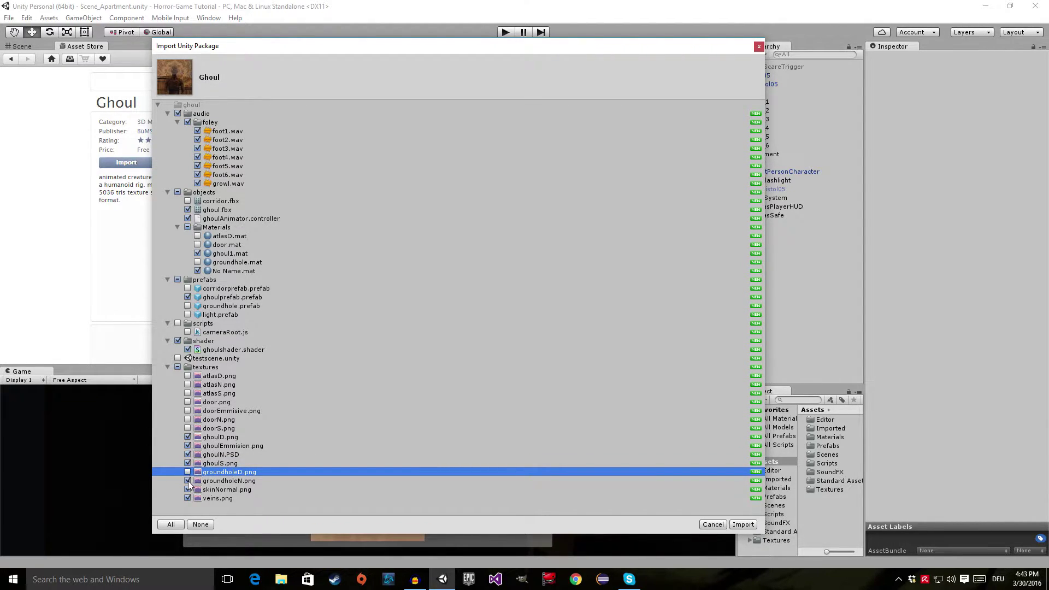
pyautogui.click(204, 482)
pyautogui.click(188, 481)
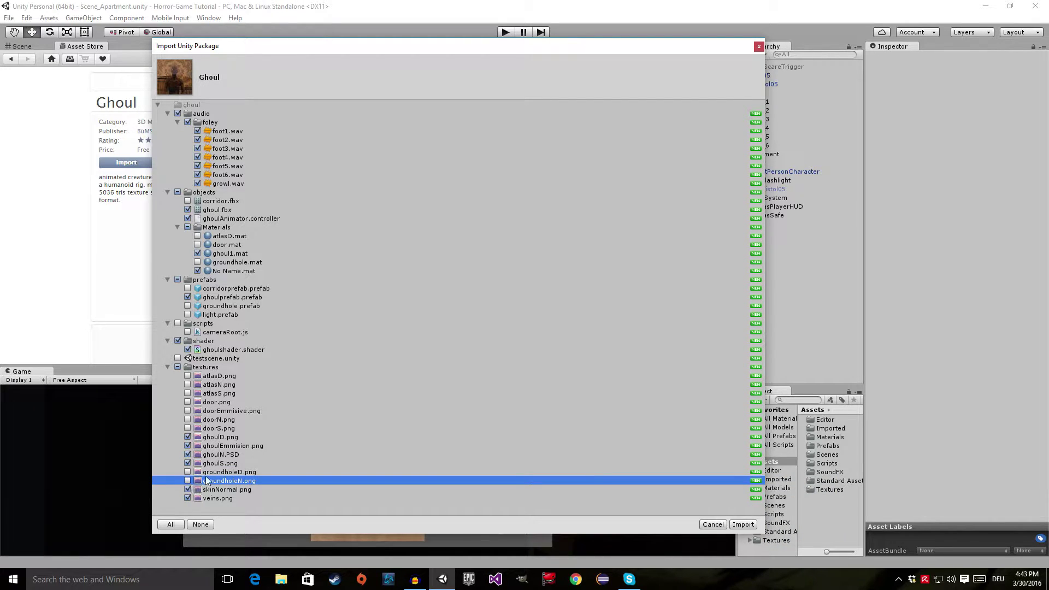
# Compare the groundhole, skinNormal and veins texture previews, then import the selected assets.
pyautogui.click(224, 471)
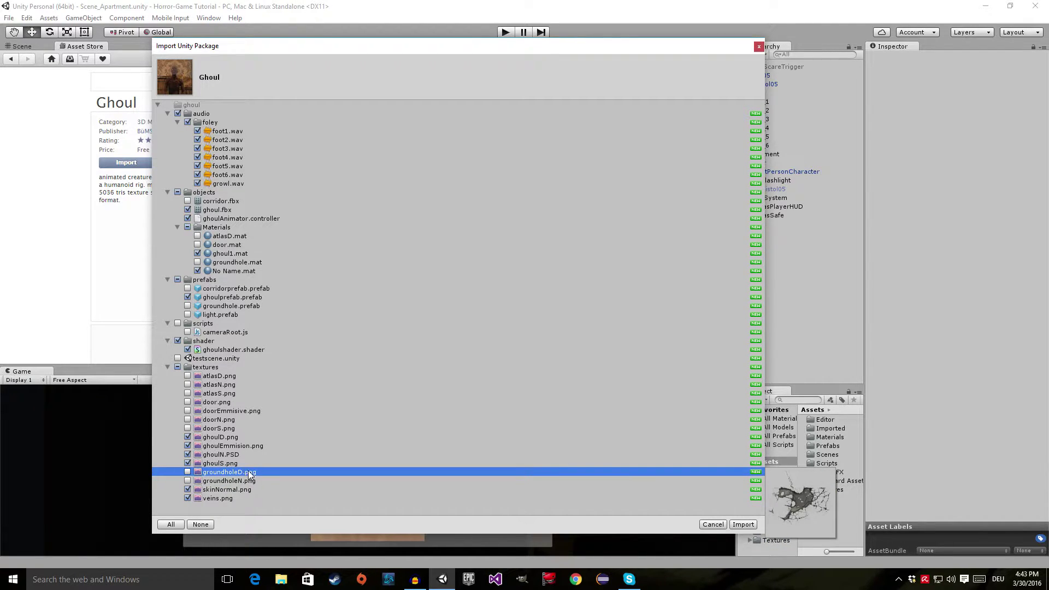
pyautogui.click(238, 480)
pyautogui.click(247, 489)
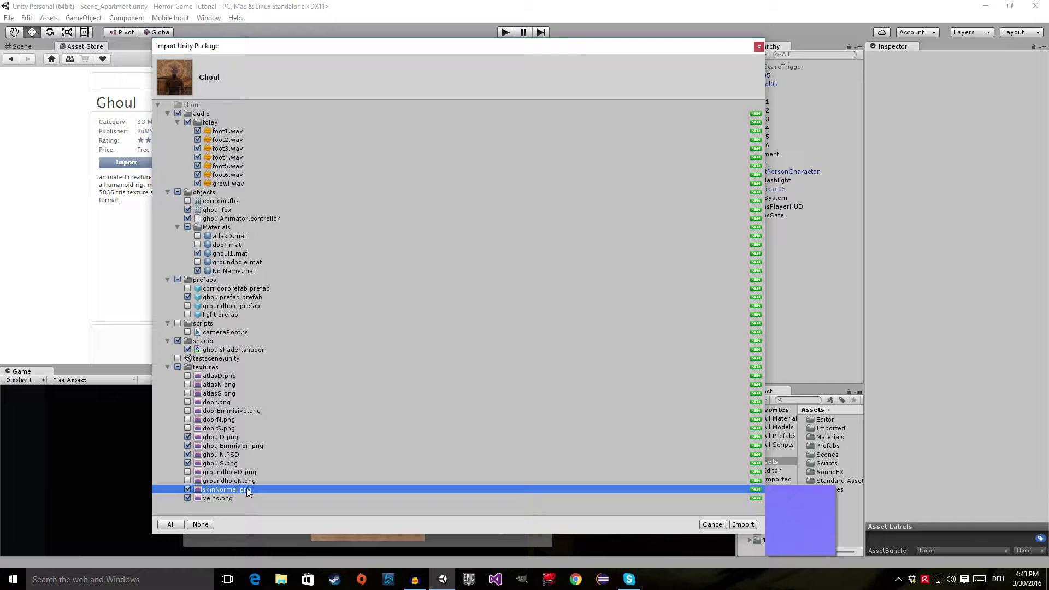
pyautogui.click(251, 499)
pyautogui.click(251, 489)
pyautogui.click(250, 499)
pyautogui.click(252, 489)
pyautogui.click(744, 525)
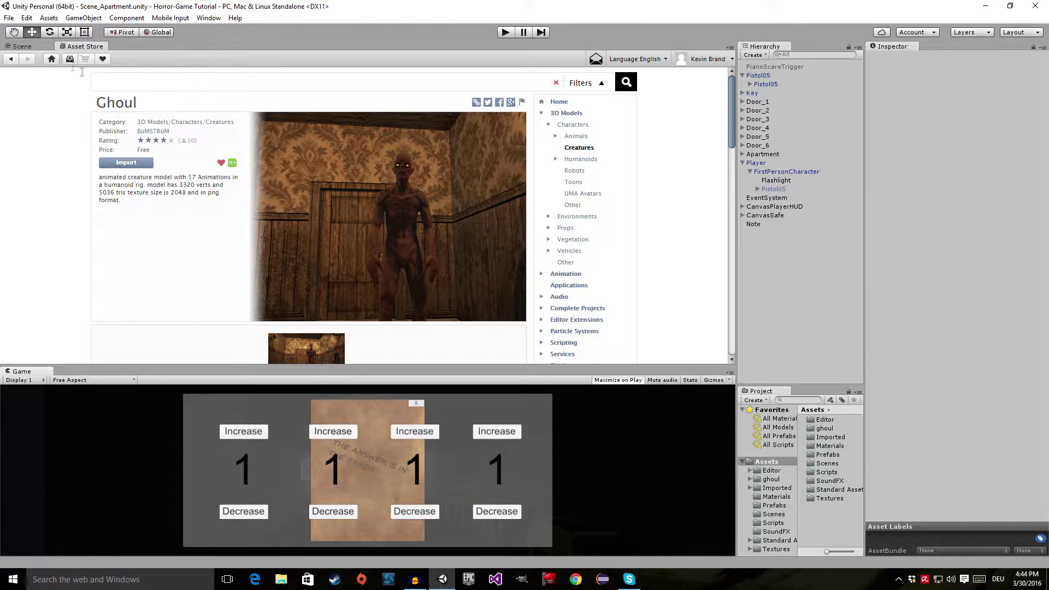
# Close the Asset Store tab.
pyautogui.click(35, 48)
pyautogui.click(94, 51)
pyautogui.rightClick(95, 52)
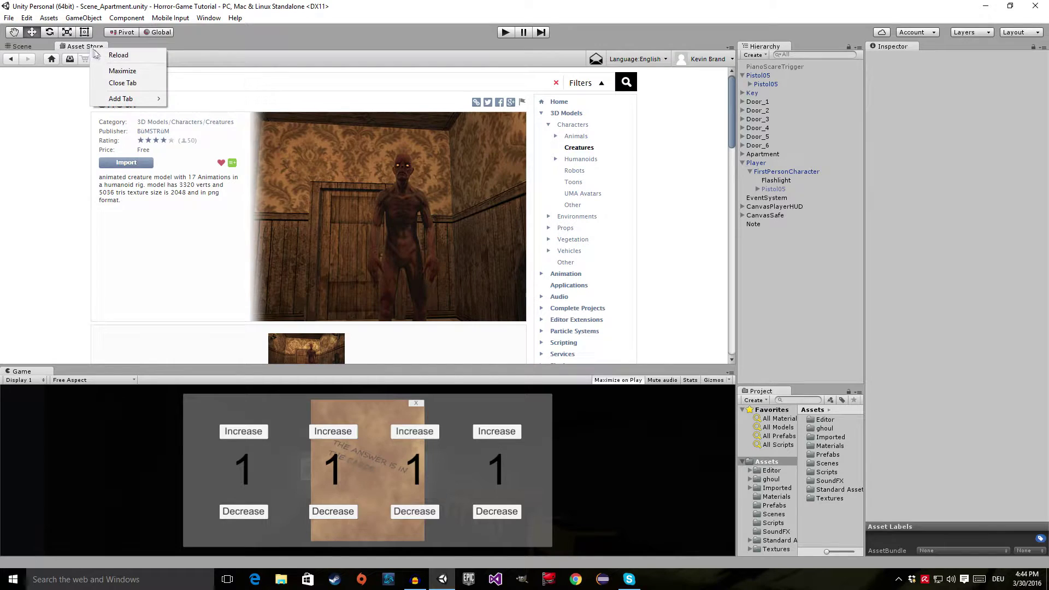
pyautogui.click(133, 85)
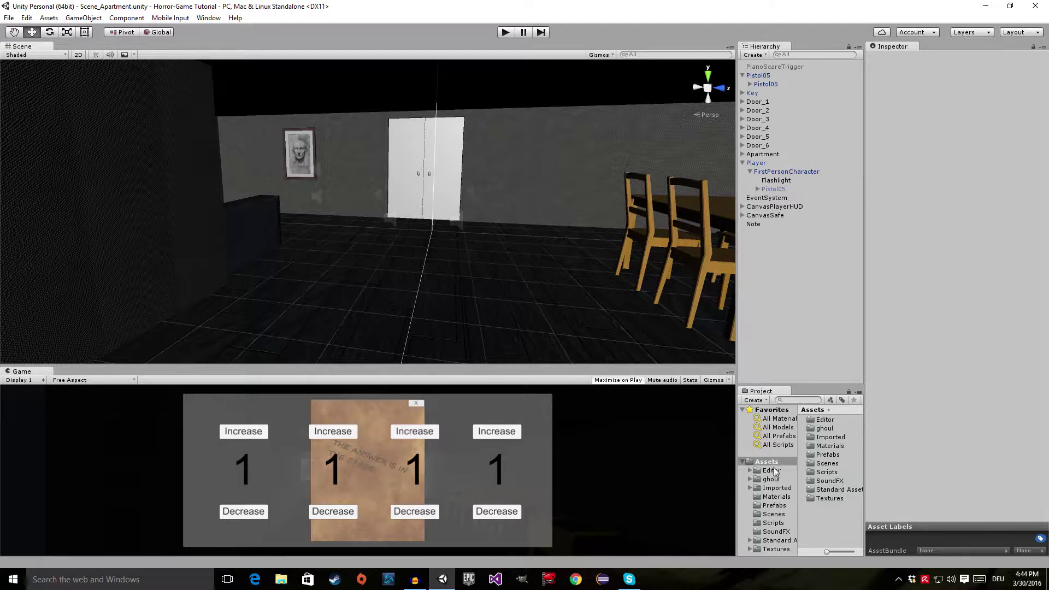
# Move the imported ghoul folder into the Imported folder and widen the project panels.
pyautogui.click(829, 429)
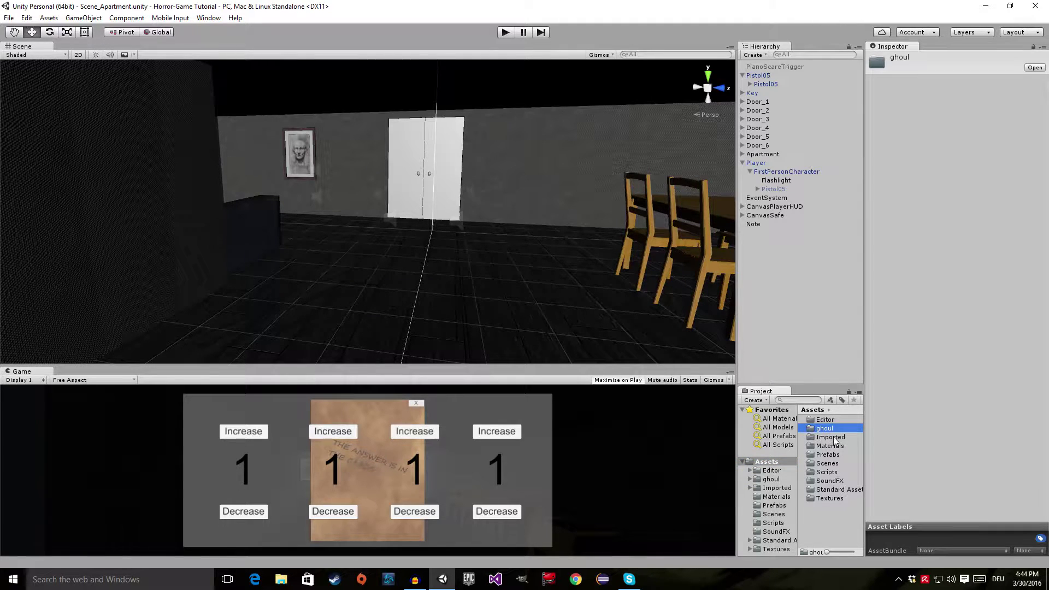
pyautogui.moveTo(771, 480); pyautogui.dragTo(776, 489)
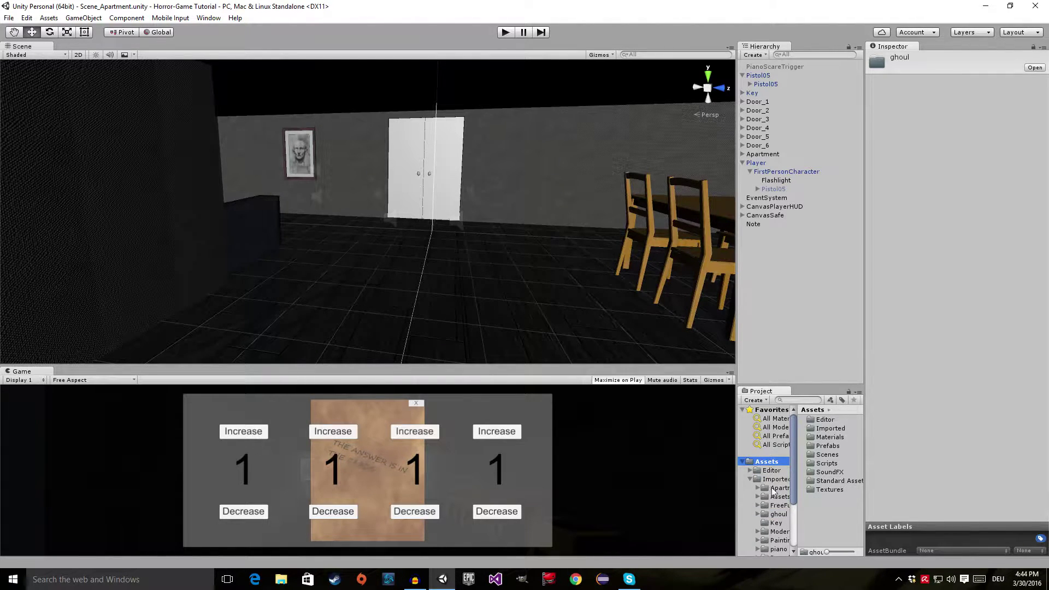
pyautogui.scroll(-3, 773, 489)
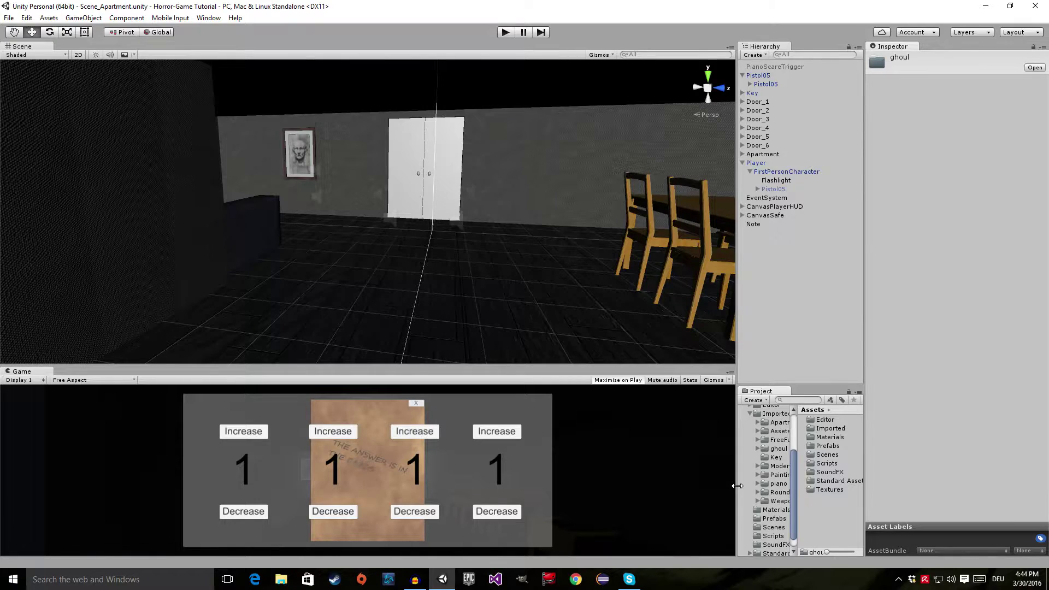
pyautogui.moveTo(737, 486); pyautogui.dragTo(702, 480)
# Browse into Imported > ghoul > audio > foley and select the foot1 sound.
pyautogui.click(742, 414)
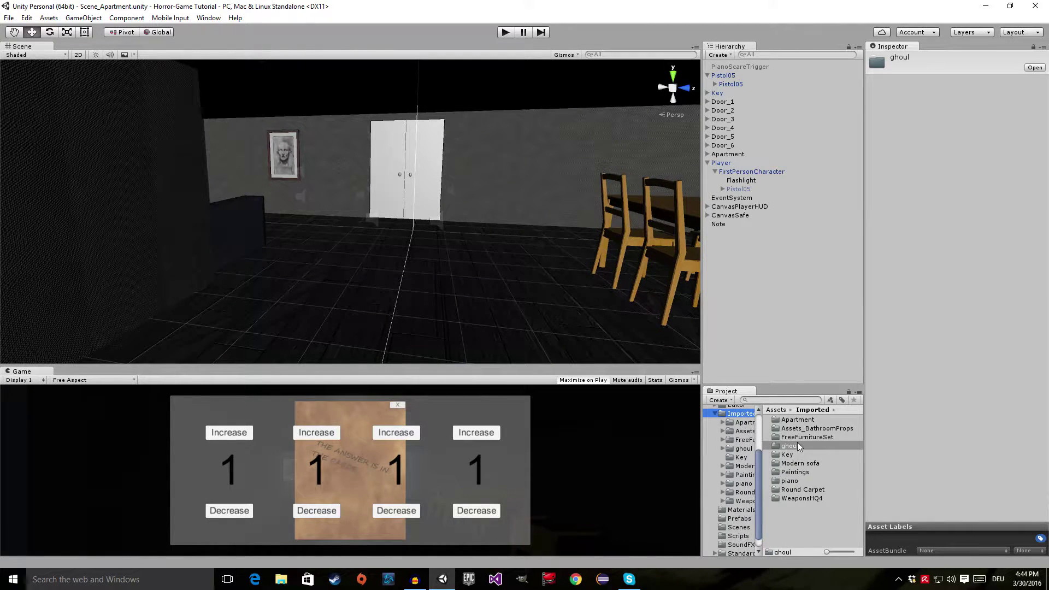
pyautogui.doubleClick(795, 447)
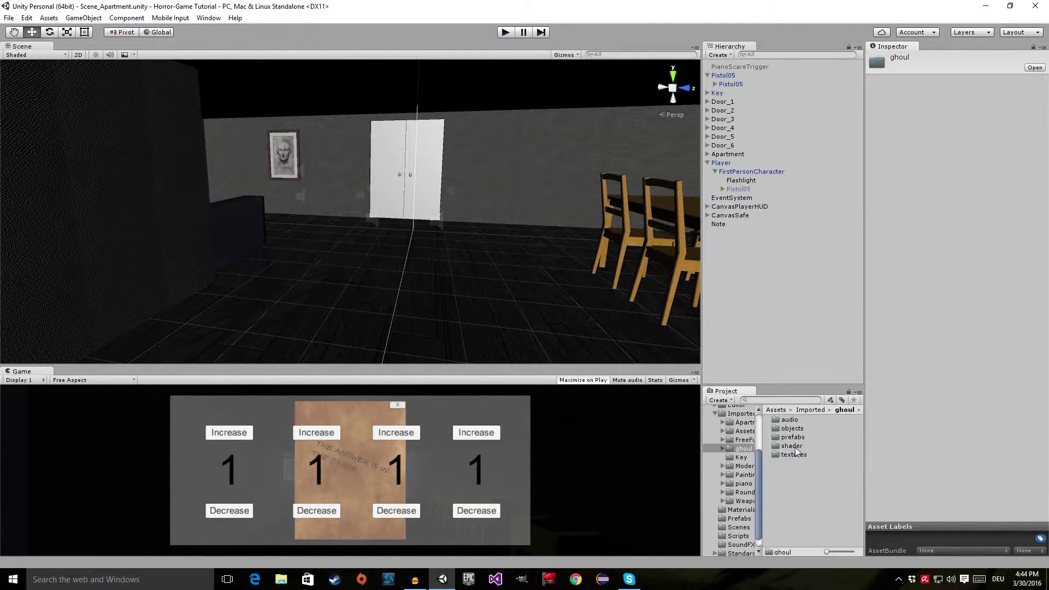
pyautogui.doubleClick(795, 419)
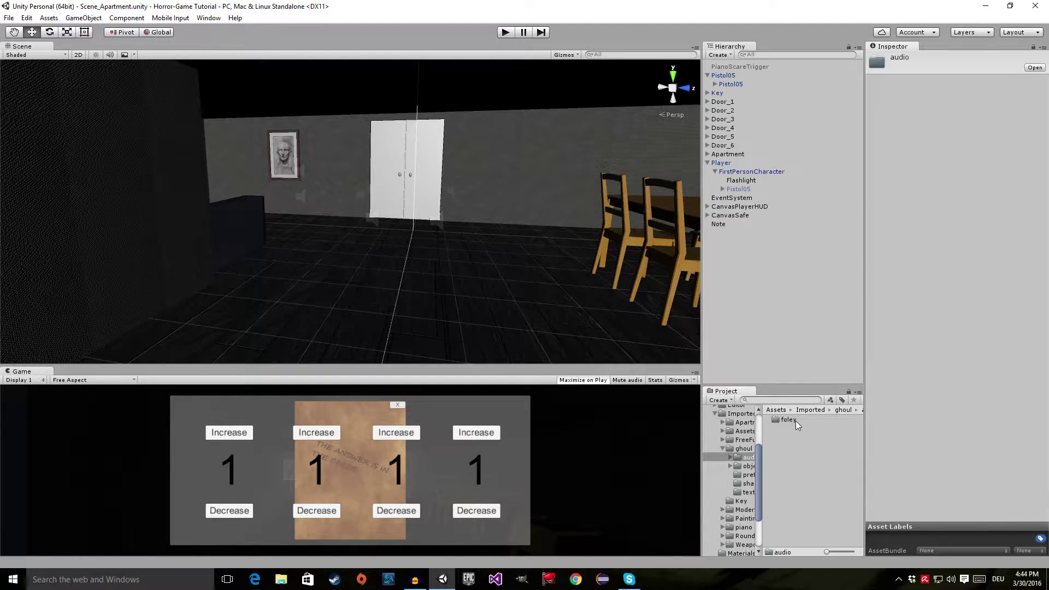
pyautogui.doubleClick(795, 421)
pyautogui.click(796, 421)
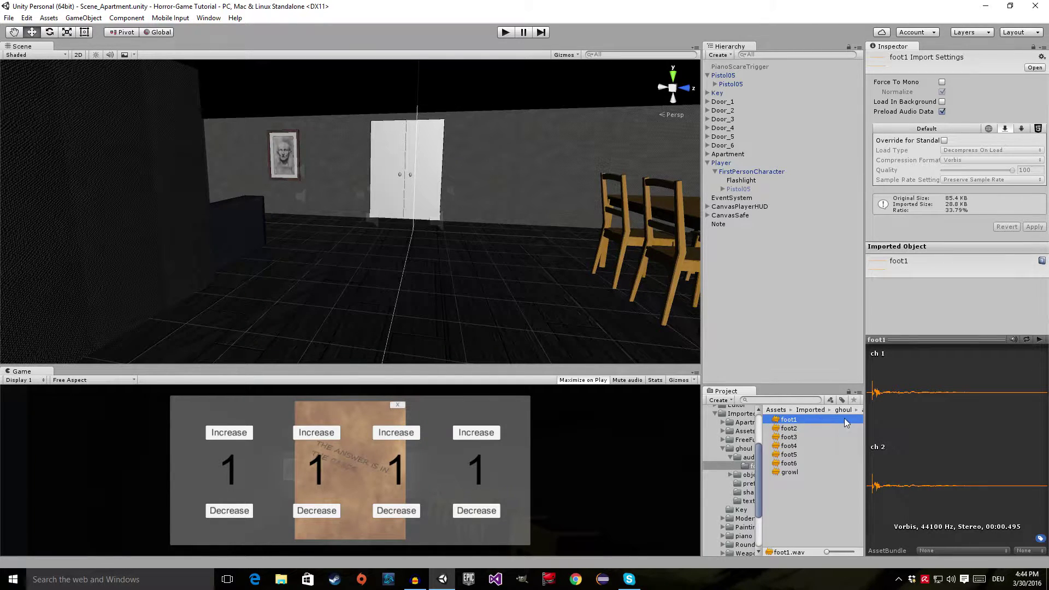
# Play the foot1 and growl sound previews in the Inspector.
pyautogui.click(1039, 340)
pyautogui.click(811, 473)
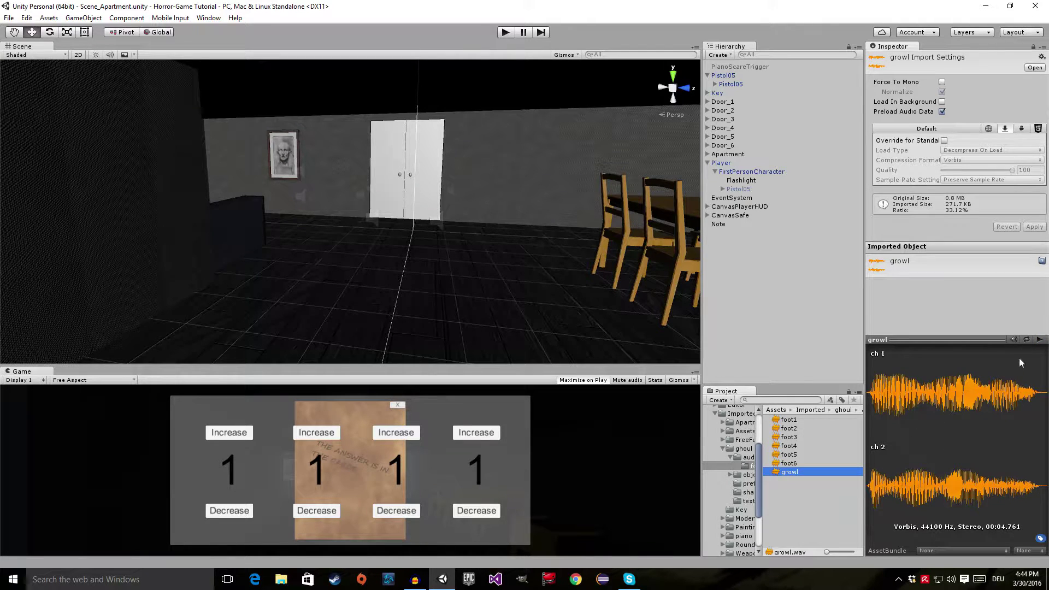
pyautogui.click(1040, 339)
pyautogui.click(1041, 341)
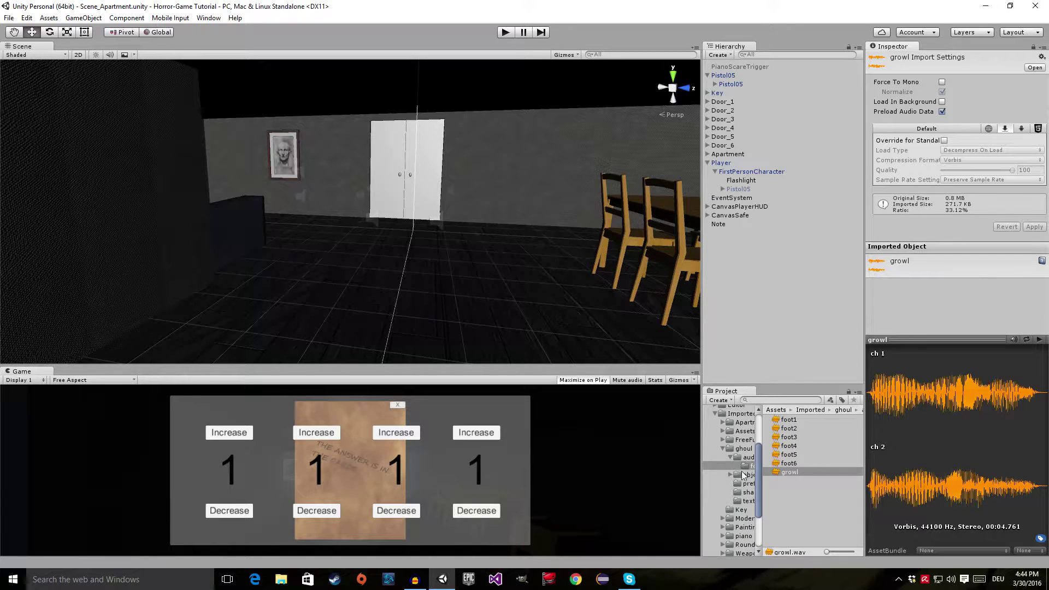
# Widen the folder tree and show the ghoul's objects and prefabs folders.
pyautogui.moveTo(763, 472); pyautogui.dragTo(799, 478)
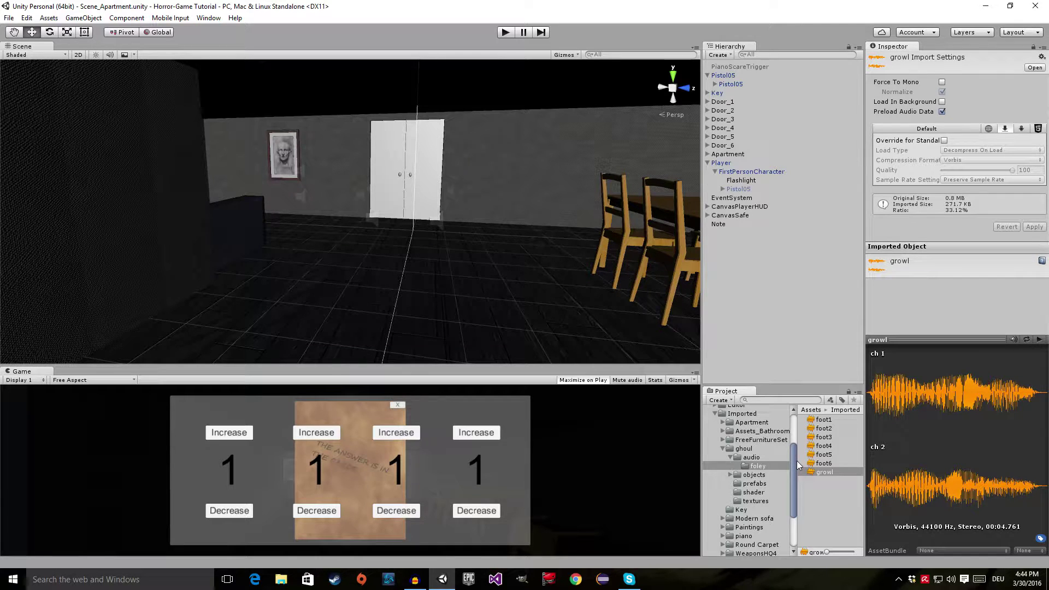
pyautogui.click(751, 475)
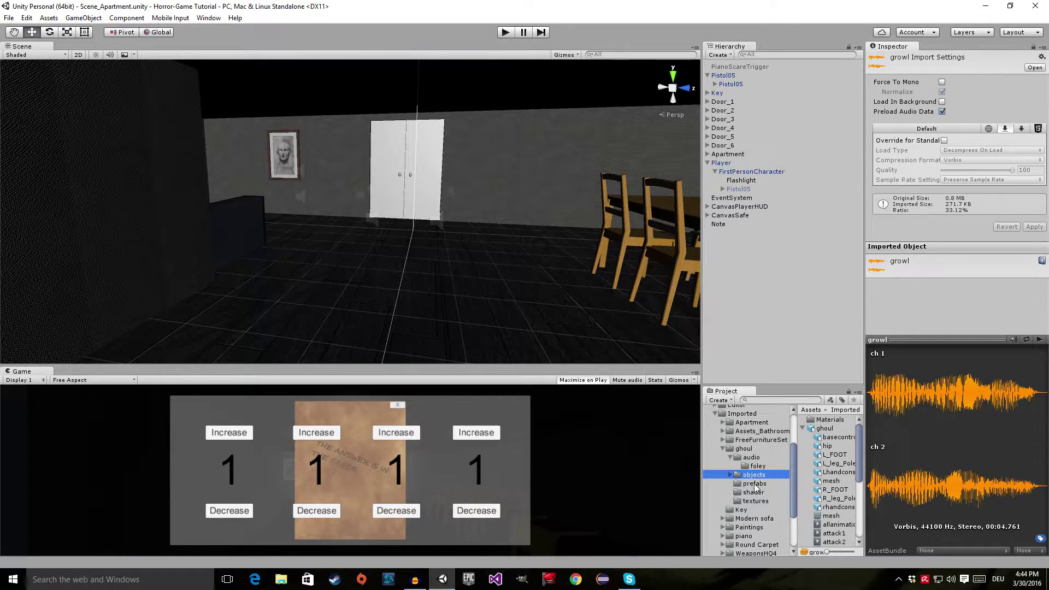
pyautogui.click(754, 484)
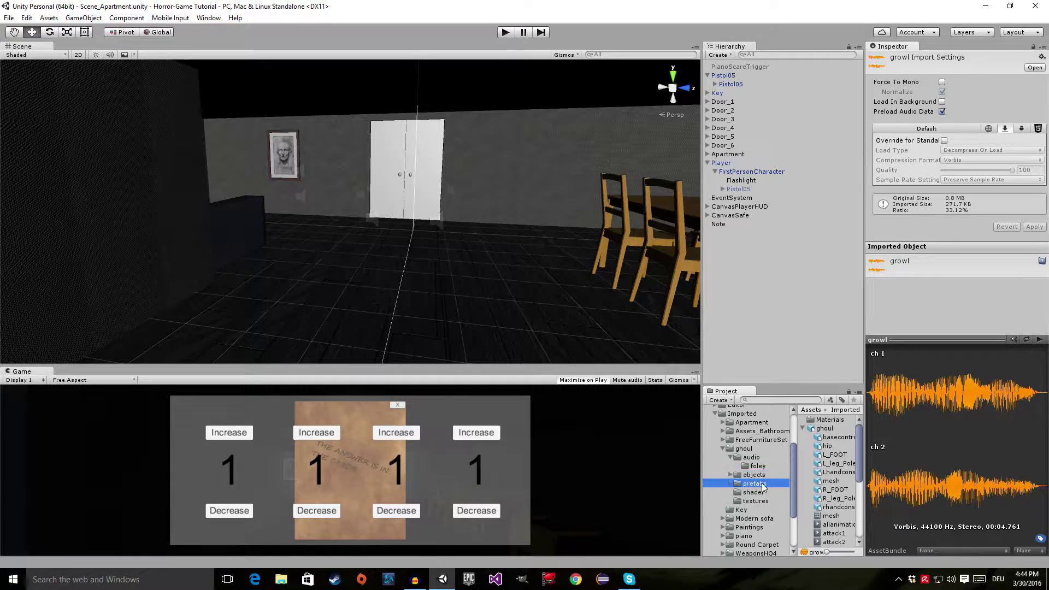
# Drag ghoulprefab into the apartment scene near the sofa, at position 5.1105, 1.1664, 0.6523.
pyautogui.click(830, 421)
pyautogui.moveTo(933, 442); pyautogui.dragTo(839, 474)
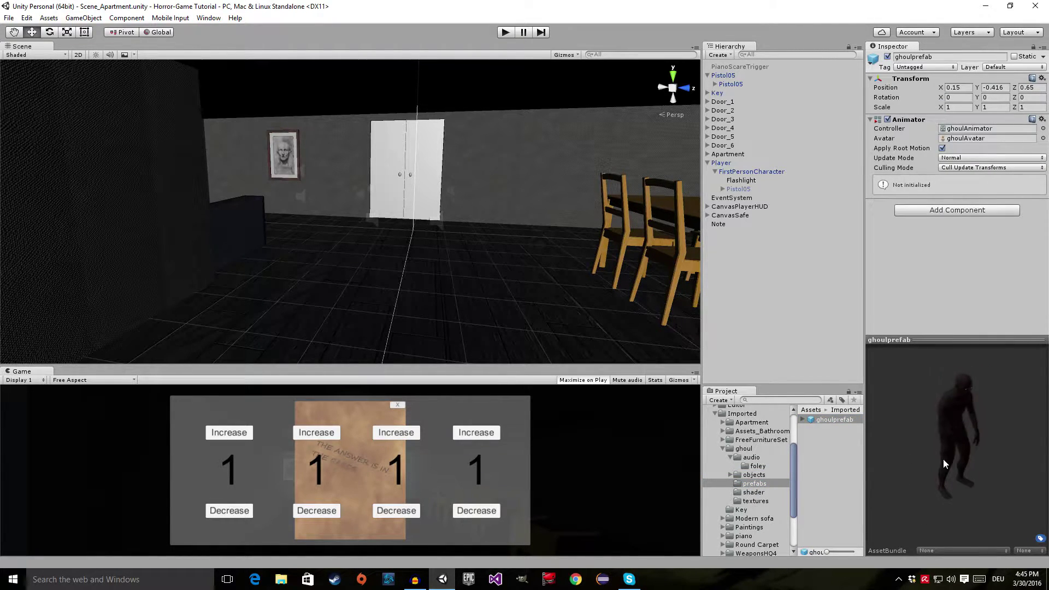
pyautogui.click(819, 421)
pyautogui.moveTo(819, 423); pyautogui.dragTo(561, 288)
# Fly the Scene view around the placed ghoul to inspect its head and body.
pyautogui.moveTo(562, 288); pyautogui.dragTo(417, 278, button='right')
pyautogui.press('d')
pyautogui.press('w')
pyautogui.press('w')
pyautogui.press('s')
pyautogui.keyDown('alt'); pyautogui.moveTo(417, 278); pyautogui.dragTo(481, 221); pyautogui.keyUp('alt')
pyautogui.press('s')
pyautogui.moveTo(481, 221); pyautogui.dragTo(443, 301, button='right')
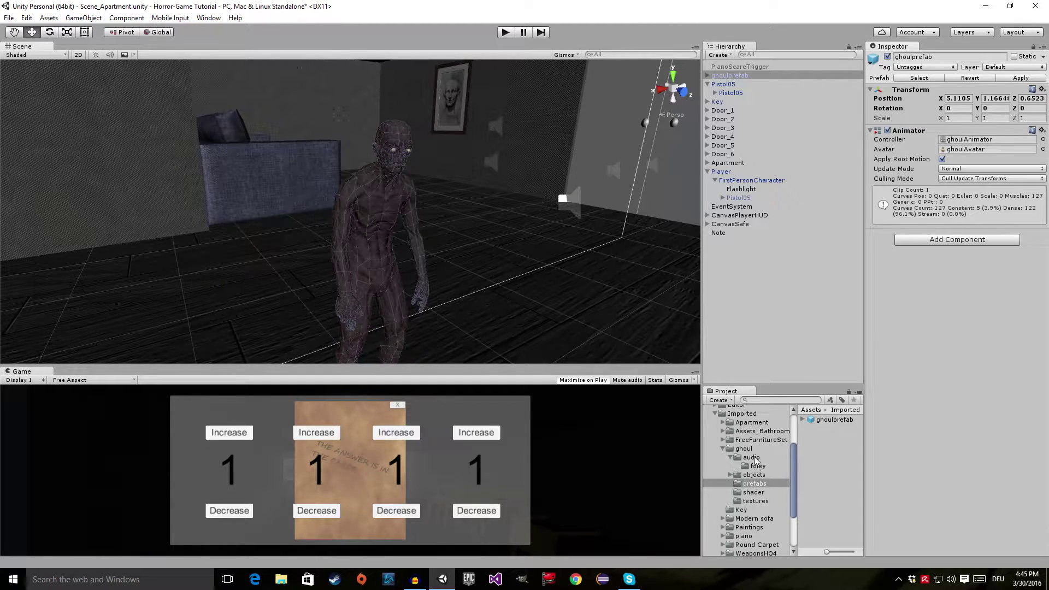
pyautogui.click(759, 474)
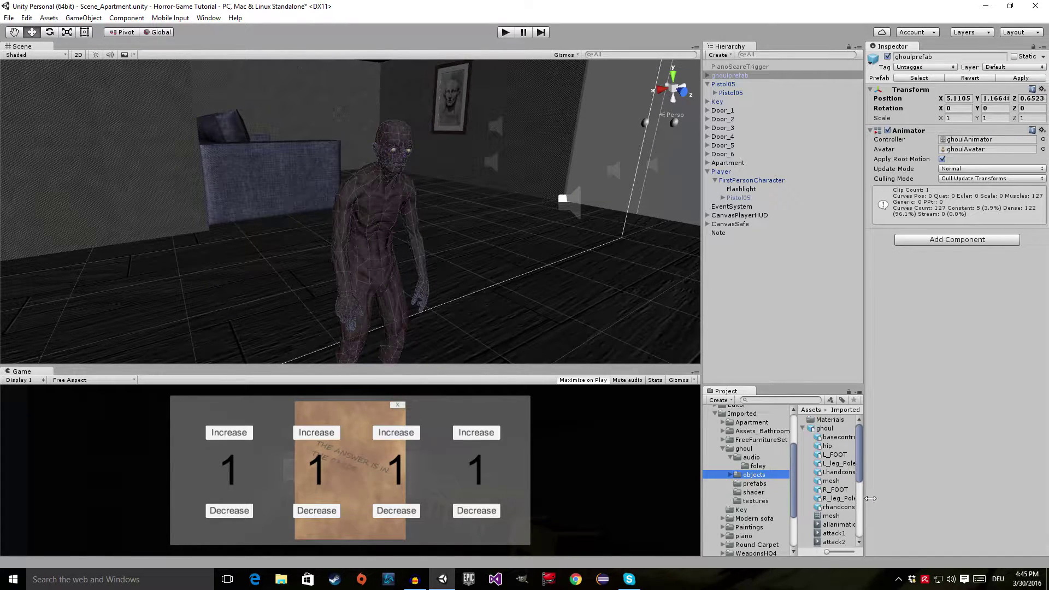
# Open the ghoul model's import settings and edit its Scale Factor.
pyautogui.moveTo(866, 498); pyautogui.dragTo(899, 498)
pyautogui.click(835, 516)
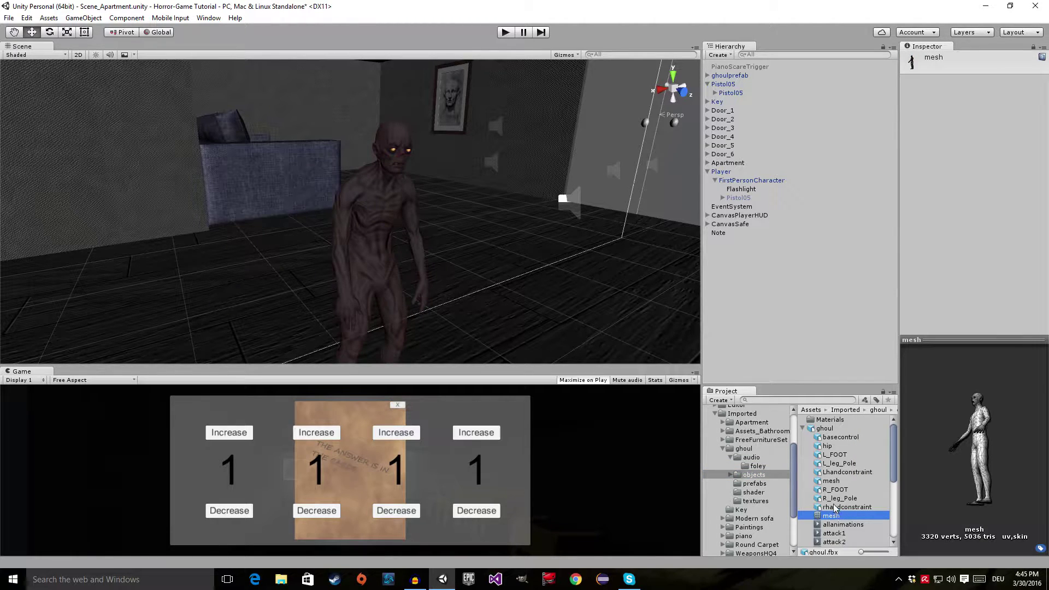
pyautogui.scroll(-2, 837, 527)
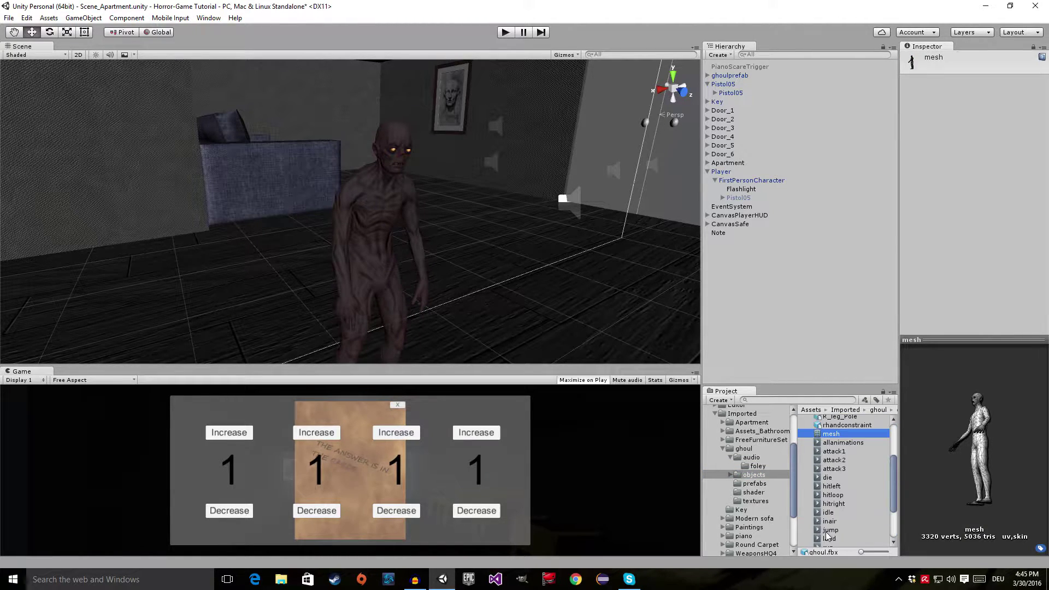
pyautogui.click(842, 482)
pyautogui.scroll(2, 843, 471)
pyautogui.click(845, 437)
pyautogui.click(836, 430)
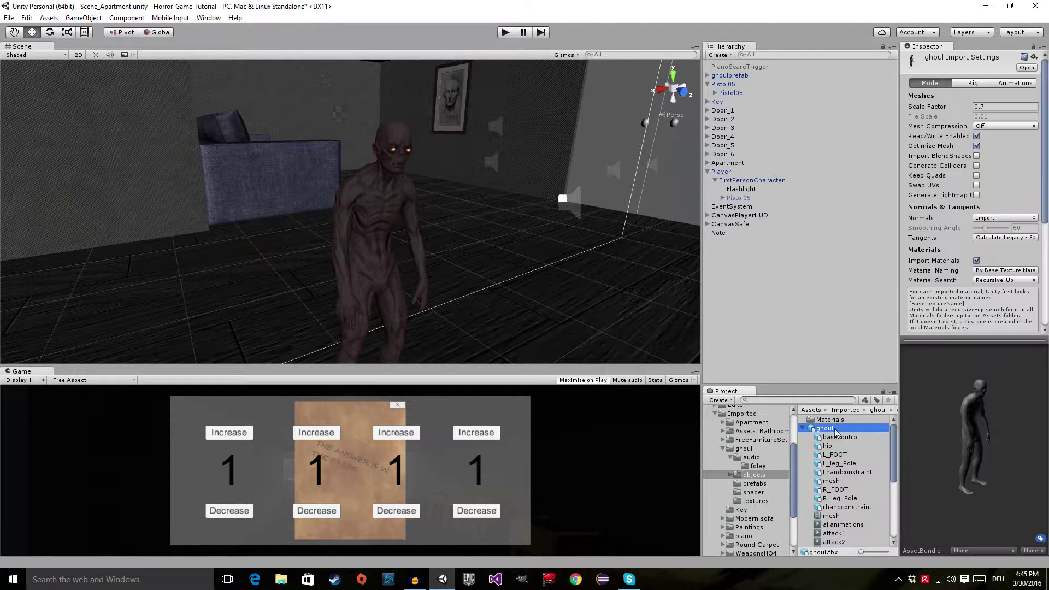
pyautogui.click(992, 108)
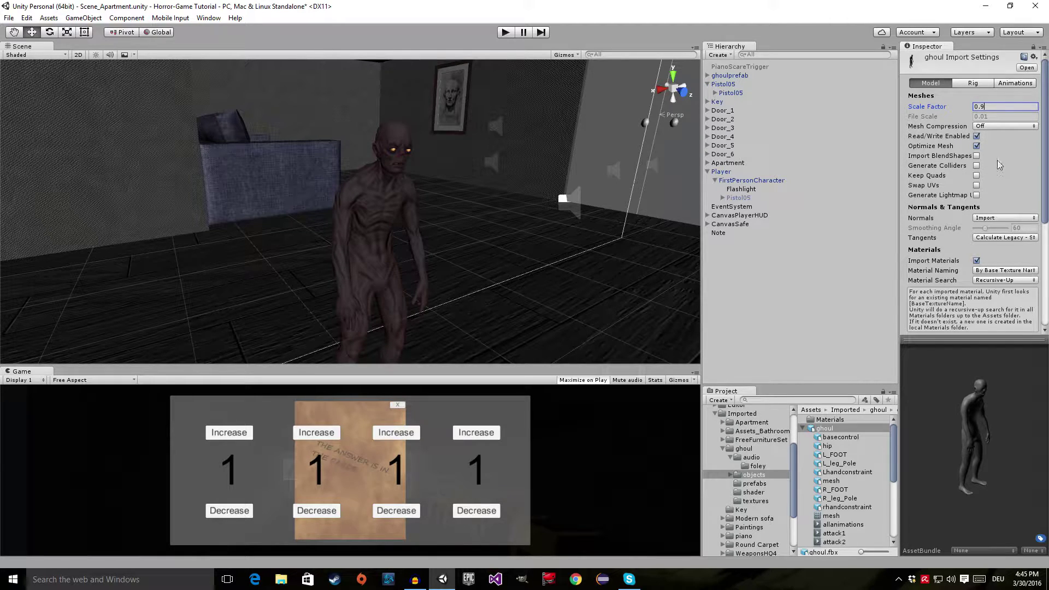
pyautogui.scroll(-3, 995, 165)
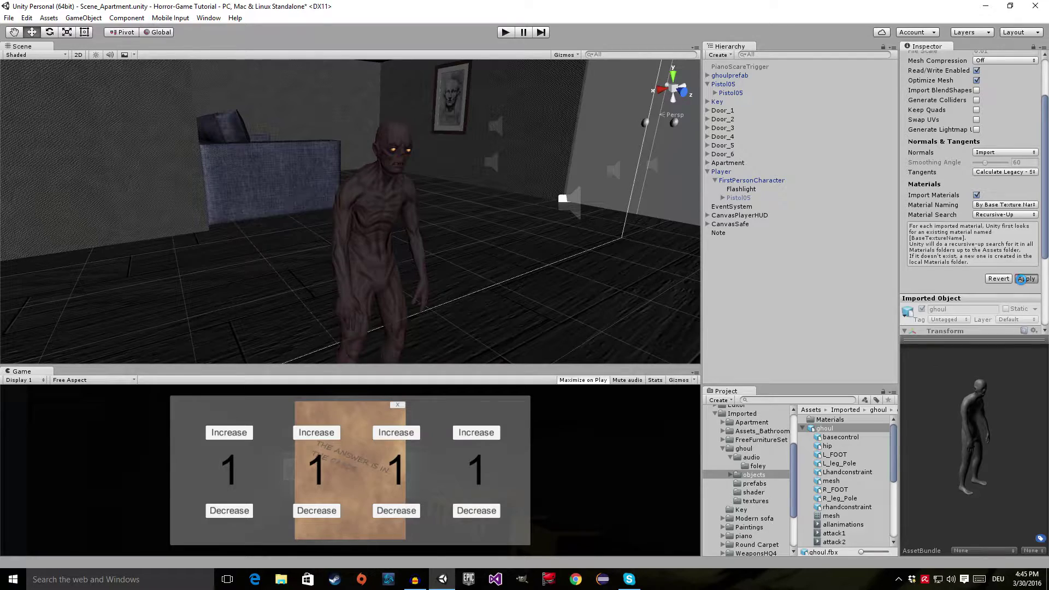
# Revise the Scale Factor again and apply the new import settings to the ghoul model.
pyautogui.moveTo(488, 271); pyautogui.dragTo(515, 173, button='right')
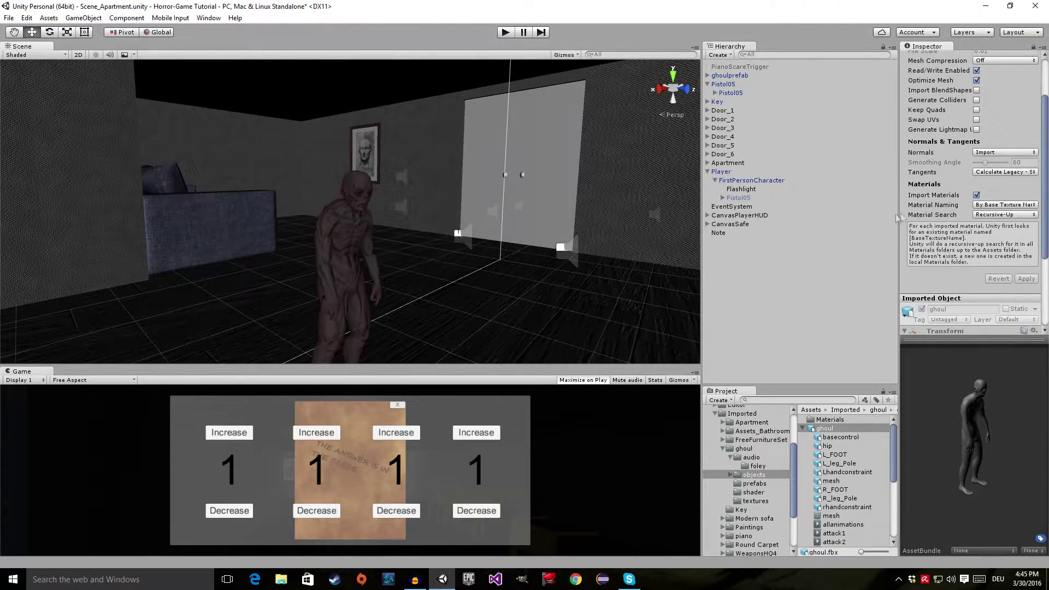
pyautogui.scroll(3, 988, 120)
pyautogui.click(990, 106)
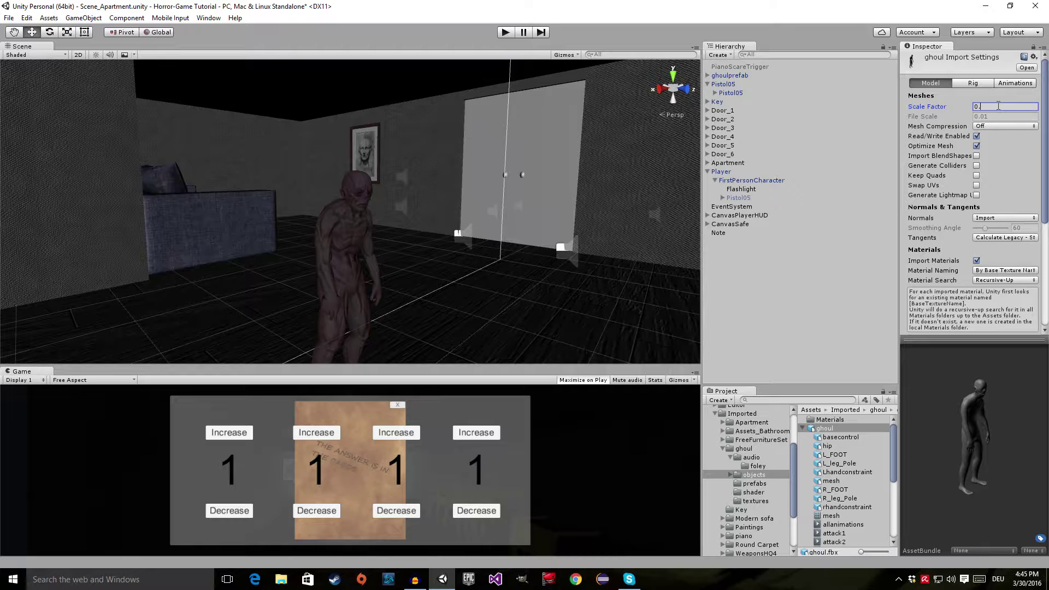
pyautogui.scroll(-3, 1006, 213)
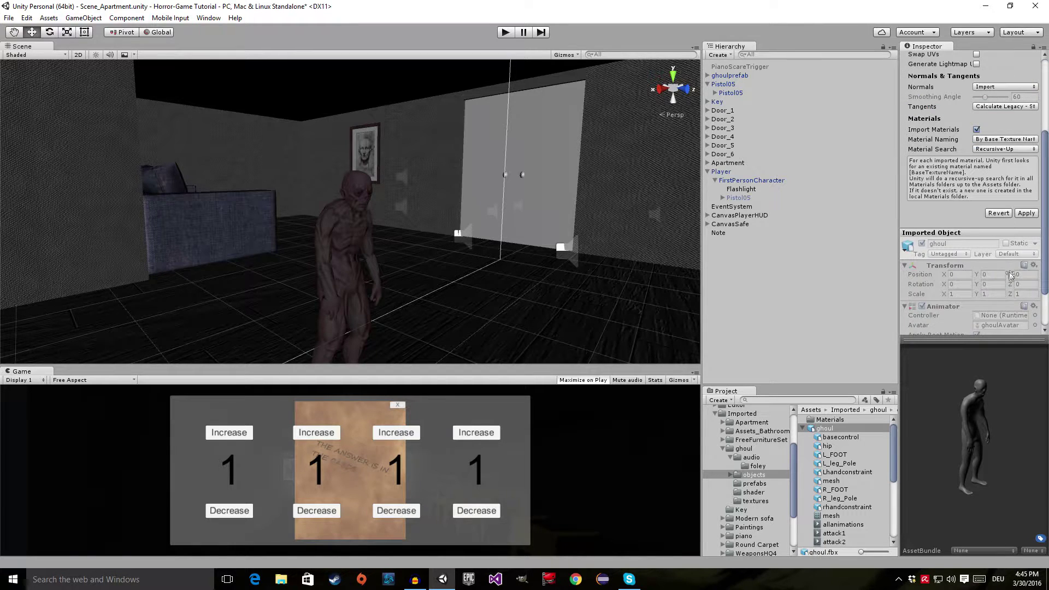
pyautogui.scroll(-1, 1046, 266)
pyautogui.scroll(-1, 1046, 266)
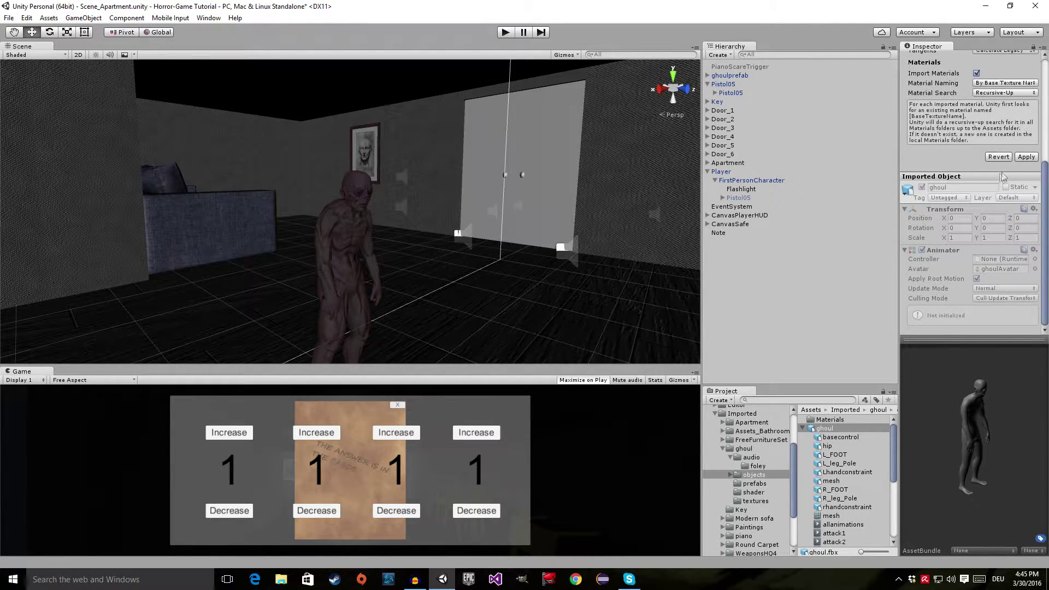
pyautogui.click(1022, 159)
# Orbit to the resized ghoul and select the ghoulprefab instance in the Hierarchy.
pyautogui.moveTo(443, 232); pyautogui.dragTo(380, 257, button='right')
pyautogui.moveTo(437, 190); pyautogui.dragTo(379, 222, button='right')
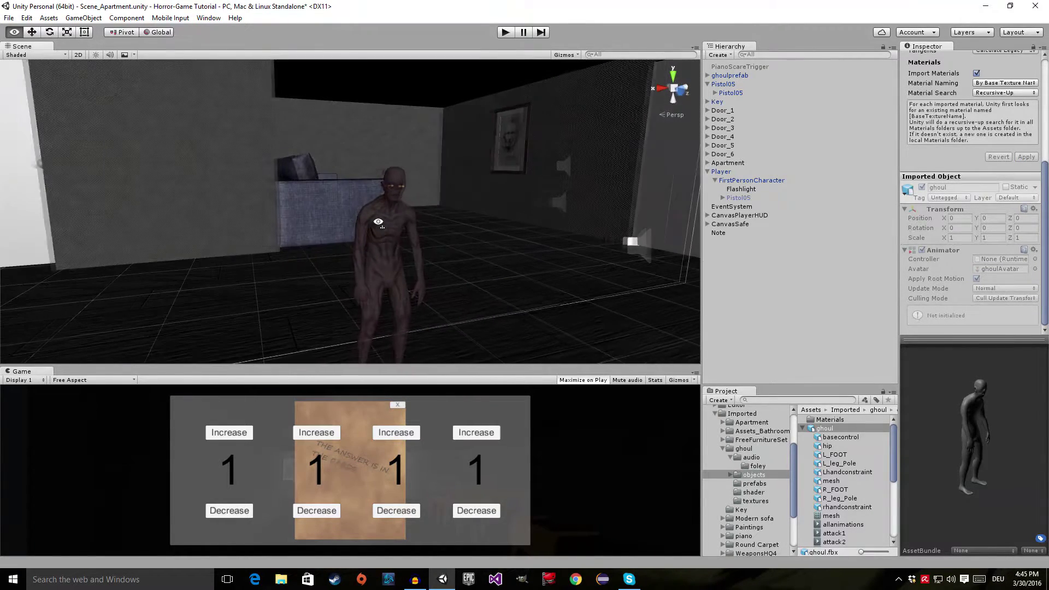
pyautogui.click(729, 75)
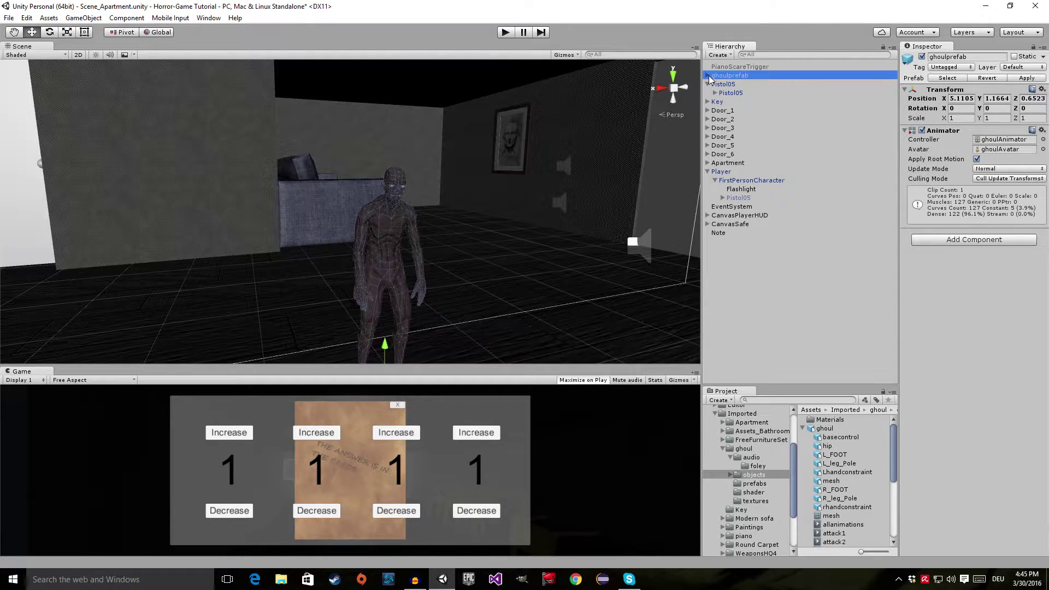
# Frame the ghoul and set its Transform scale to 1.6 on X, Y and Z.
pyautogui.click(968, 119)
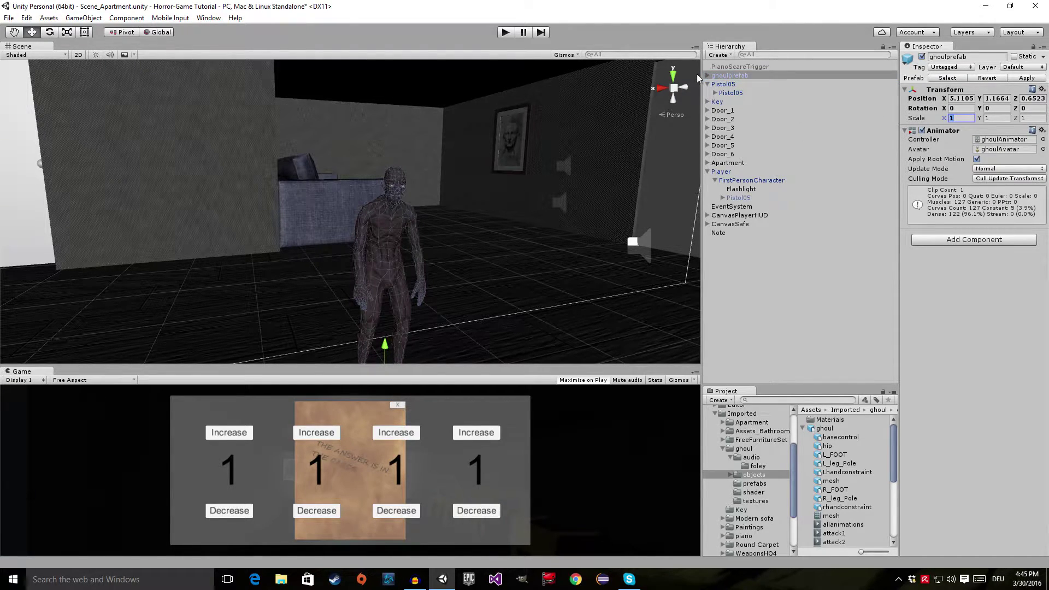
pyautogui.moveTo(584, 164); pyautogui.dragTo(549, 167, button='right')
pyautogui.press('f')
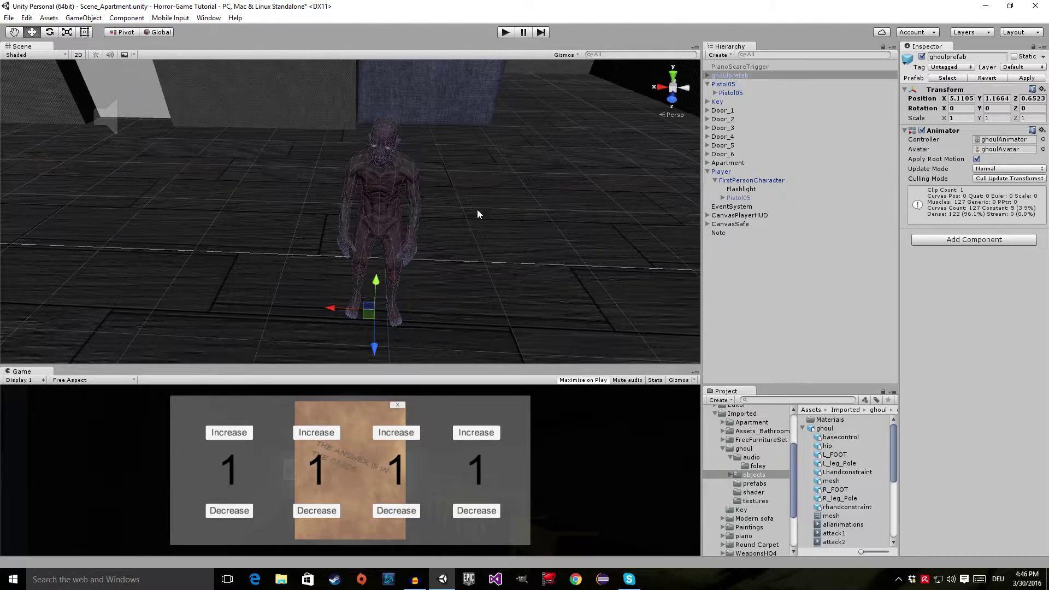
pyautogui.click(958, 118)
pyautogui.write('.6')
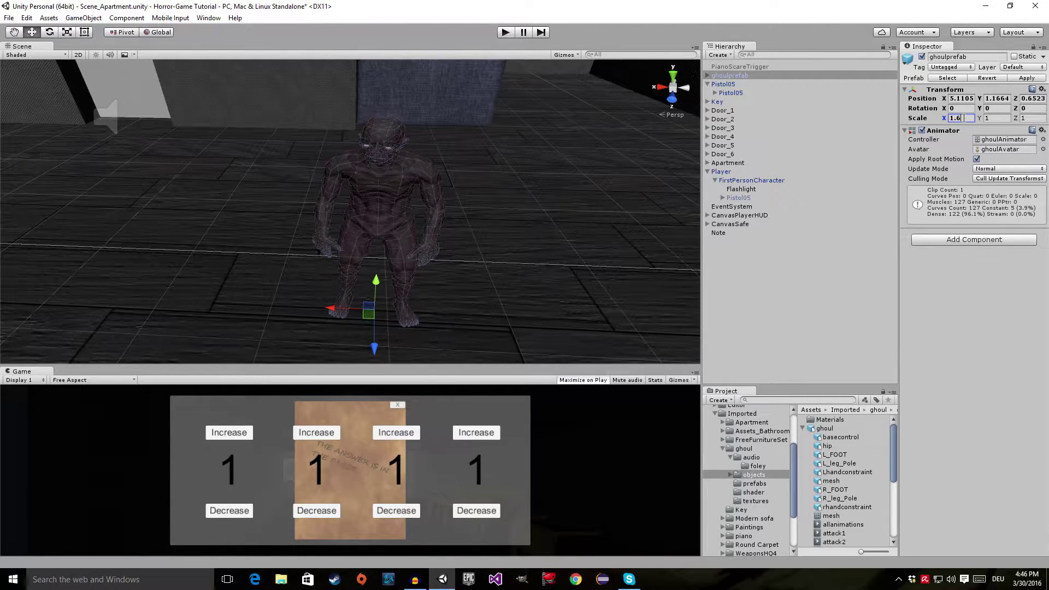
pyautogui.click(998, 118)
pyautogui.write('.6')
pyautogui.click(1027, 118)
pyautogui.write('.6')
# Fly the scene camera around the enlarged ghoul to check its new size.
pyautogui.moveTo(621, 120); pyautogui.dragTo(768, 24, button='right')
pyautogui.press('s')
pyautogui.press('w')
pyautogui.press('s')
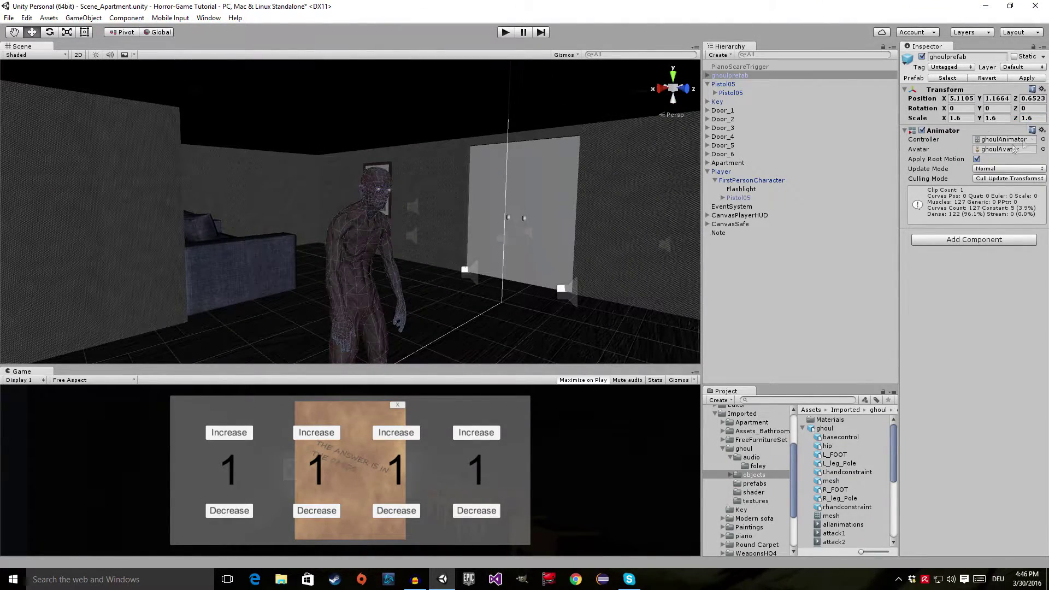
pyautogui.click(506, 32)
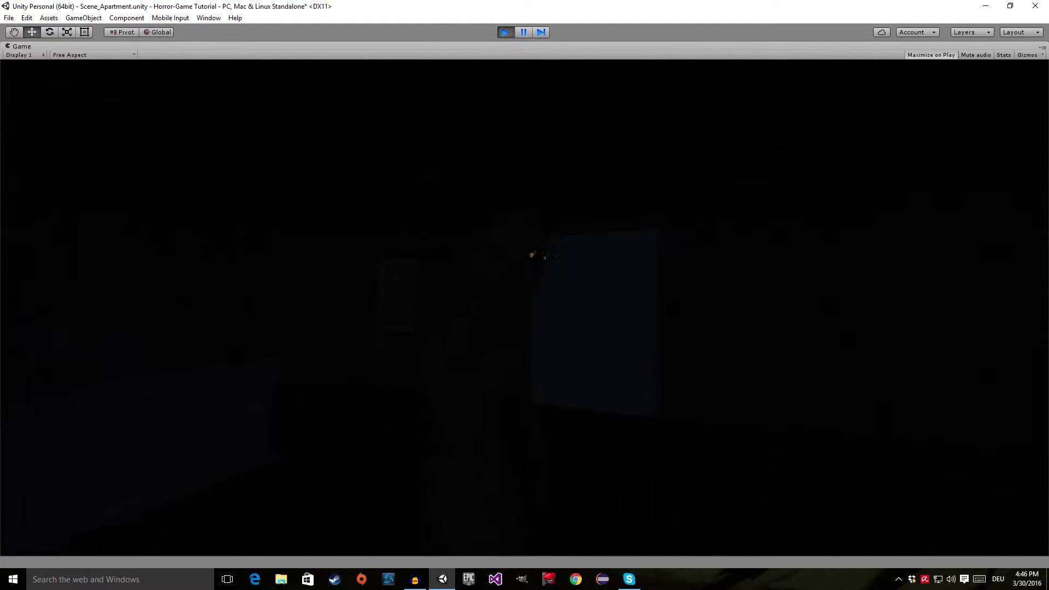
pyautogui.hotkey('ctrl', 'p')
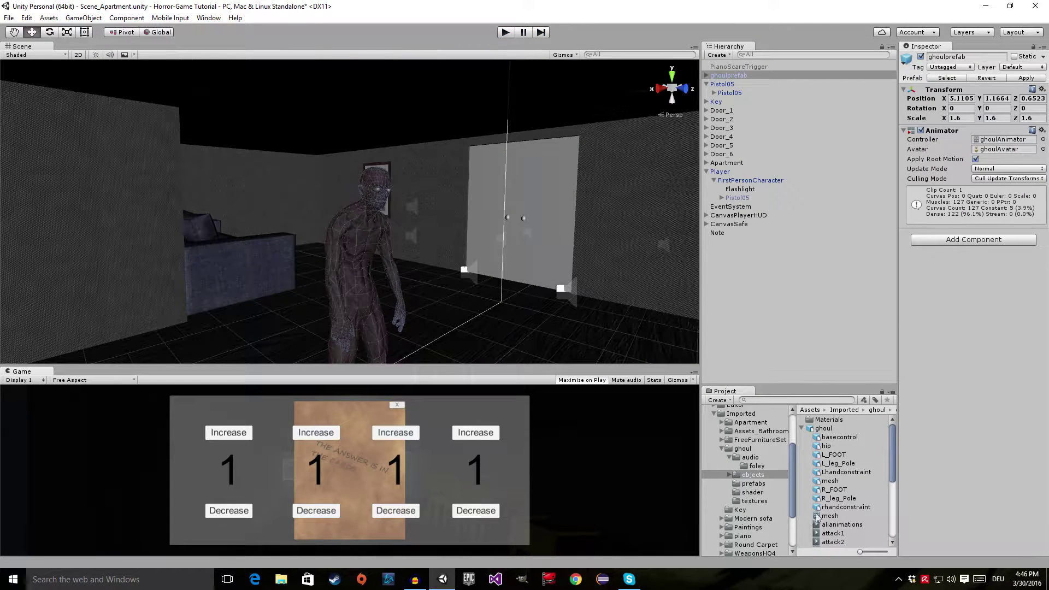
# Show the allanimations clip, then play the attack1 clip in a wider preview.
pyautogui.scroll(-3, 814, 519)
pyautogui.click(837, 459)
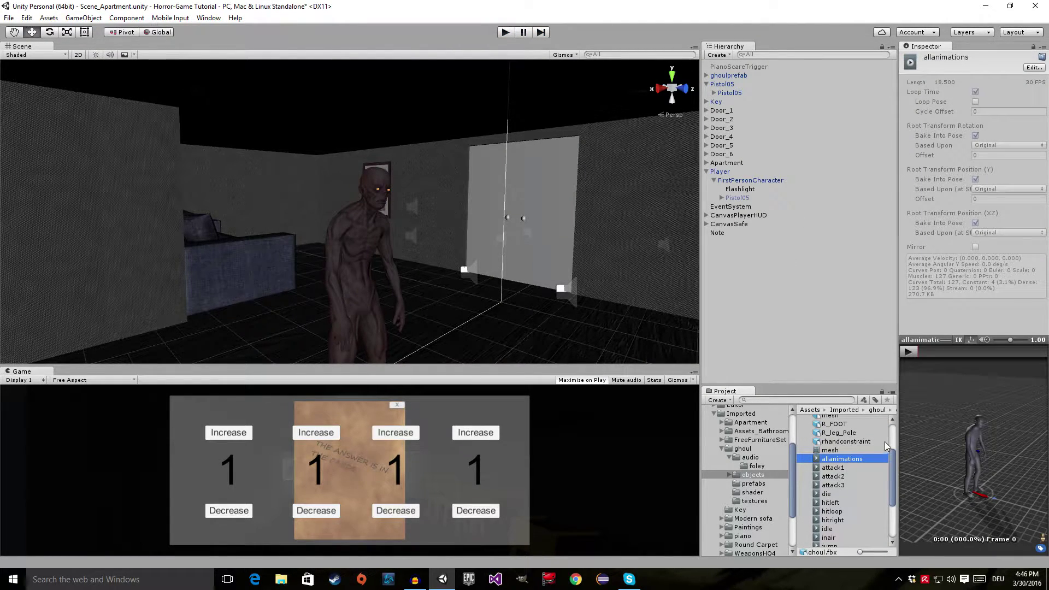
pyautogui.moveTo(898, 439); pyautogui.dragTo(859, 455)
pyautogui.click(823, 468)
pyautogui.moveTo(945, 463); pyautogui.dragTo(952, 435)
pyautogui.click(870, 352)
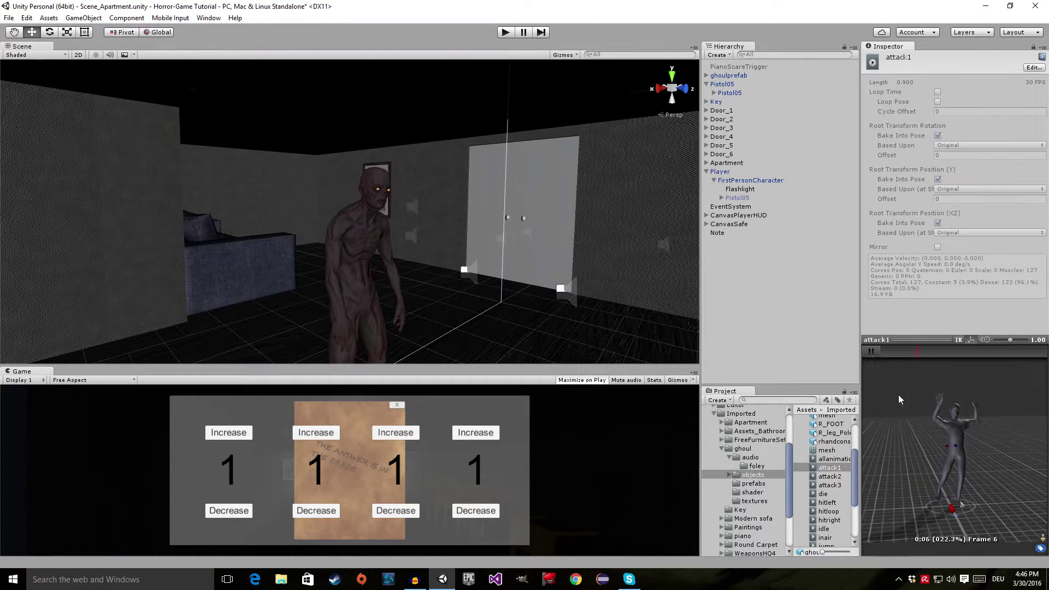
pyautogui.click(870, 351)
# Select the die clip and play it in the animation preview.
pyautogui.click(838, 504)
pyautogui.click(825, 494)
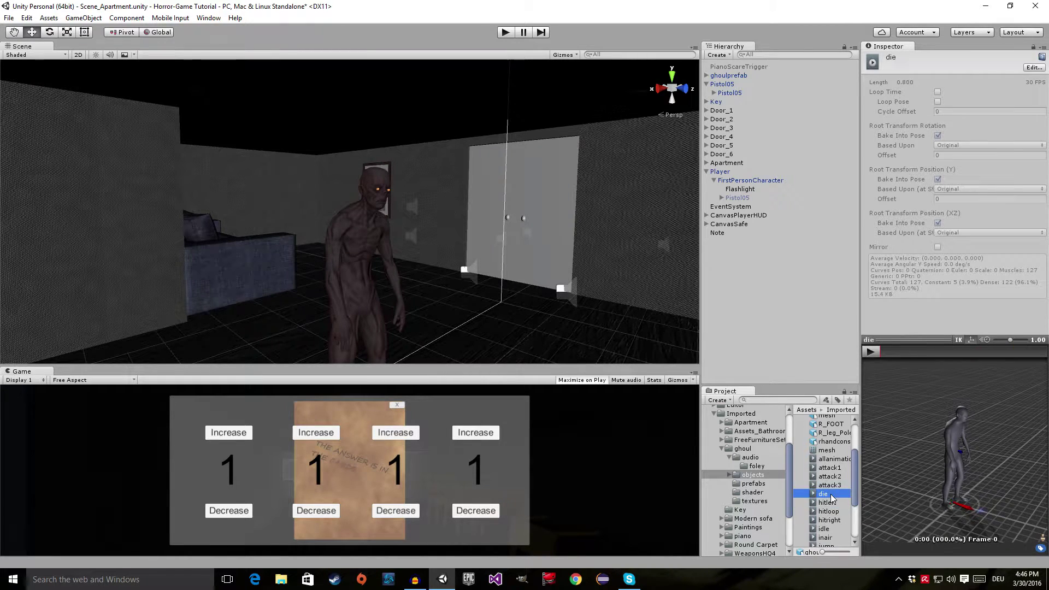
pyautogui.click(871, 351)
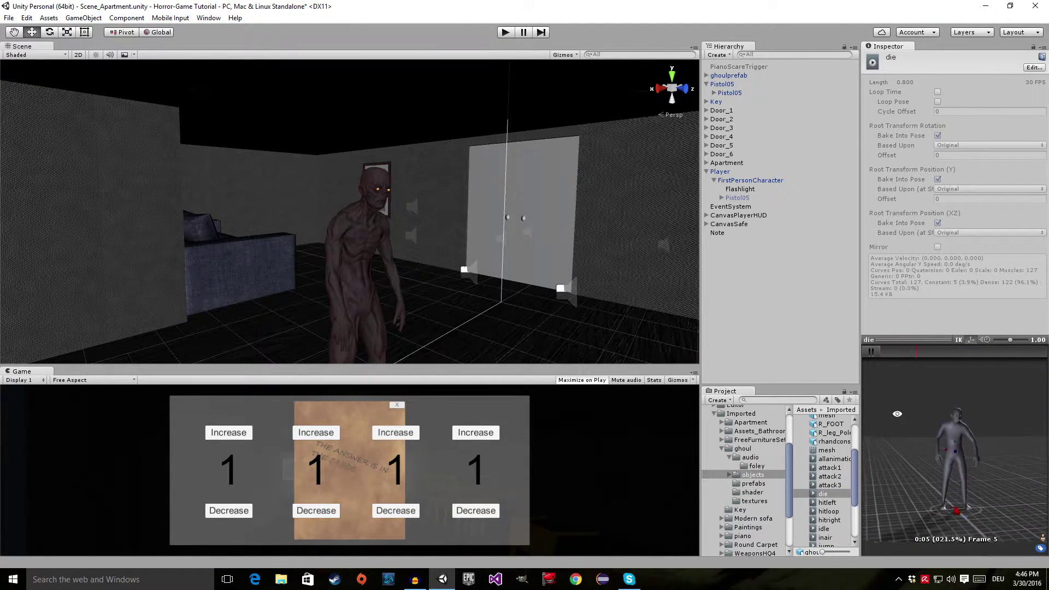
pyautogui.click(870, 352)
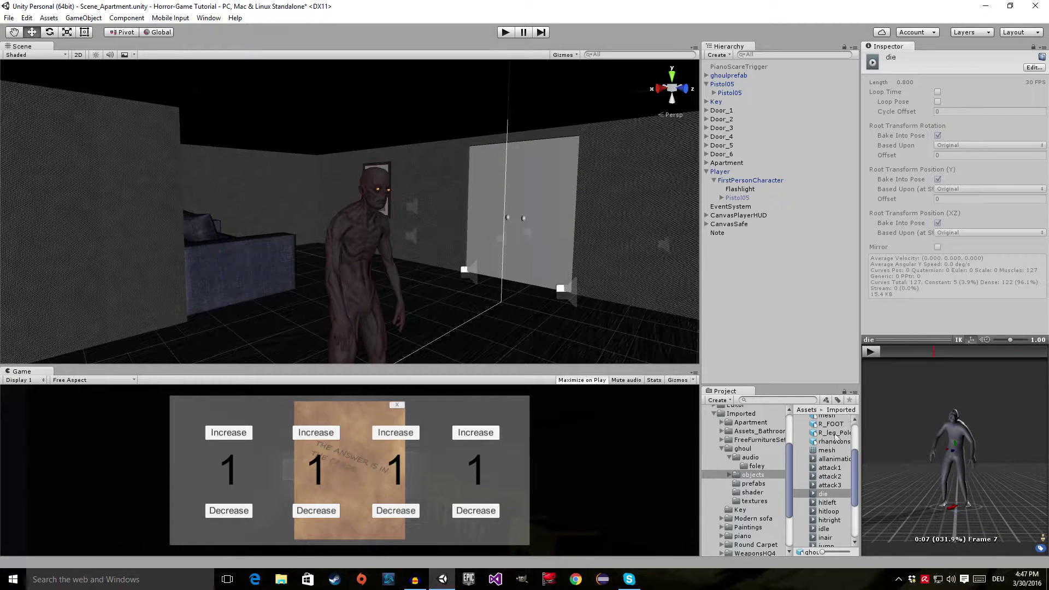
# Play the hitleft clip, orbiting the preview to view the ghoul from another angle.
pyautogui.scroll(-2, 829, 492)
pyautogui.click(827, 470)
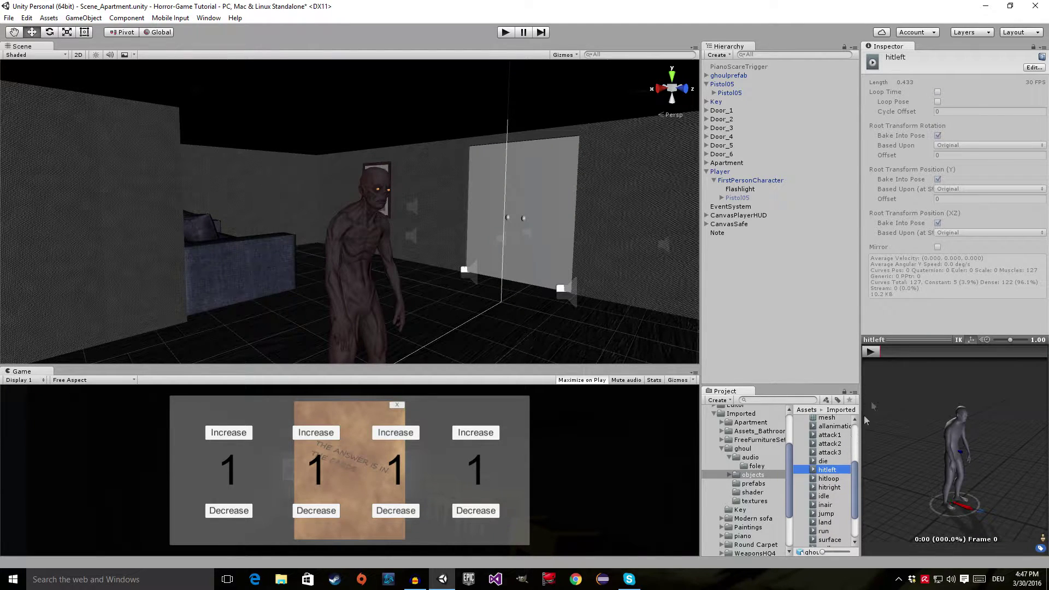
pyautogui.click(874, 352)
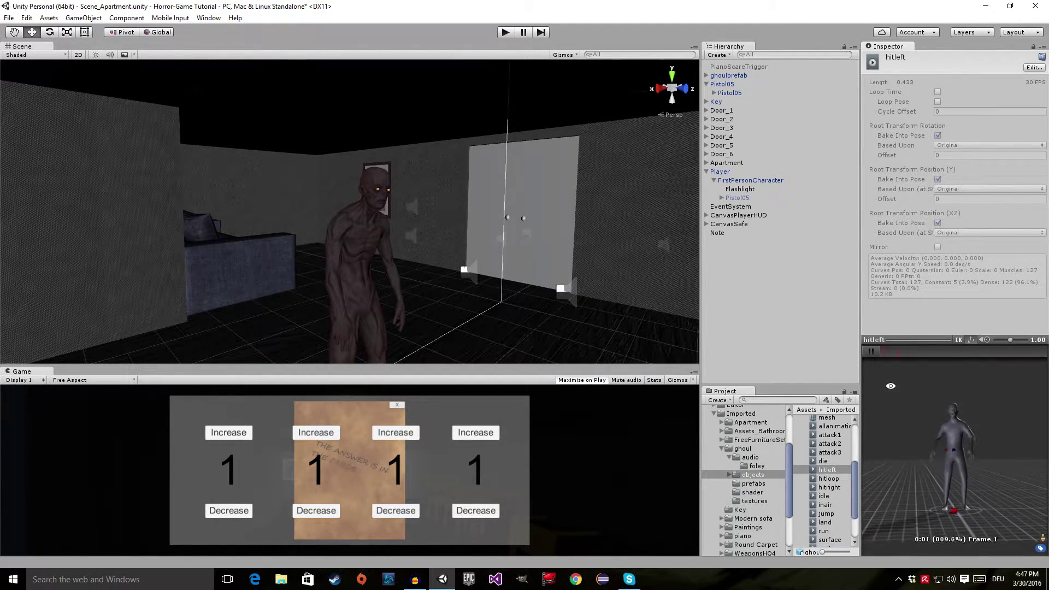
pyautogui.click(871, 352)
pyautogui.moveTo(907, 402); pyautogui.dragTo(924, 401)
pyautogui.click(872, 352)
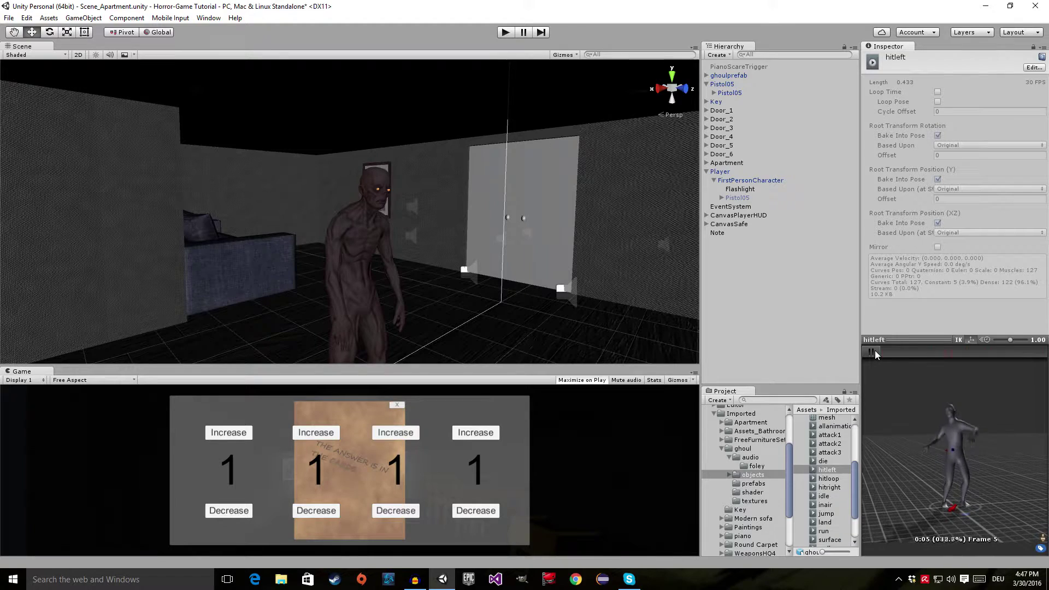
pyautogui.click(874, 352)
# Play the jump clip, viewing it from above and the front.
pyautogui.scroll(-3, 771, 470)
pyautogui.scroll(-3, 830, 484)
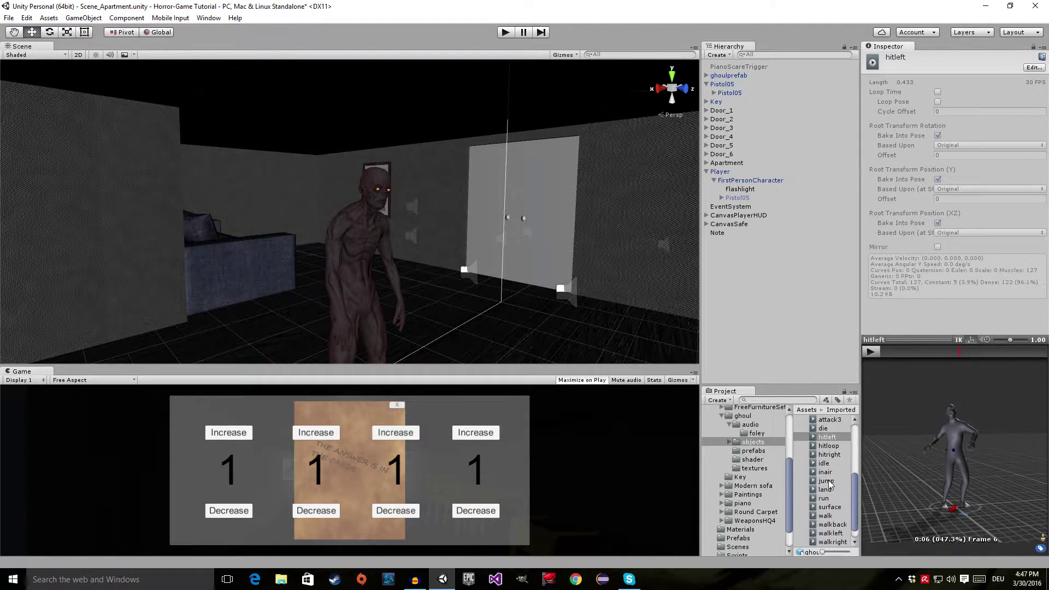
pyautogui.click(827, 481)
pyautogui.click(872, 351)
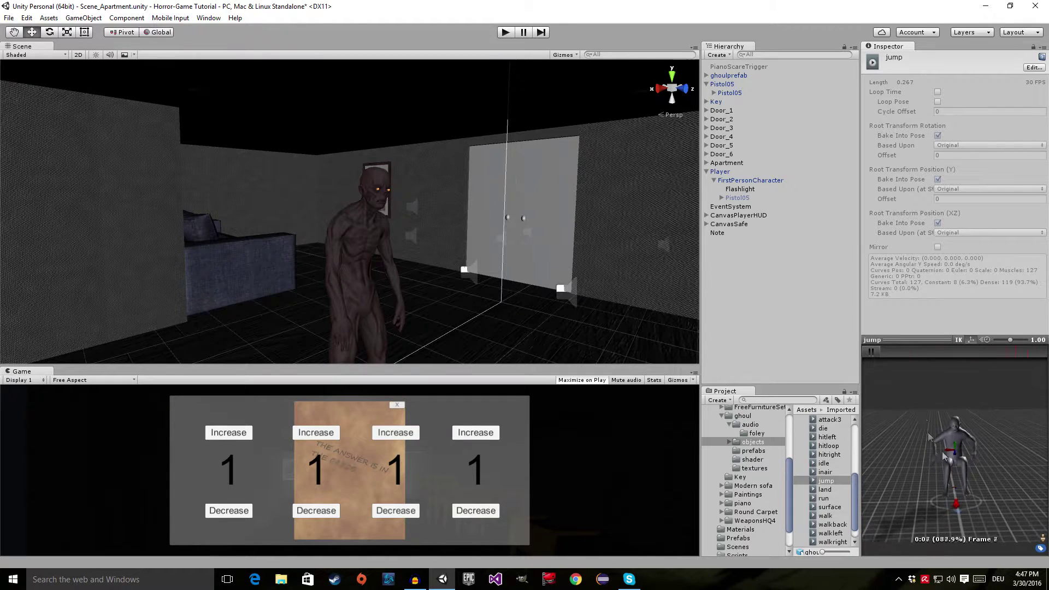
pyautogui.moveTo(1003, 394); pyautogui.dragTo(1003, 442)
pyautogui.moveTo(937, 426); pyautogui.dragTo(903, 407)
pyautogui.click(871, 351)
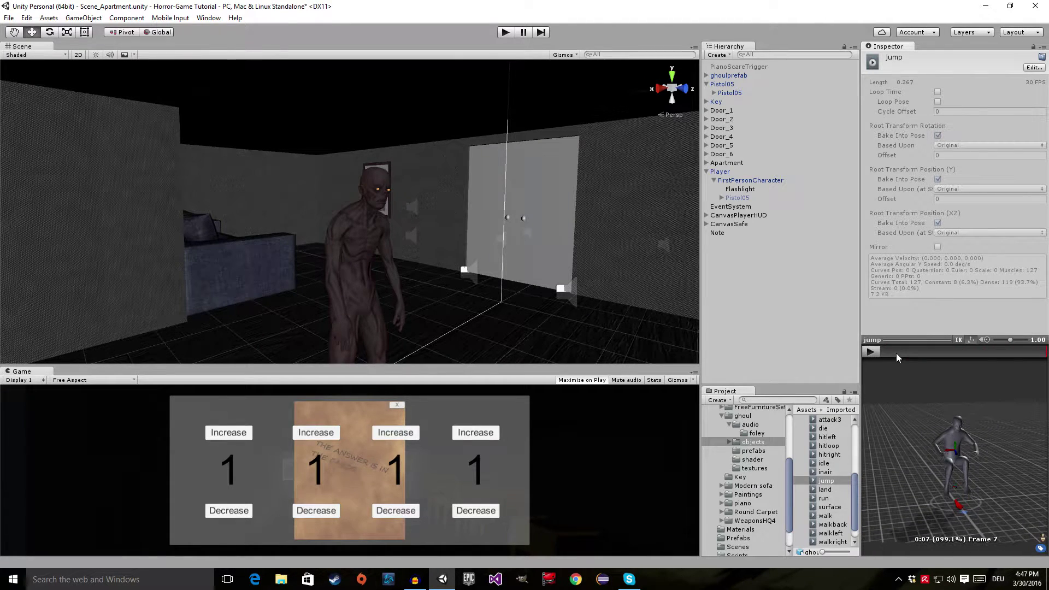
# Play the run clip in the preview and view it from the front.
pyautogui.click(824, 498)
pyautogui.moveTo(968, 458); pyautogui.dragTo(898, 411)
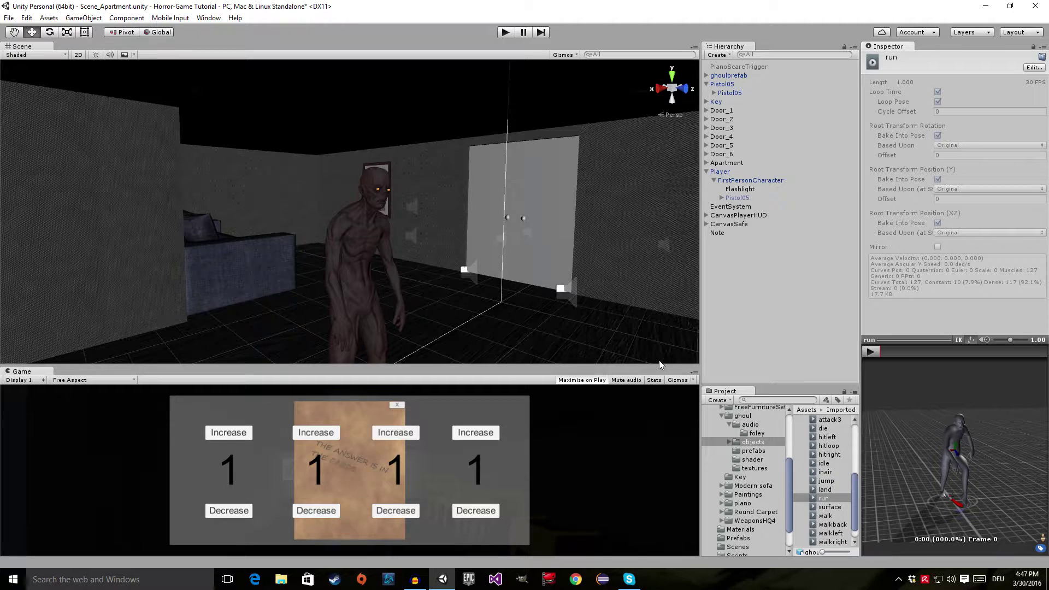
pyautogui.keyDown('alt'); pyautogui.moveTo(463, 254); pyautogui.dragTo(564, 307); pyautogui.keyUp('alt')
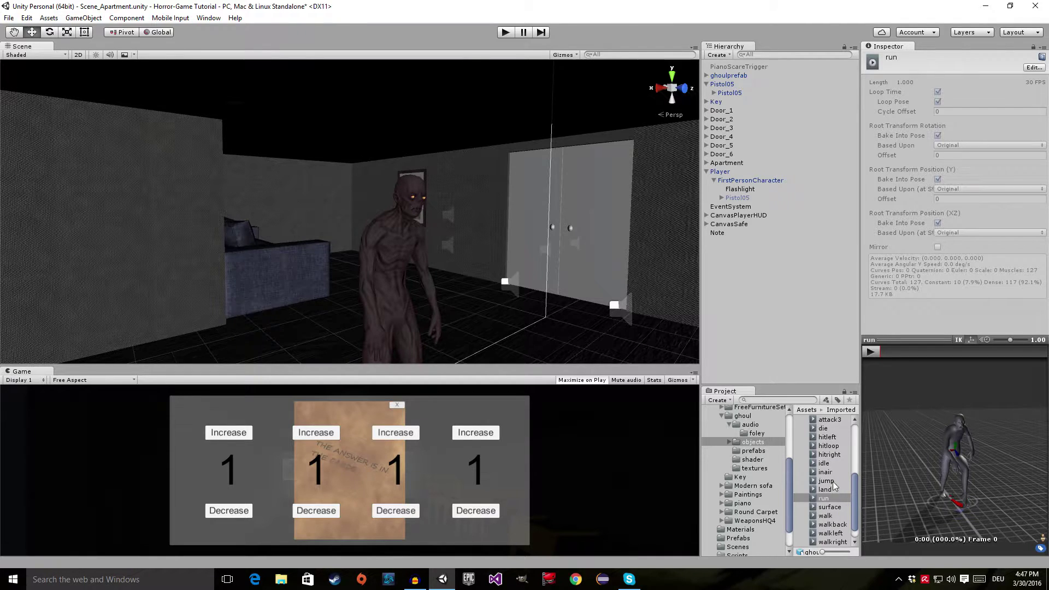
pyautogui.moveTo(862, 504); pyautogui.dragTo(874, 505)
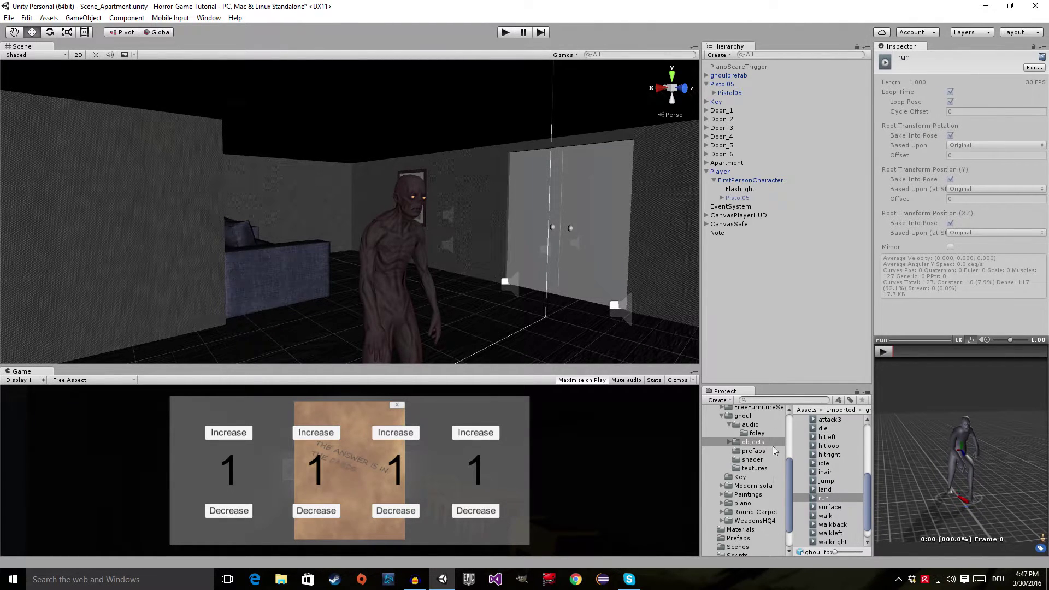
pyautogui.click(883, 352)
pyautogui.moveTo(904, 442); pyautogui.dragTo(940, 426, button='right')
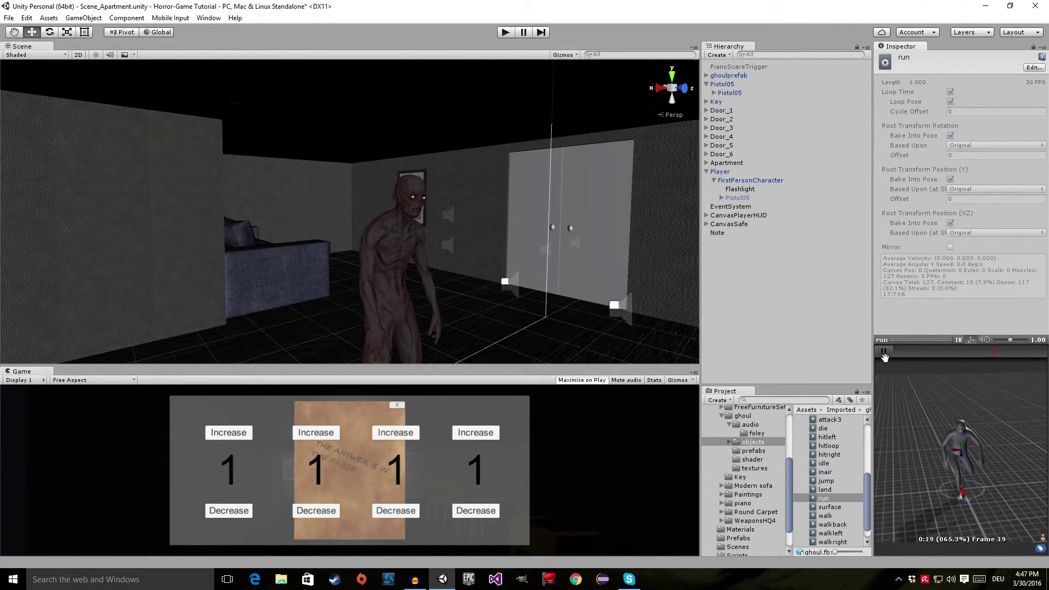
pyautogui.click(883, 352)
pyautogui.keyDown('alt'); pyautogui.moveTo(481, 250); pyautogui.dragTo(623, 262); pyautogui.keyUp('alt')
# Select ghoulprefab in the Hierarchy and expand it to show hip and mesh.
pyautogui.click(706, 76)
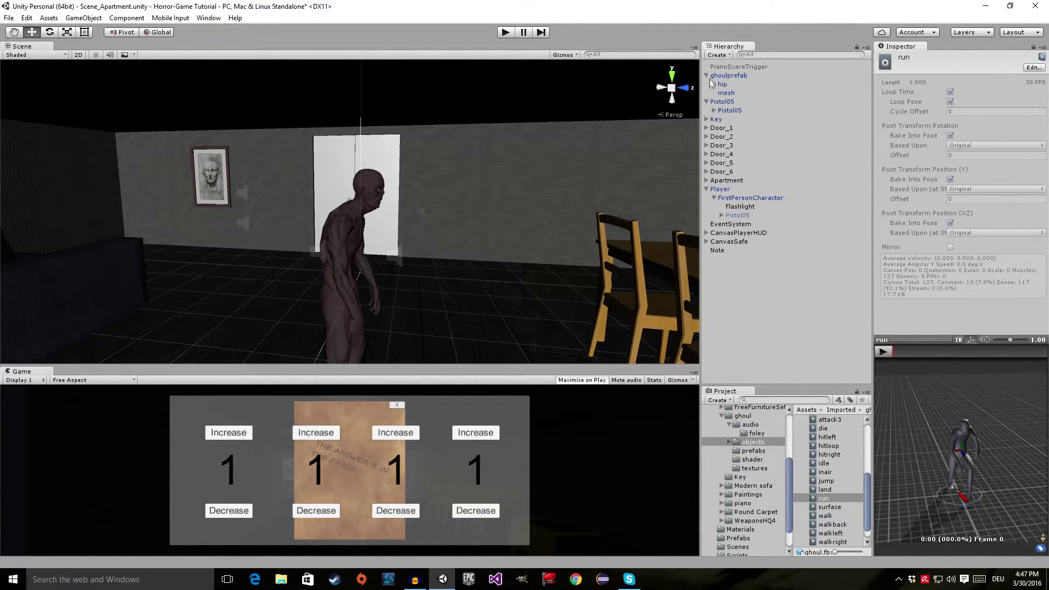
pyautogui.click(707, 75)
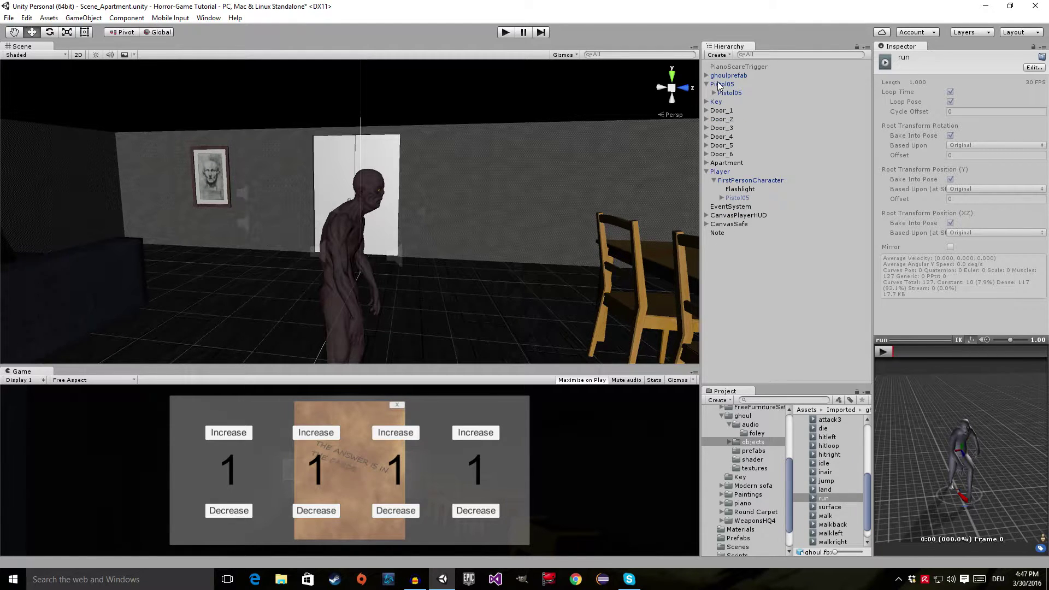
pyautogui.click(717, 76)
pyautogui.click(706, 76)
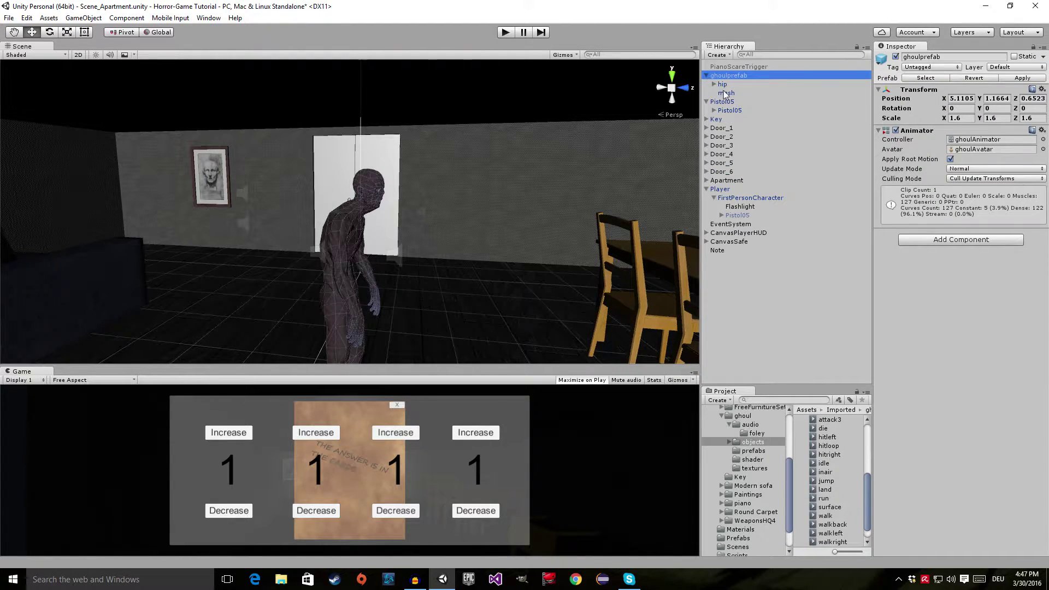
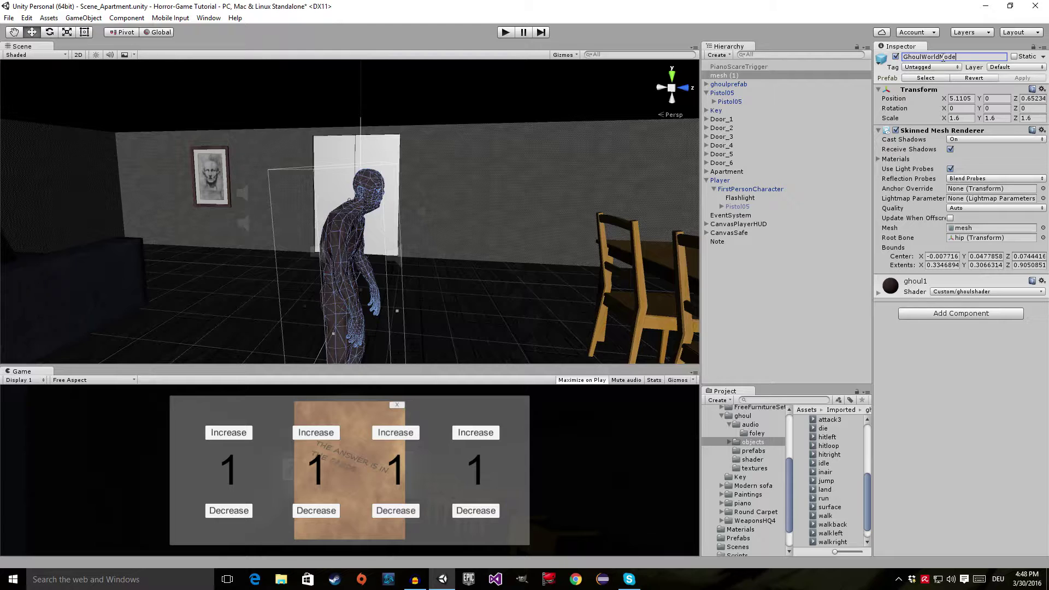
# Confirm the GhoulWorldModel name, slide it along X, then delete it.
pyautogui.press('Return')
pyautogui.click(726, 84)
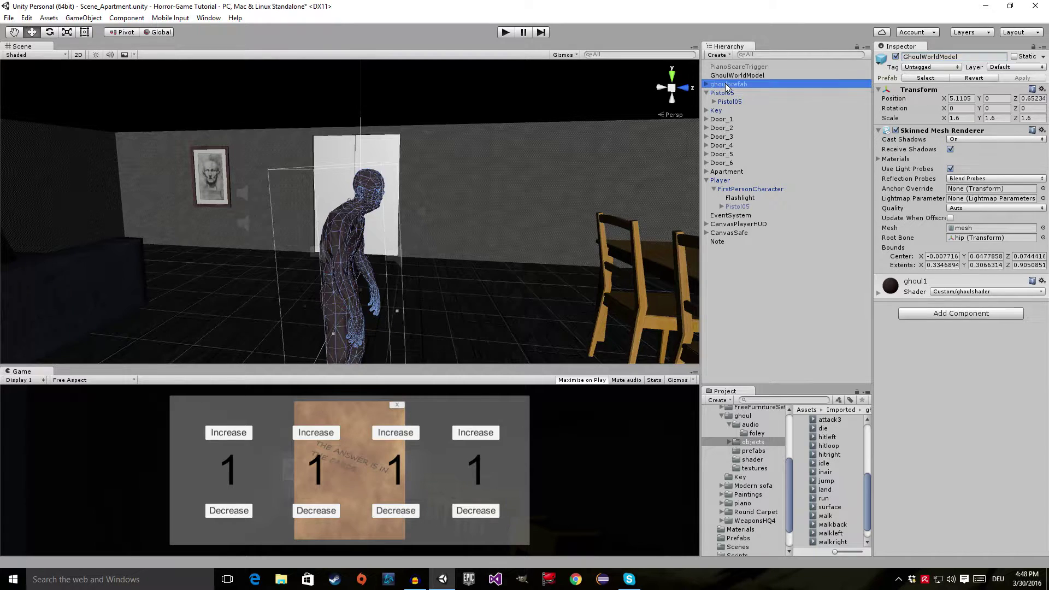
pyautogui.click(730, 77)
pyautogui.moveTo(491, 225); pyautogui.dragTo(348, 299, button='right')
pyautogui.press('d')
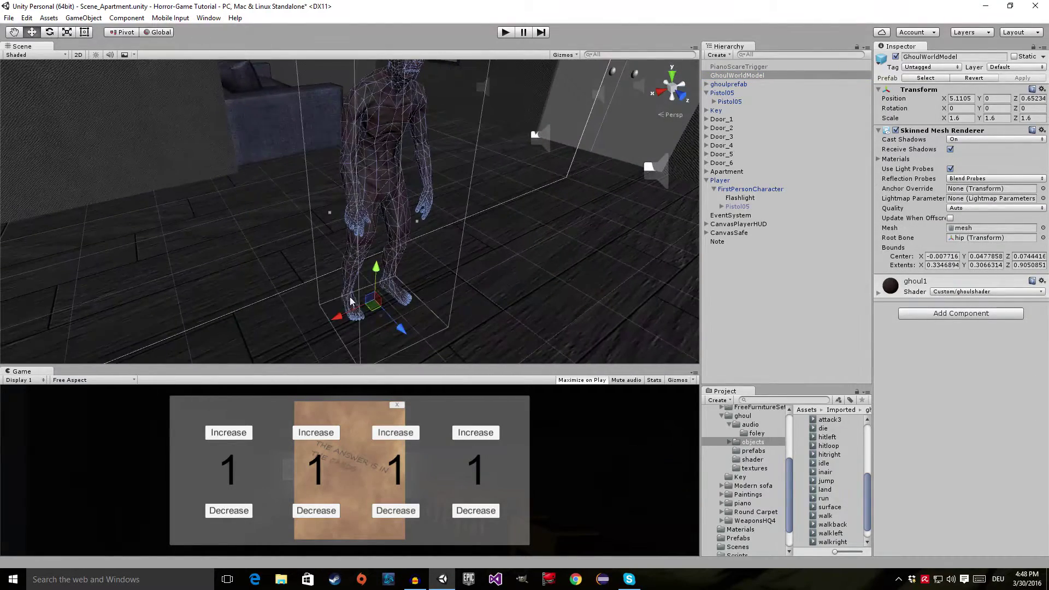
pyautogui.moveTo(339, 320); pyautogui.dragTo(485, 277)
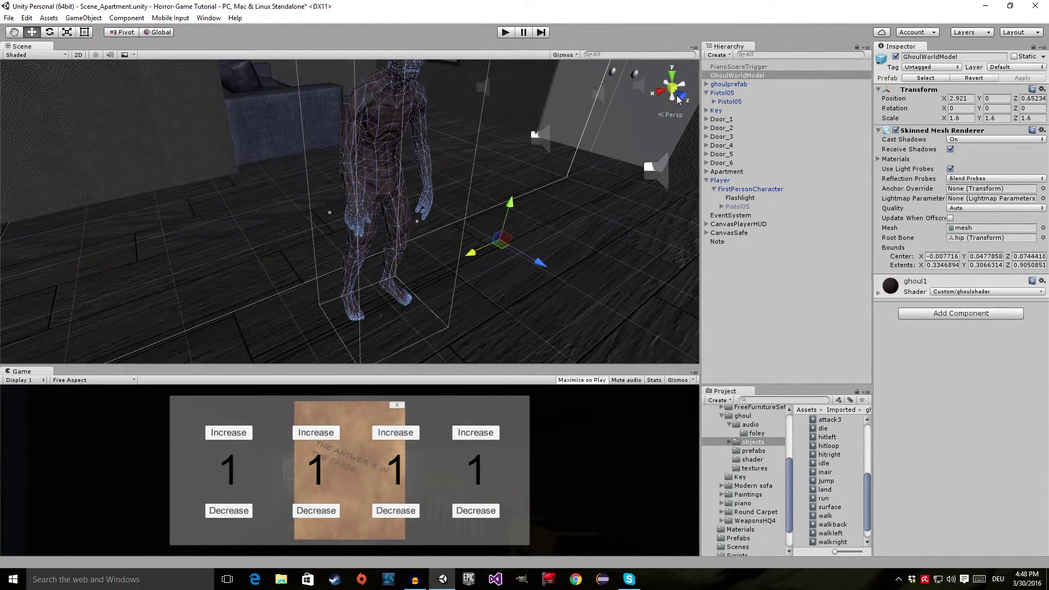
pyautogui.press('Delete')
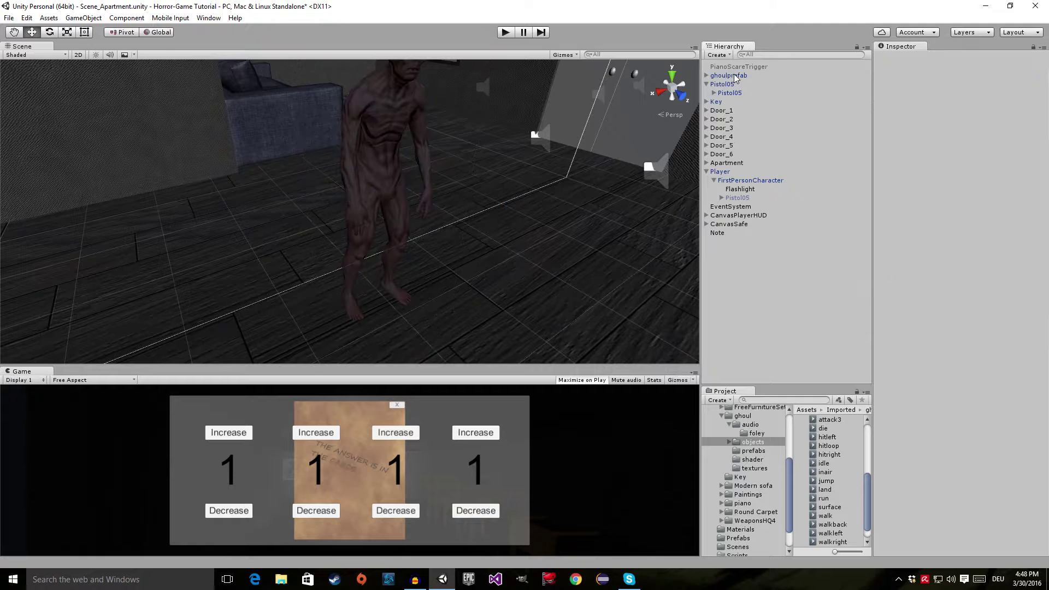
# Duplicate ghoulprefab and begin renaming the copy to GhoulWorldModel.
pyautogui.click(735, 76)
pyautogui.press('f')
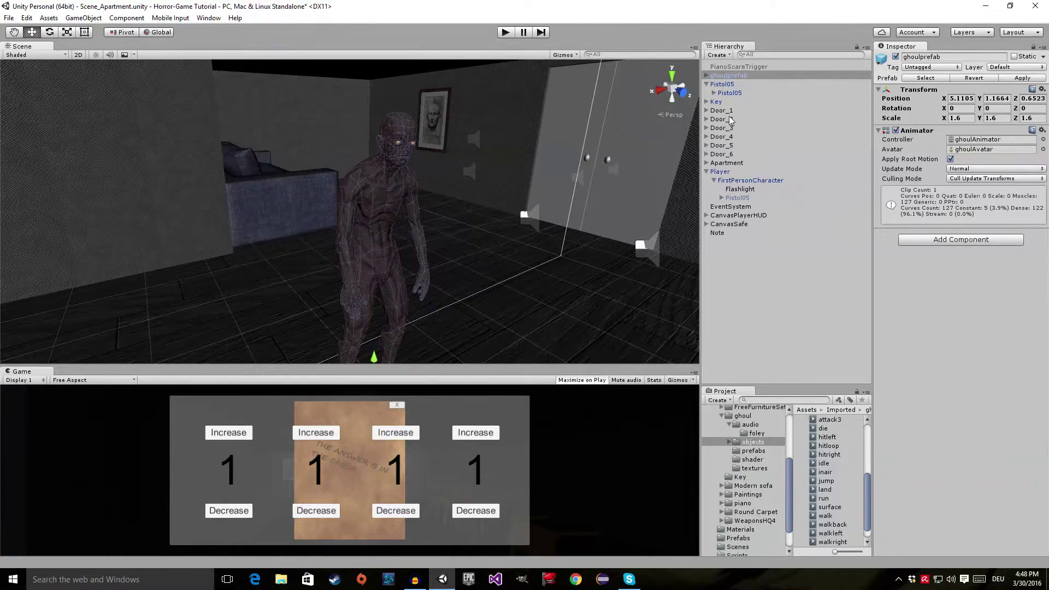
pyautogui.click(738, 76)
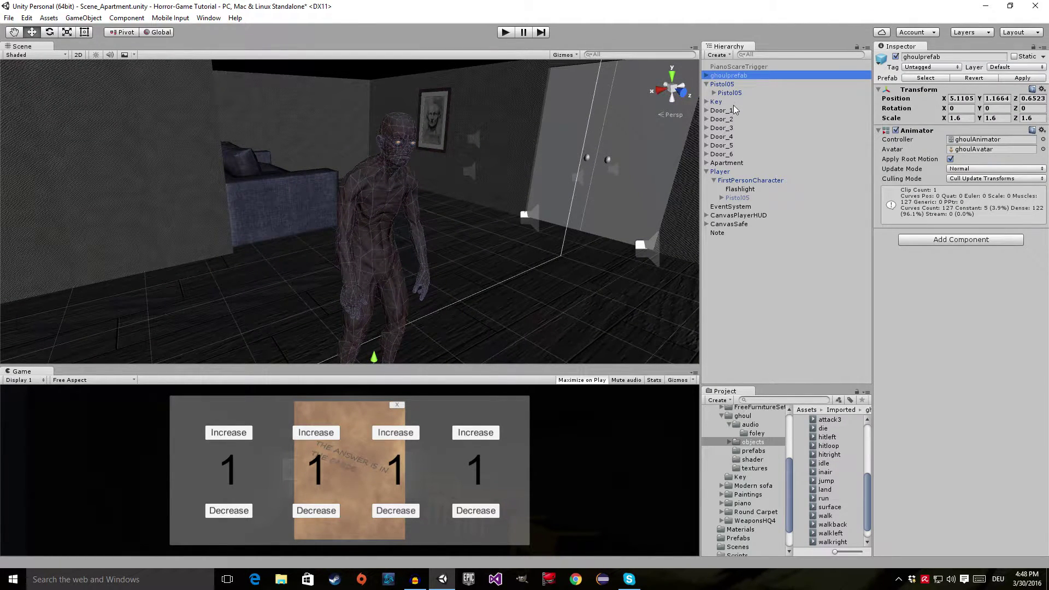
pyautogui.hotkey('ctrl', 'd')
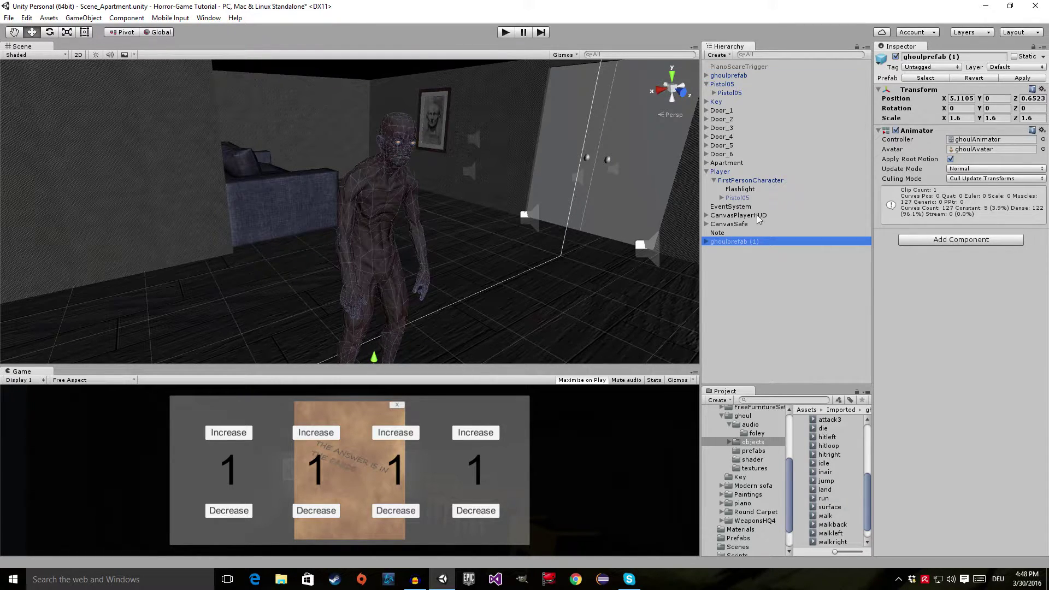
pyautogui.click(967, 57)
pyautogui.write('GhoulWorldModel')
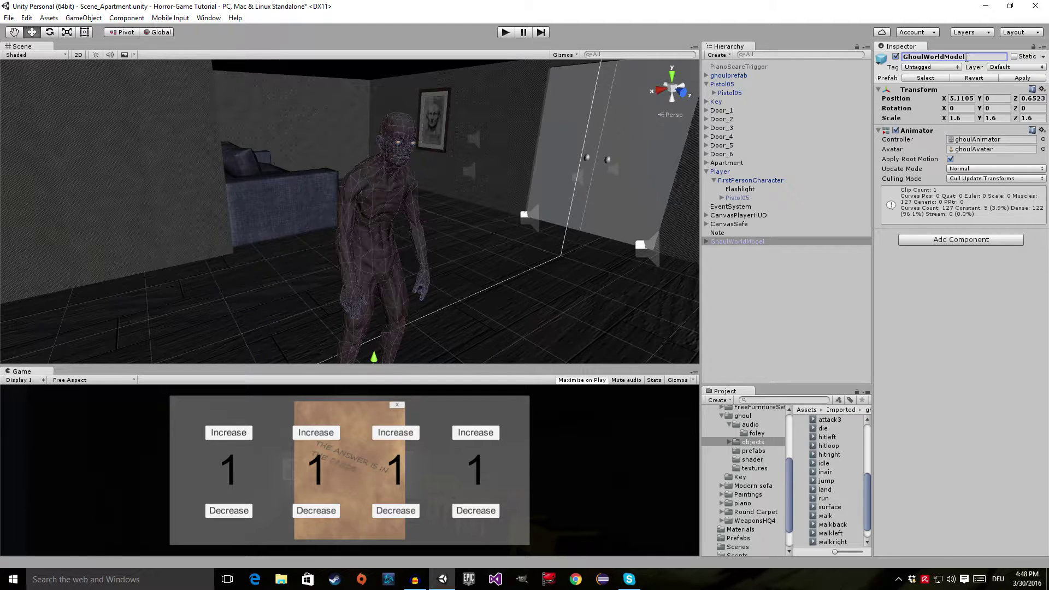
# Remove GhoulWorldModel's Animator and place it beside the original ghoul at X 3.391, Z 0.6523.
pyautogui.rightClick(921, 131)
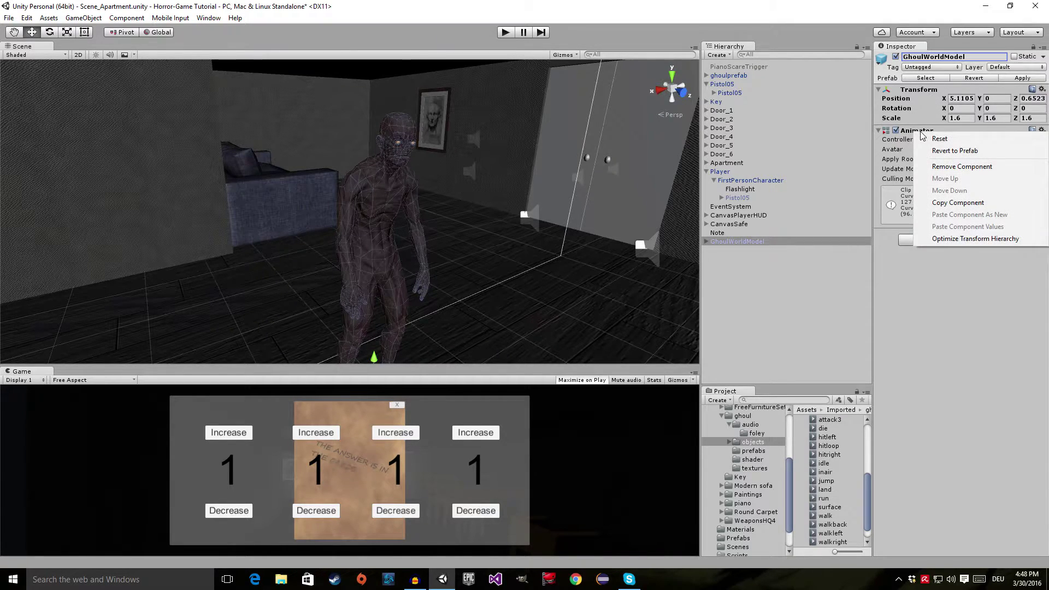
pyautogui.click(936, 167)
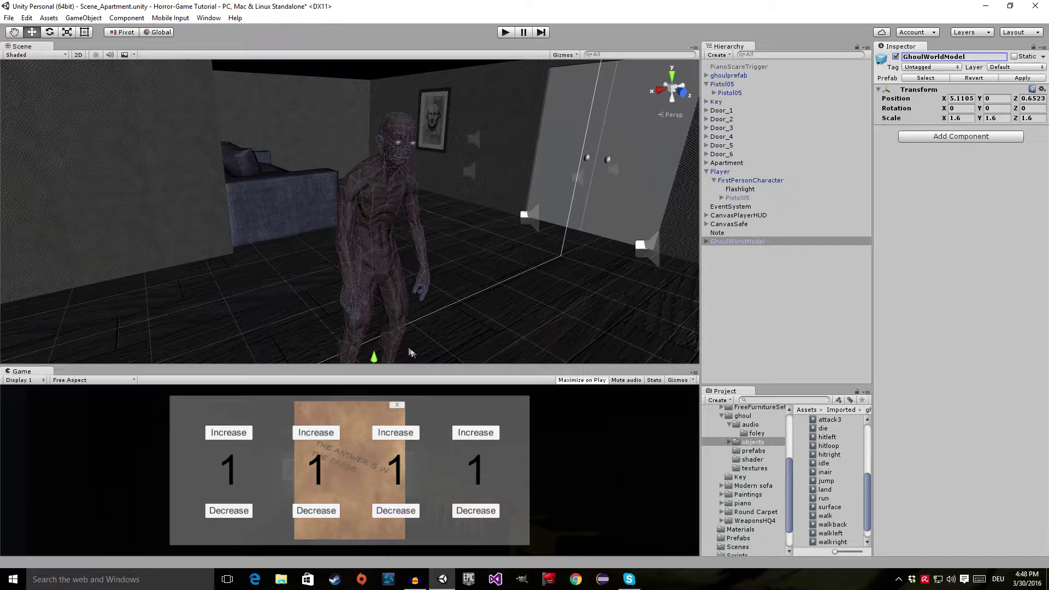
pyautogui.scroll(-3, 411, 353)
pyautogui.moveTo(471, 291); pyautogui.dragTo(440, 323, button='right')
pyautogui.moveTo(375, 307); pyautogui.dragTo(488, 303)
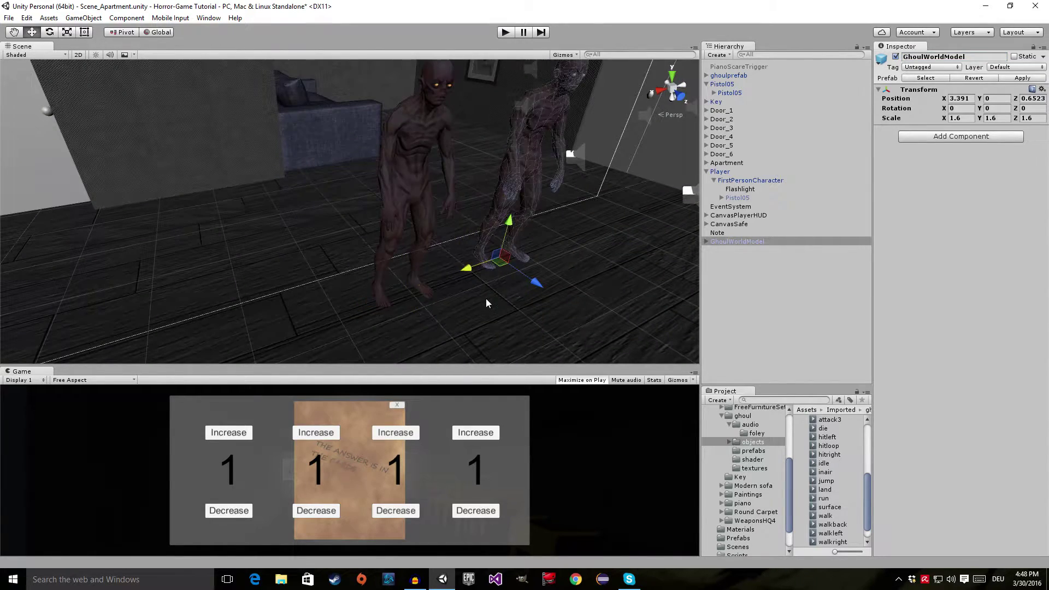
pyautogui.moveTo(487, 303); pyautogui.dragTo(481, 261, button='right')
# Run the scene in play mode, then stop it.
pyautogui.click(505, 32)
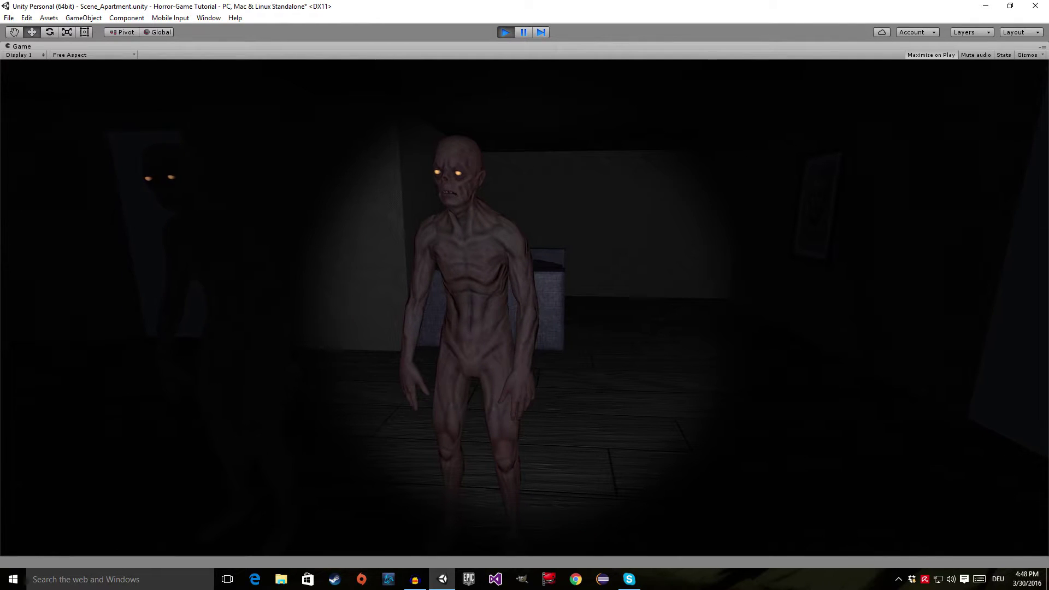
pyautogui.hotkey('ctrl', 'p')
pyautogui.keyDown('alt'); pyautogui.moveTo(525, 298); pyautogui.dragTo(501, 290); pyautogui.keyUp('alt')
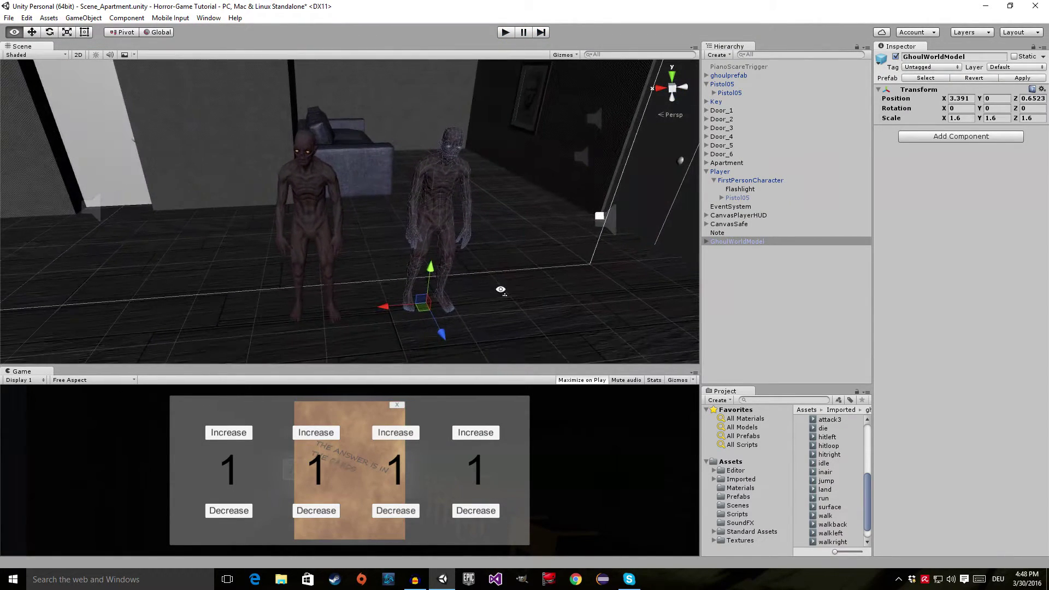
# Rename ghoulprefab to Enemy_Ghoul and drag it into Assets/Prefabs as a prefab.
pyautogui.click(738, 496)
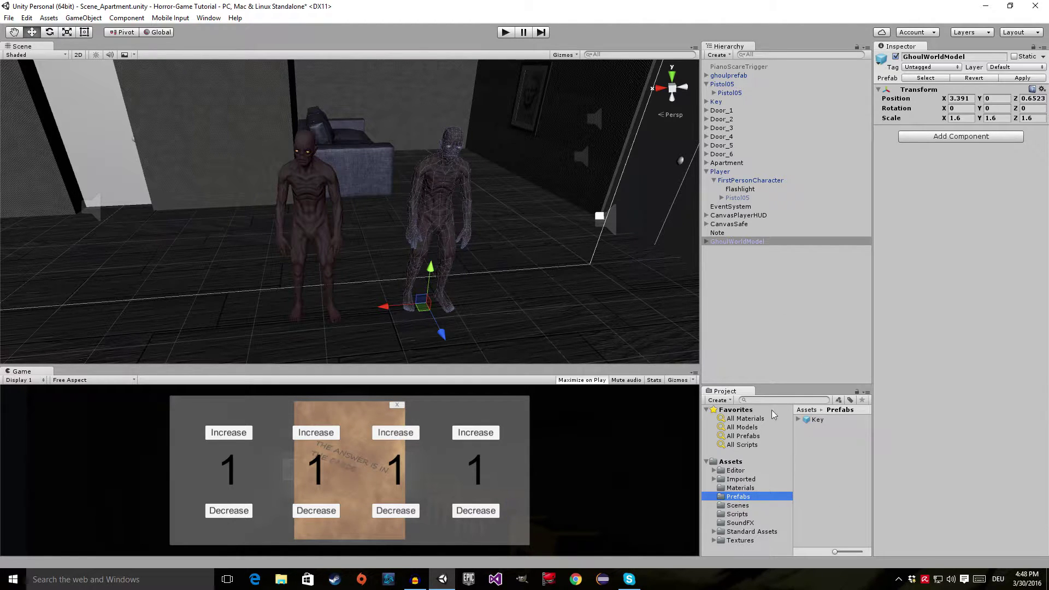
pyautogui.click(725, 75)
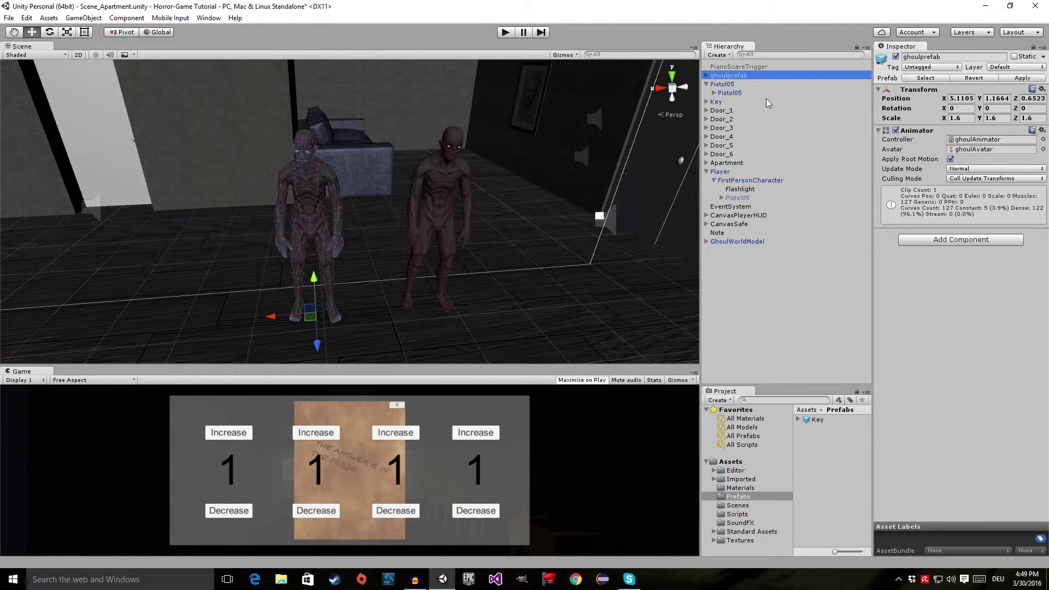
pyautogui.click(950, 57)
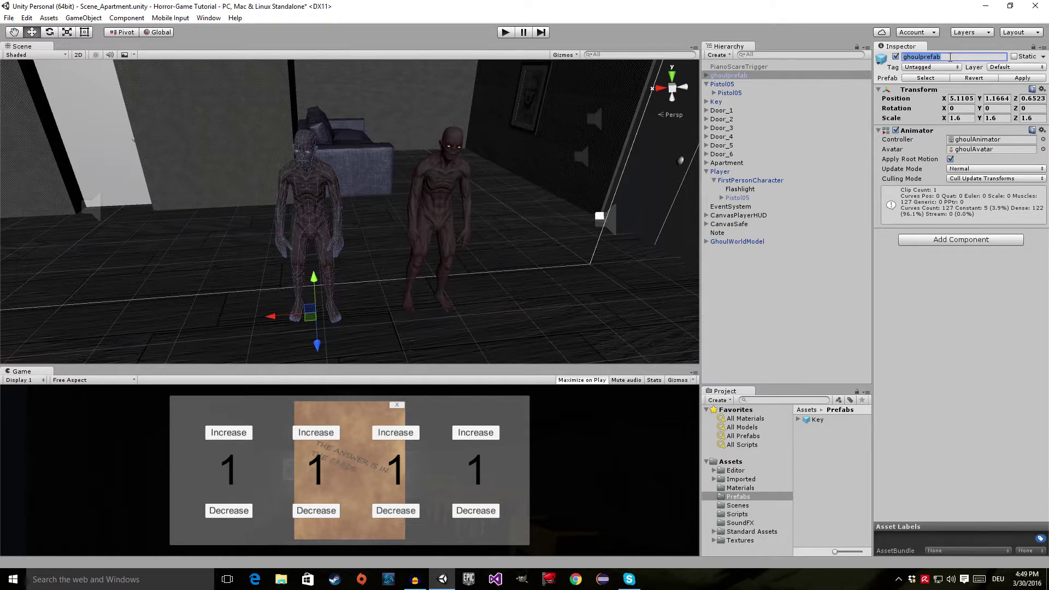
pyautogui.write('Enemy_Ghou')
pyautogui.press('Return')
pyautogui.moveTo(717, 79); pyautogui.dragTo(803, 474)
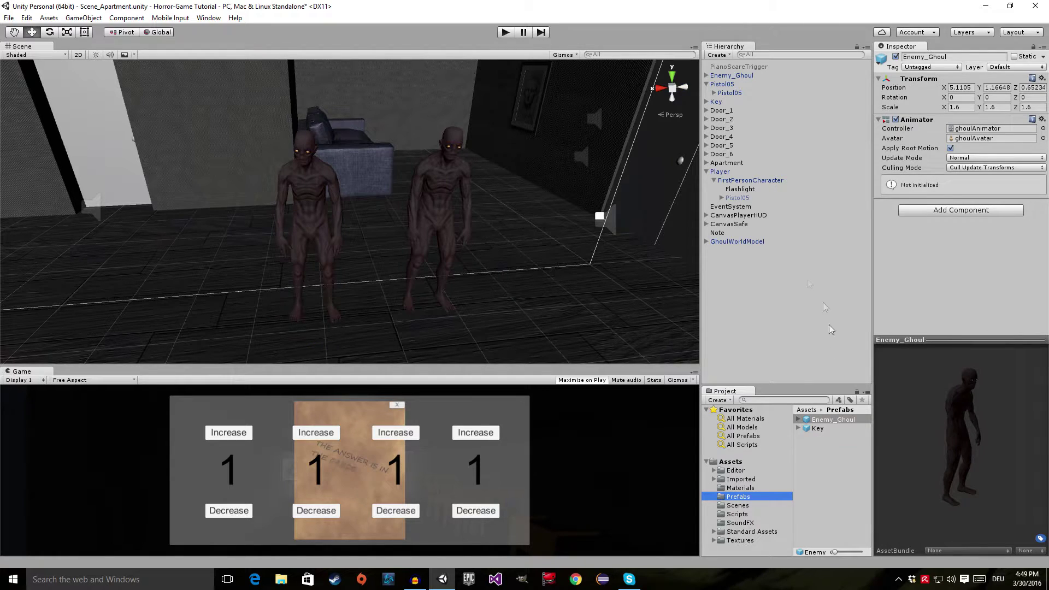
pyautogui.click(310, 206)
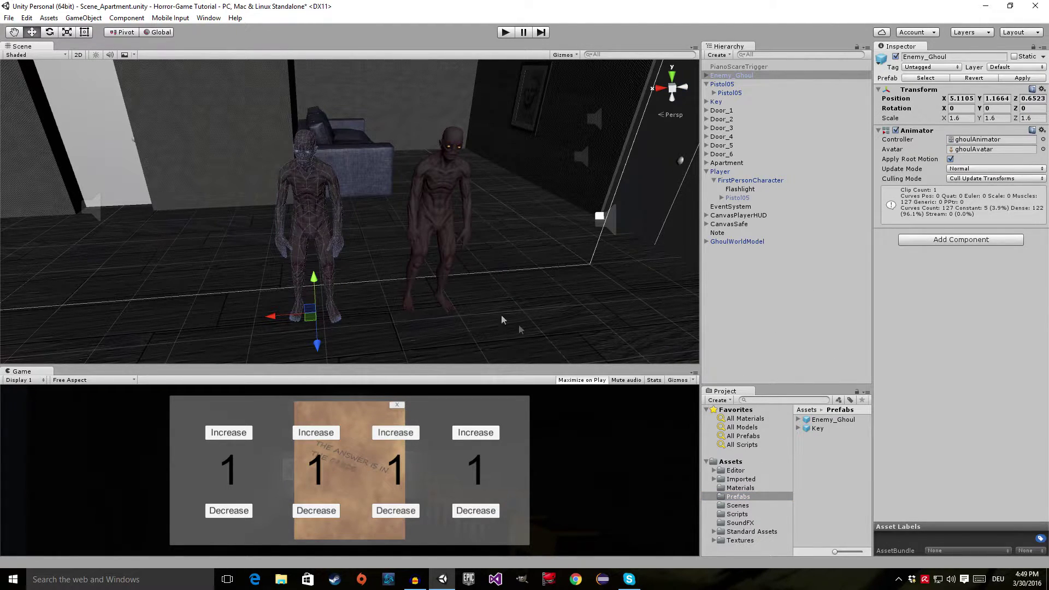
pyautogui.click(714, 479)
pyautogui.scroll(-2, 753, 509)
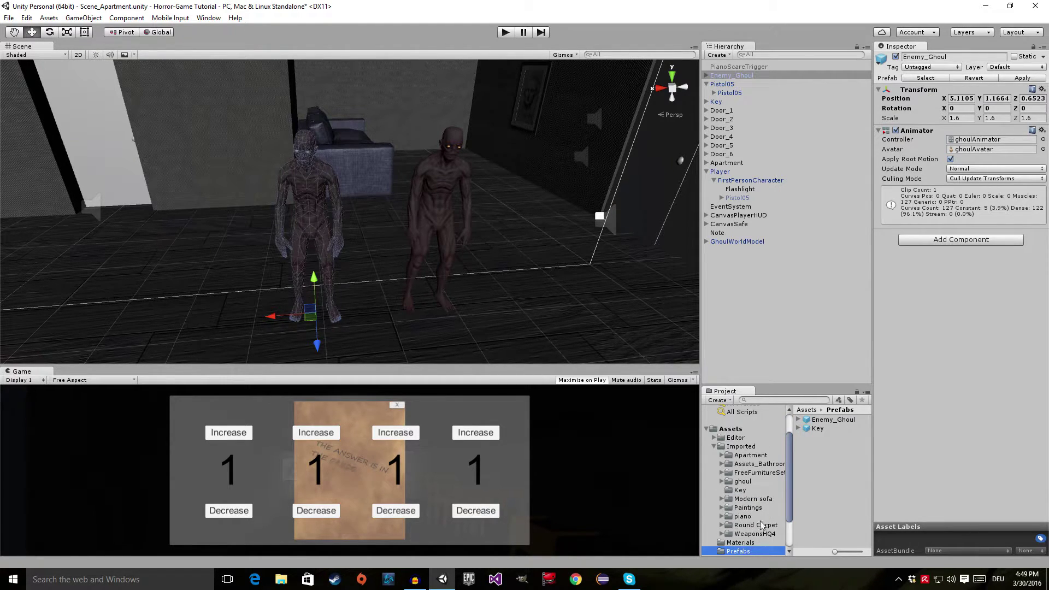
pyautogui.click(752, 482)
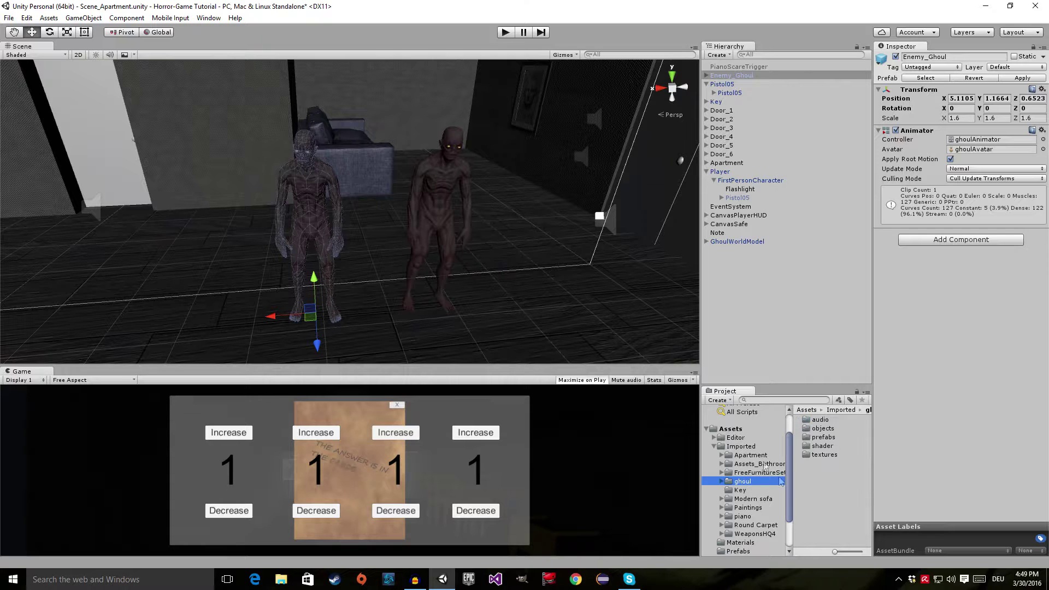
pyautogui.keyDown('alt'); pyautogui.moveTo(481, 294); pyautogui.dragTo(371, 225); pyautogui.keyUp('alt')
pyautogui.moveTo(372, 226); pyautogui.dragTo(425, 211, button='right')
pyautogui.press('w')
pyautogui.scroll(-5, 508, 218)
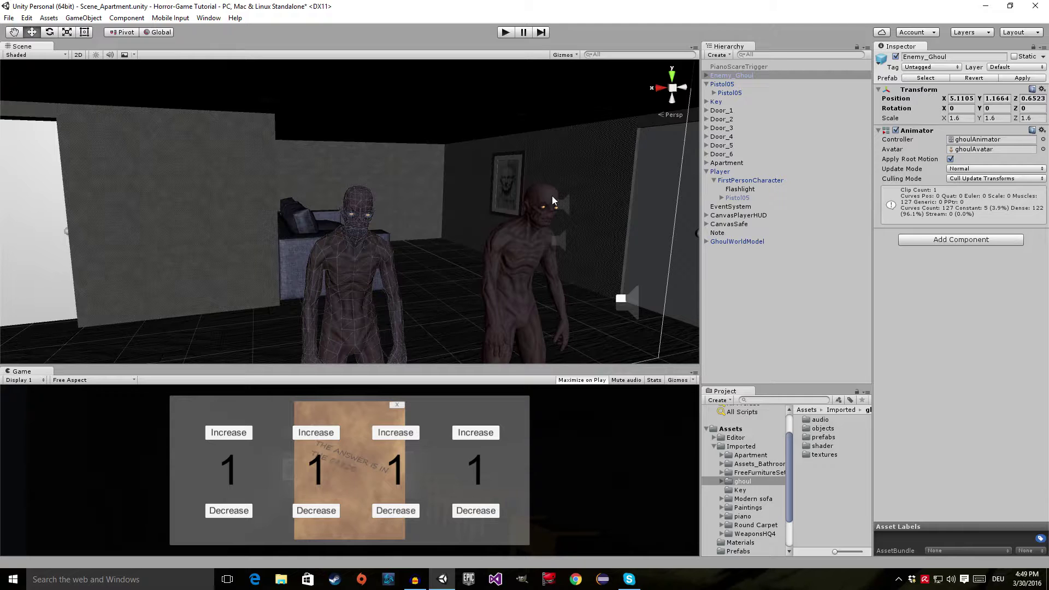
pyautogui.moveTo(552, 195); pyautogui.dragTo(537, 225, button='right')
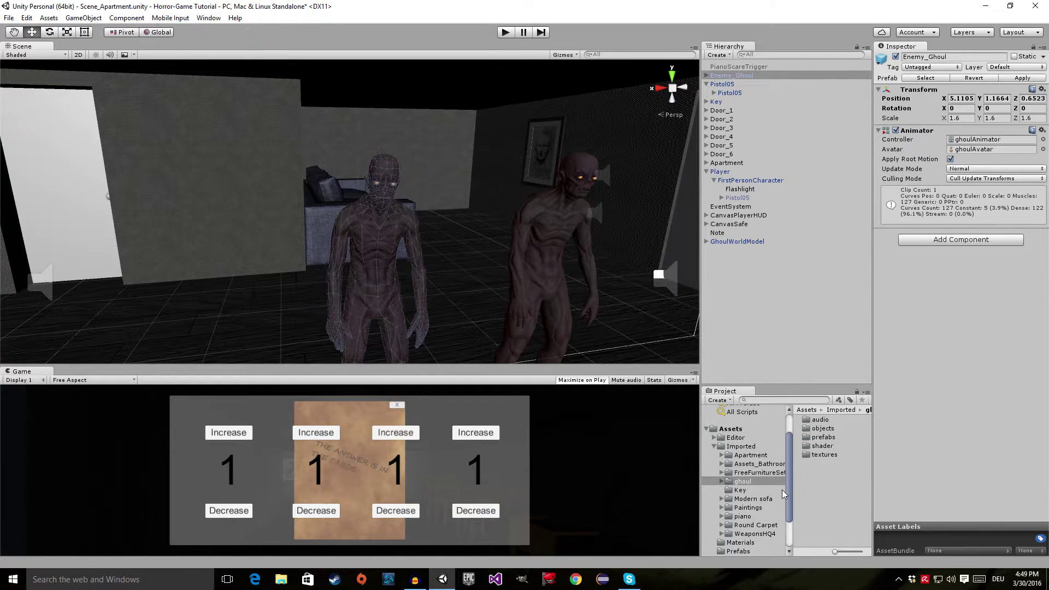
pyautogui.doubleClick(823, 437)
pyautogui.click(829, 420)
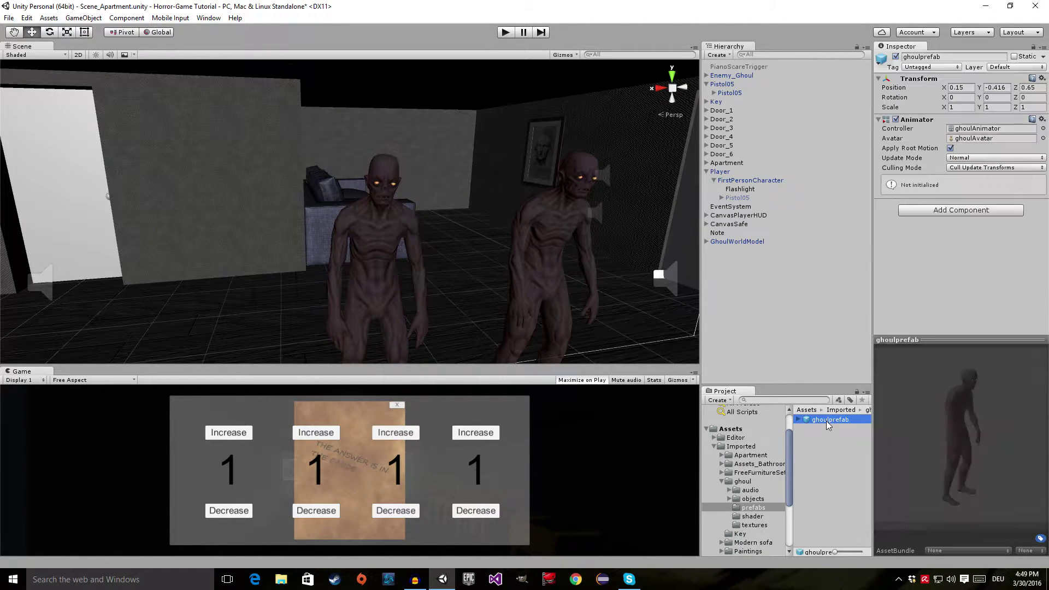
pyautogui.press('s')
pyautogui.moveTo(512, 242); pyautogui.dragTo(643, 311, button='right')
pyautogui.press('w')
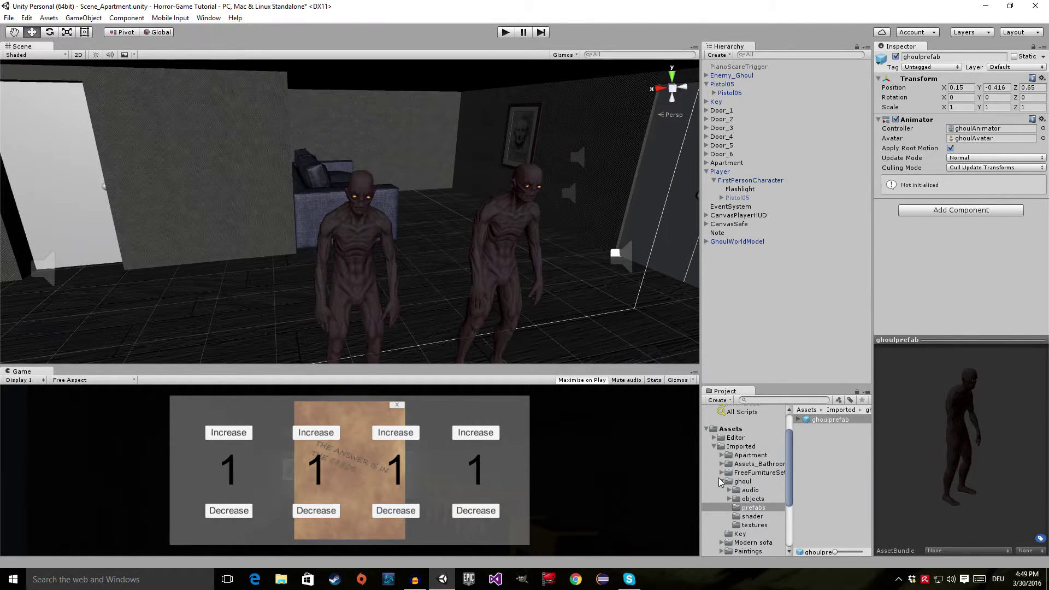
pyautogui.click(721, 481)
pyautogui.click(721, 447)
pyautogui.click(714, 447)
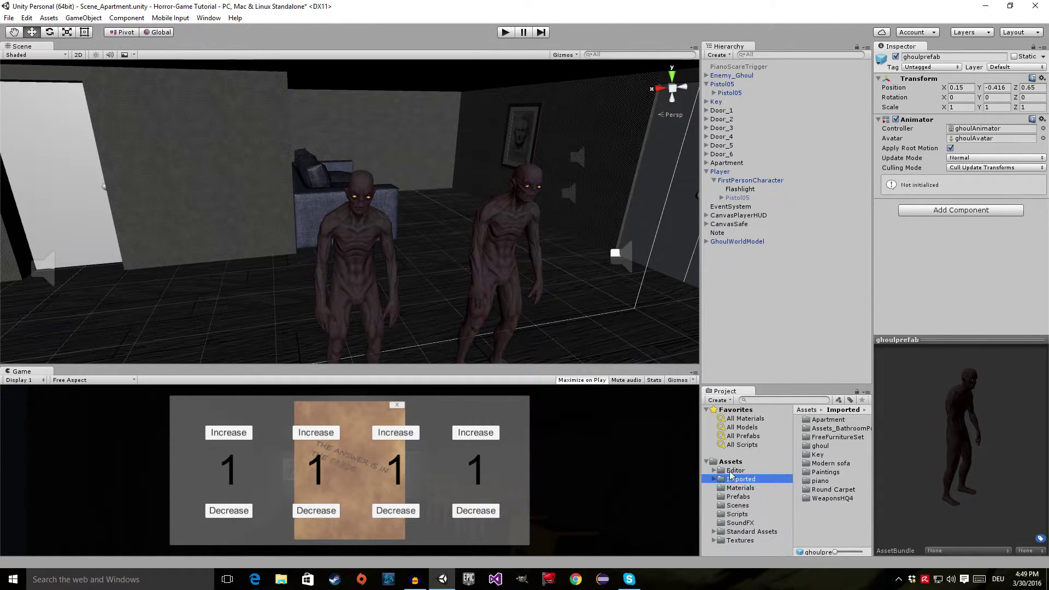
pyautogui.click(739, 505)
pyautogui.click(742, 496)
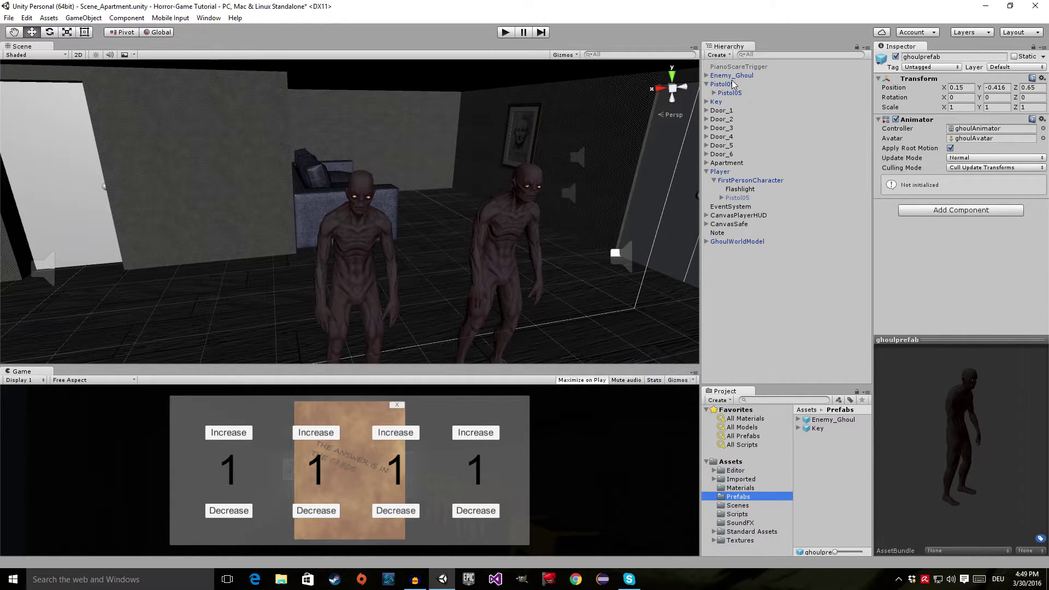
# Save GhoulWorldModel as a prefab and slide it along X to -6.763.
pyautogui.moveTo(732, 242); pyautogui.dragTo(838, 473)
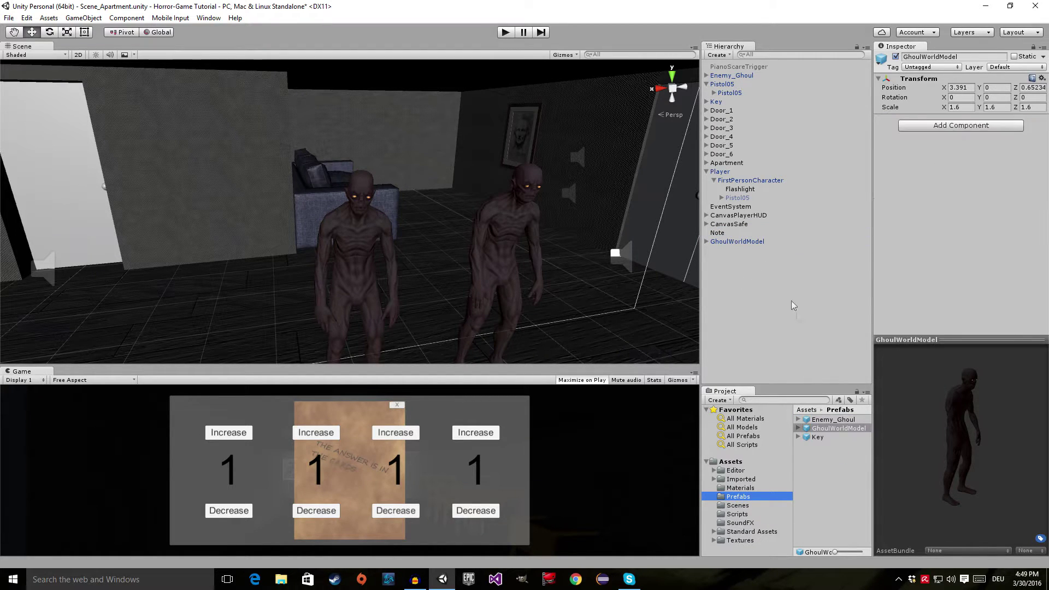
pyautogui.moveTo(590, 264); pyautogui.dragTo(492, 254, button='right')
pyautogui.click(466, 234)
pyautogui.click(461, 227)
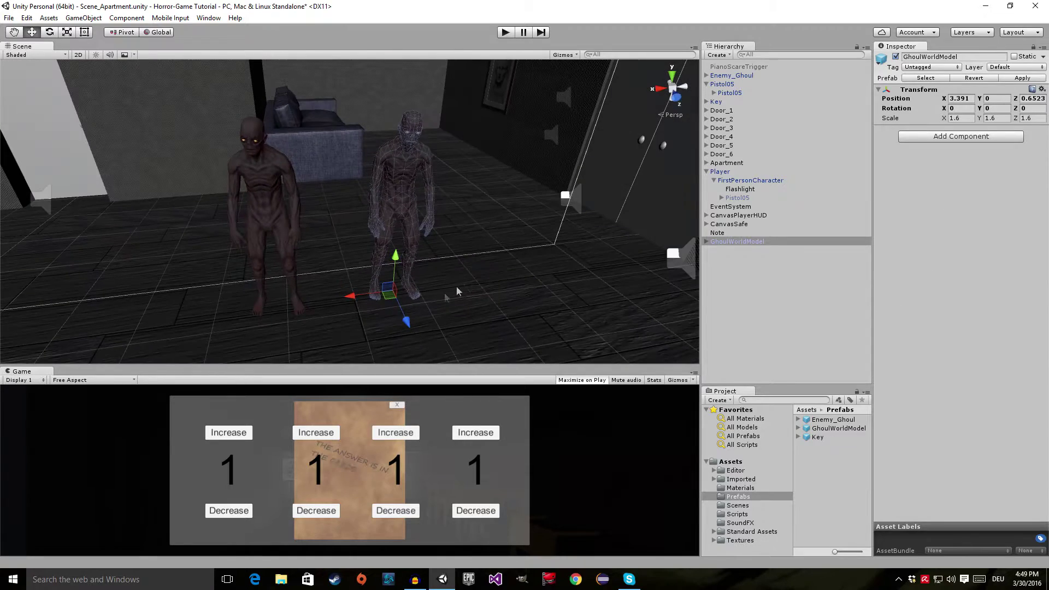
pyautogui.moveTo(384, 298); pyautogui.dragTo(640, 240)
pyautogui.moveTo(640, 239); pyautogui.dragTo(415, 270, button='right')
pyautogui.moveTo(268, 288); pyautogui.dragTo(600, 342)
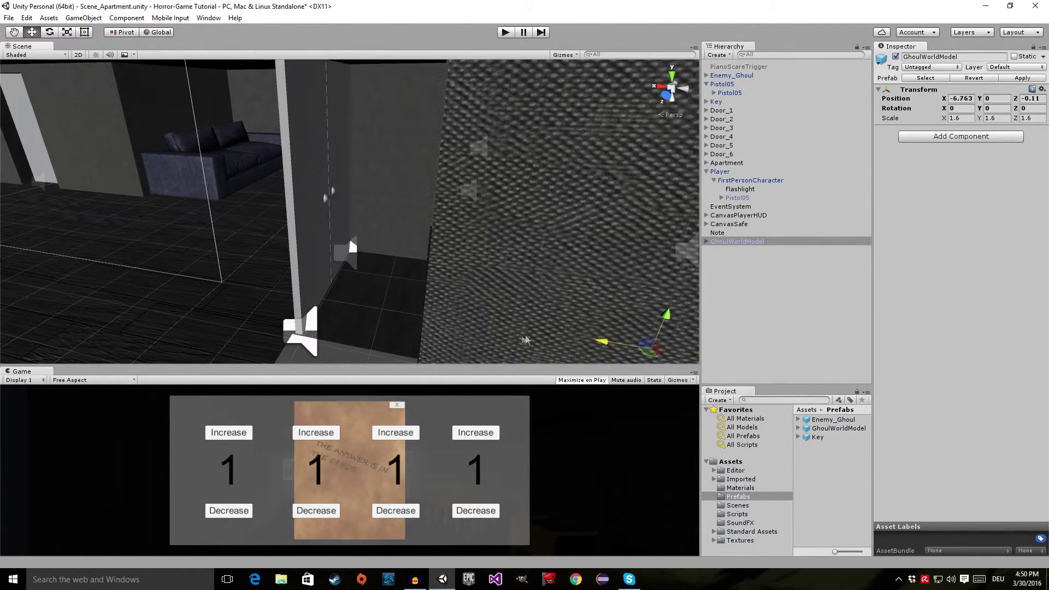
# Move GhoulWorldModel along Z to 5.646, into the bathroom beside the bathtub.
pyautogui.moveTo(600, 342); pyautogui.dragTo(828, 337, button='right')
pyautogui.moveTo(437, 322); pyautogui.dragTo(187, 332, button='right')
pyautogui.moveTo(187, 319); pyautogui.dragTo(493, 354)
pyautogui.moveTo(494, 354); pyautogui.dragTo(40, 322, button='right')
pyautogui.scroll(-2, 223, 278)
pyautogui.scroll(-2, 223, 278)
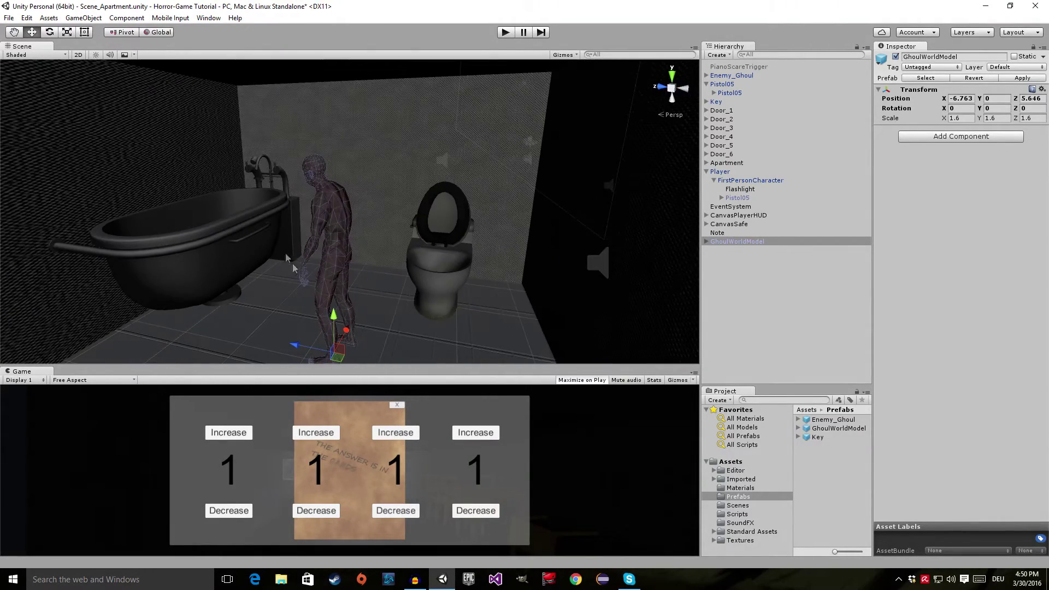
# Rotate GhoulWorldModel about 88° on X so it lies flat.
pyautogui.click(49, 33)
pyautogui.moveTo(365, 338); pyautogui.dragTo(207, 285)
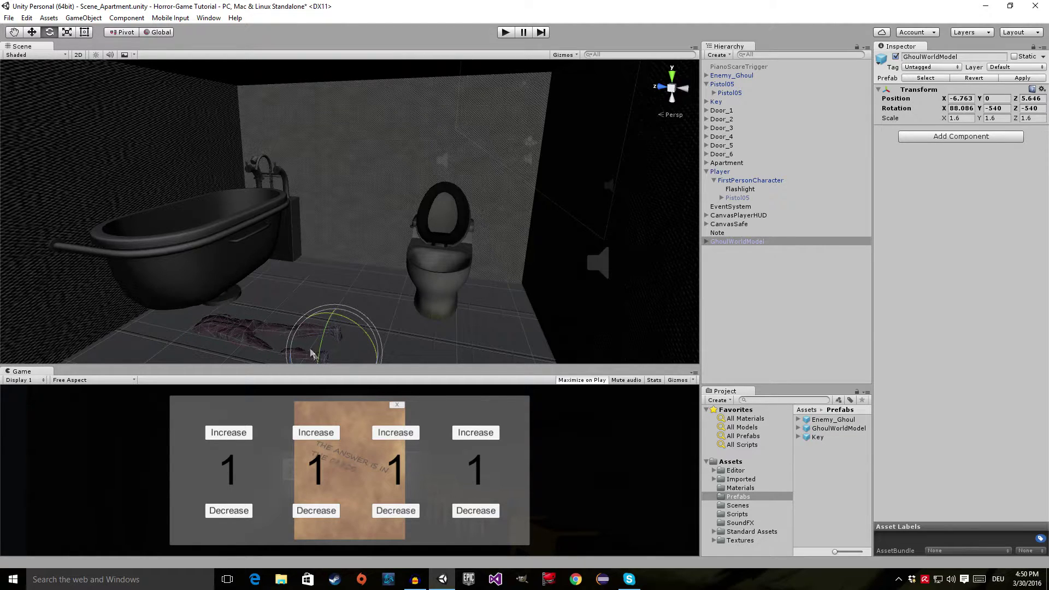
pyautogui.scroll(-3, 269, 291)
pyautogui.moveTo(339, 343); pyautogui.dragTo(206, 332)
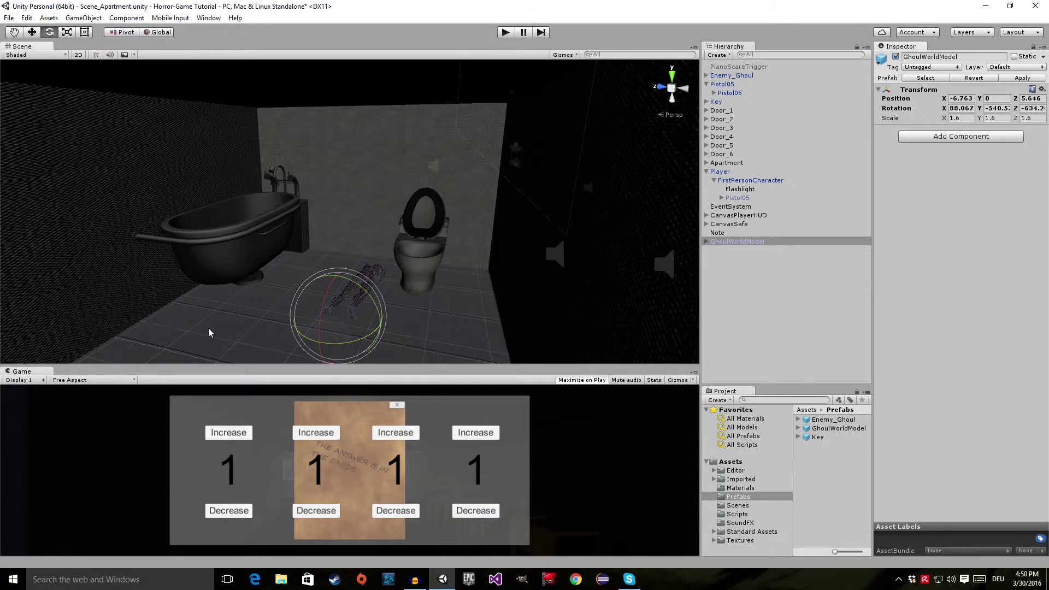
# Raise the lying ghoul and slide it into the bathtub, lined up along the tub.
pyautogui.click(31, 32)
pyautogui.moveTo(338, 351); pyautogui.dragTo(336, 281)
pyautogui.moveTo(336, 281); pyautogui.dragTo(408, 249, button='right')
pyautogui.press('w')
pyautogui.moveTo(438, 252); pyautogui.dragTo(225, 244)
pyautogui.moveTo(223, 244); pyautogui.dragTo(170, 203, button='right')
pyautogui.keyDown('alt'); pyautogui.moveTo(170, 203); pyautogui.dragTo(207, 350); pyautogui.keyUp('alt')
pyautogui.moveTo(207, 351); pyautogui.dragTo(216, 357, button='right')
pyautogui.moveTo(335, 299); pyautogui.dragTo(362, 302)
pyautogui.moveTo(330, 264); pyautogui.dragTo(324, 293)
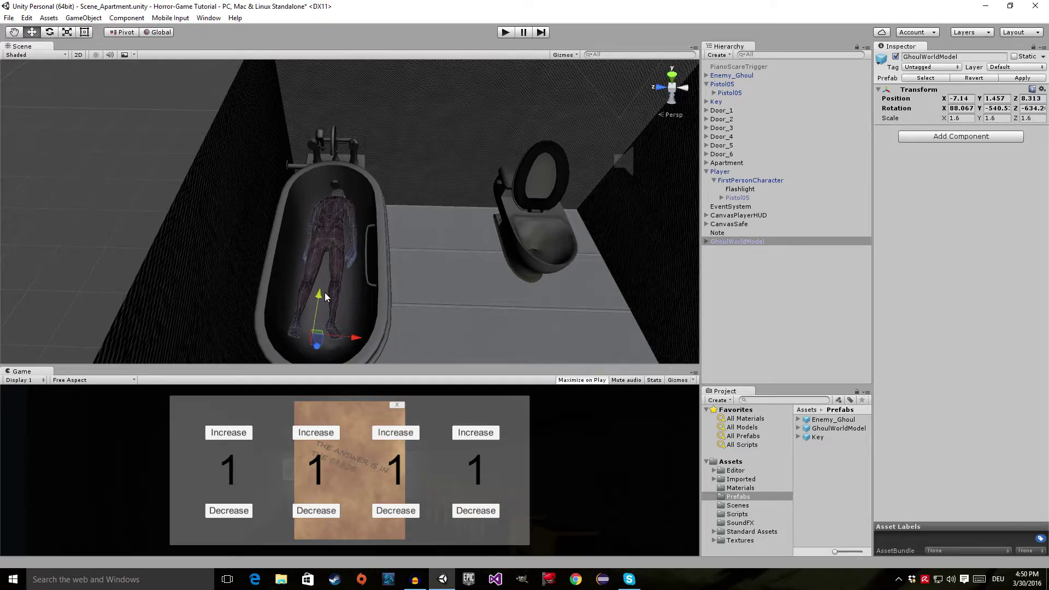
# Lift and tilt the ghoul to rest in the tub at Y 1.506, about 85.7° on X.
pyautogui.keyDown('alt'); pyautogui.moveTo(419, 274); pyautogui.dragTo(169, 279); pyautogui.keyUp('alt')
pyautogui.moveTo(170, 278); pyautogui.dragTo(279, 258, button='right')
pyautogui.press('s')
pyautogui.press('w')
pyautogui.keyDown('alt'); pyautogui.moveTo(279, 258); pyautogui.dragTo(456, 232); pyautogui.keyUp('alt')
pyautogui.press('w')
pyautogui.moveTo(457, 232); pyautogui.dragTo(454, 237, button='right')
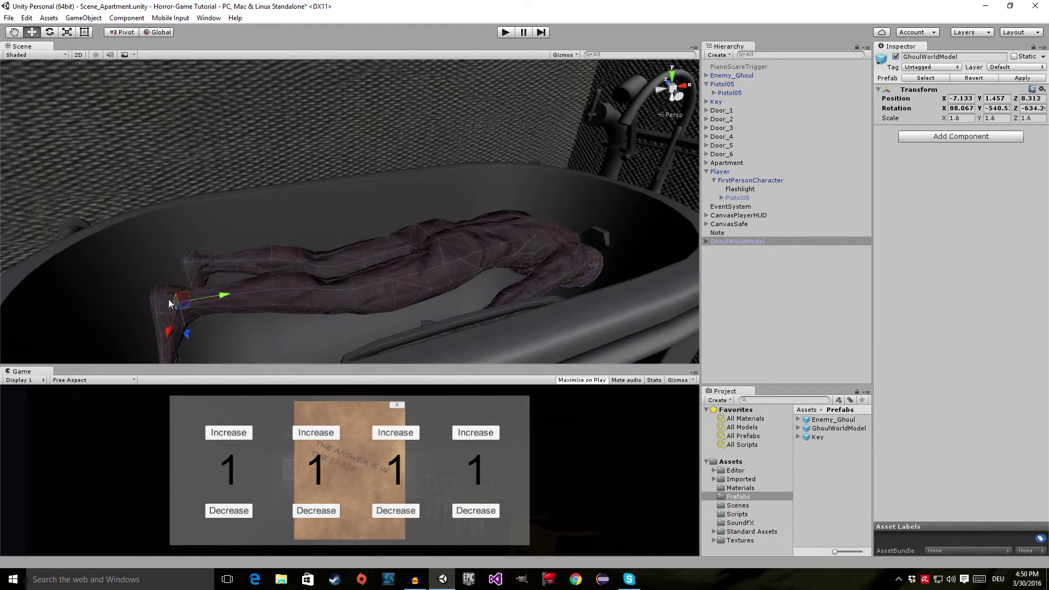
pyautogui.moveTo(187, 335); pyautogui.dragTo(187, 327)
pyautogui.press('e')
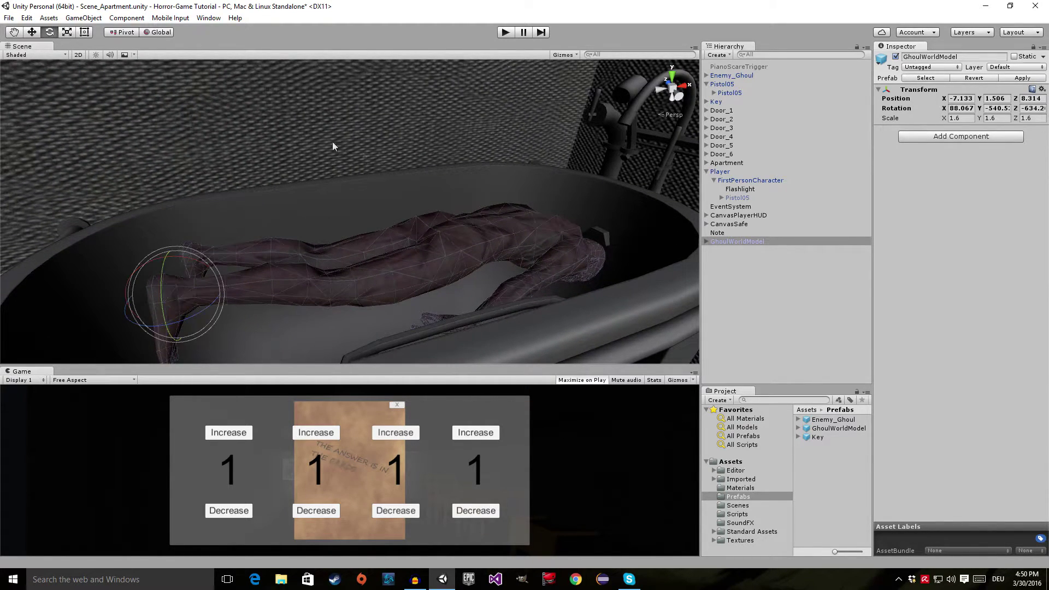
pyautogui.moveTo(178, 281); pyautogui.dragTo(184, 262)
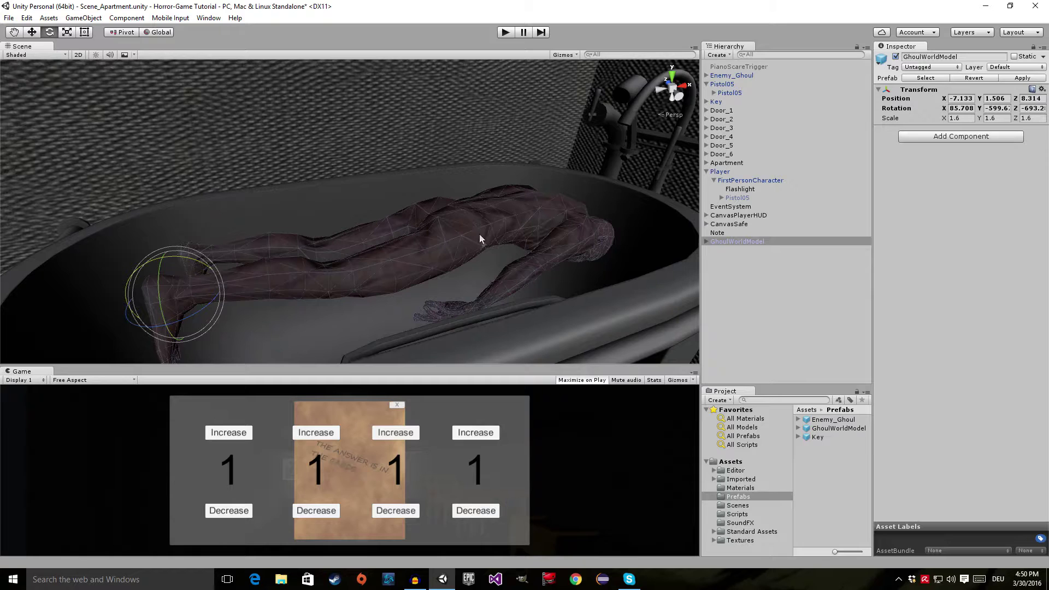
# Start importing the Environment standard assets package from the Assets folder's Import Package menu.
pyautogui.rightClick(737, 462)
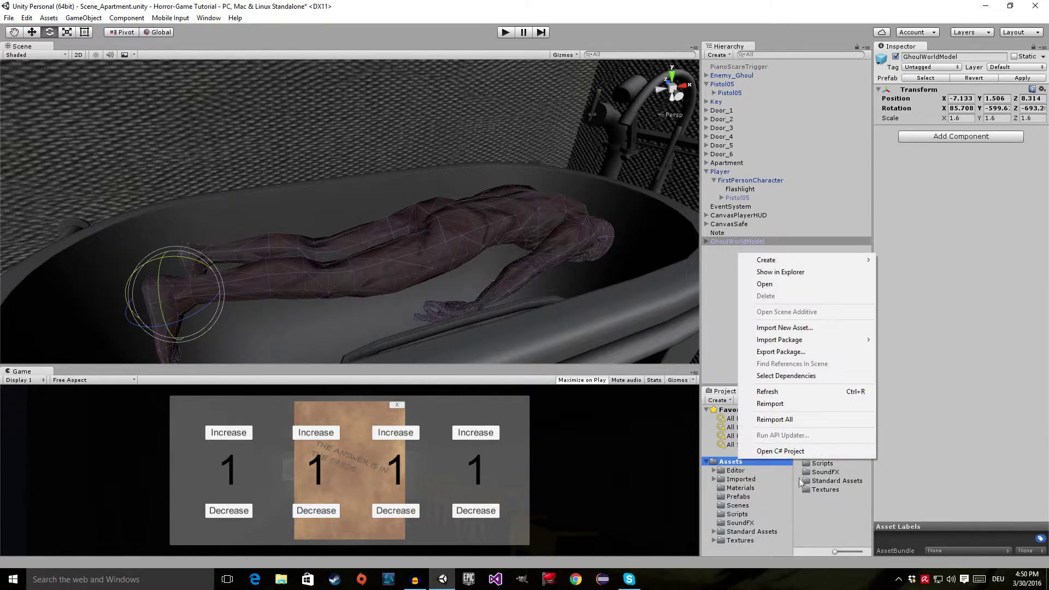
pyautogui.moveTo(781, 340)
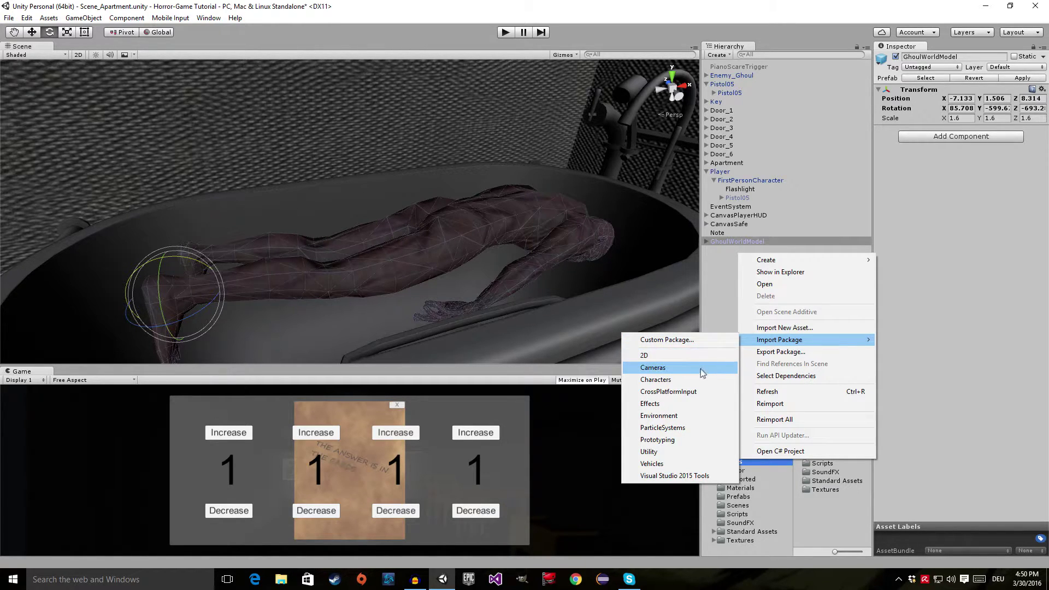
pyautogui.click(659, 417)
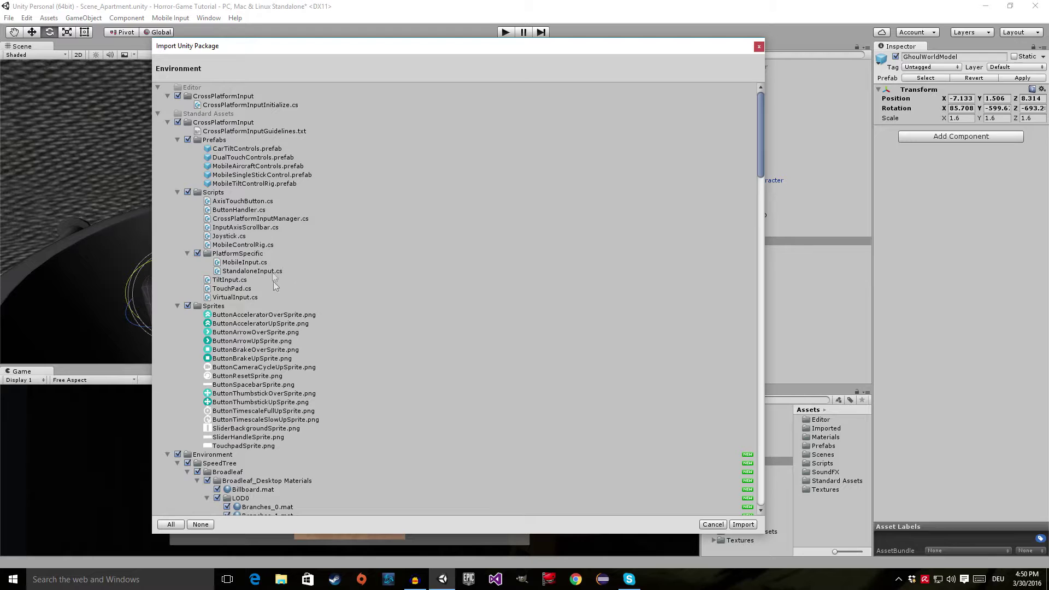
# Exclude the SpeedTree, TerrainAssets and Utility folders from the Environment import.
pyautogui.scroll(-4, 260, 313)
pyautogui.scroll(-2, 260, 315)
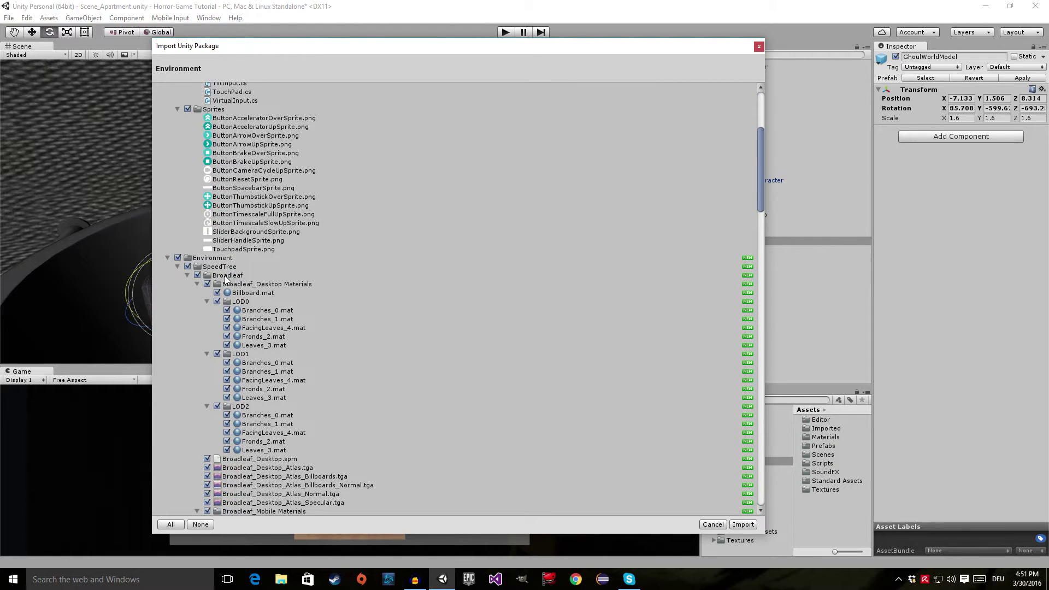
pyautogui.scroll(-5, 210, 267)
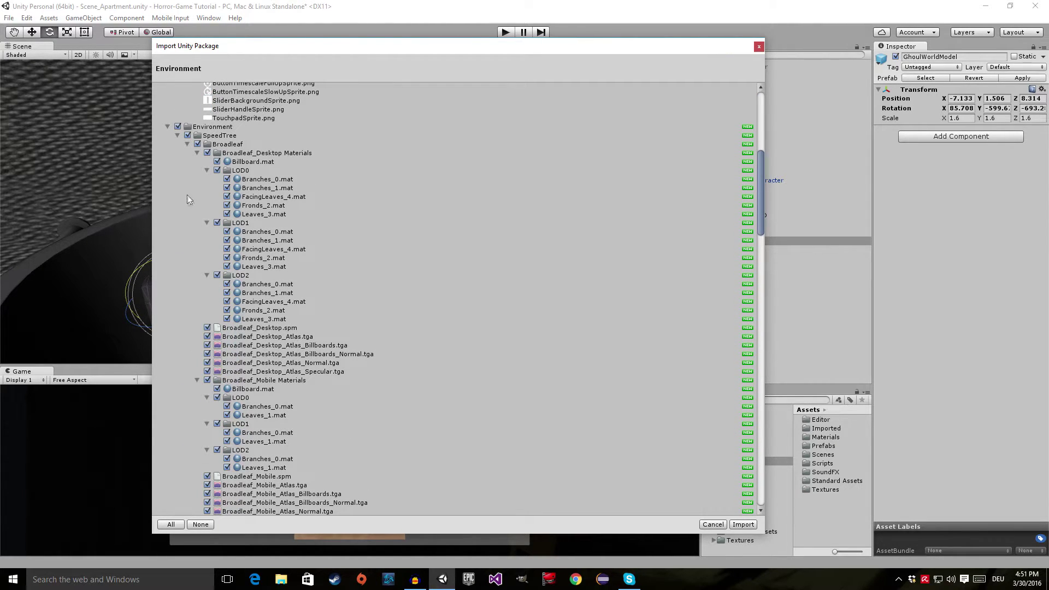
pyautogui.click(187, 136)
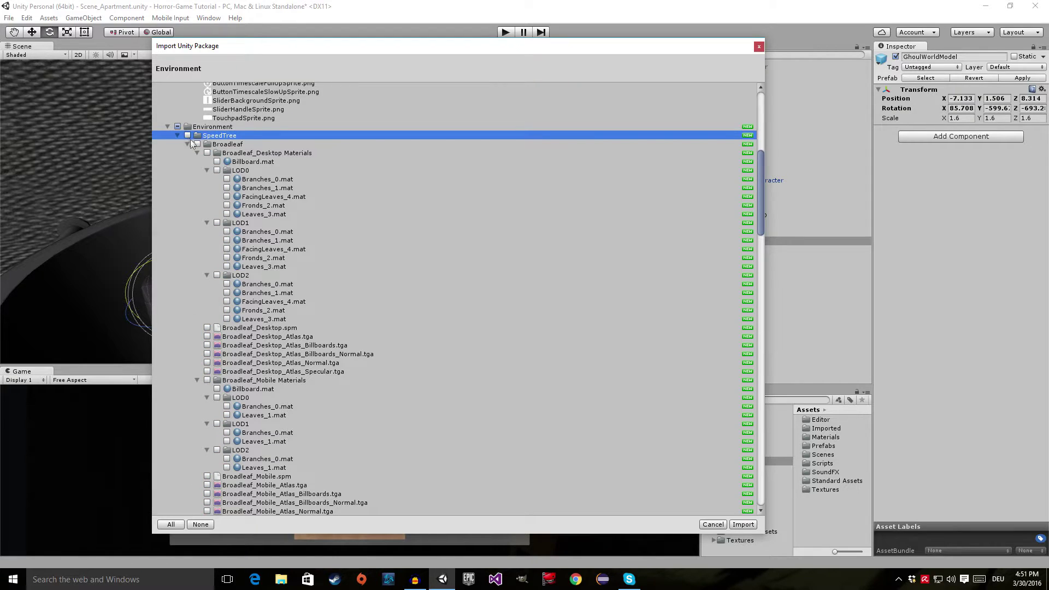
pyautogui.scroll(-12, 244, 230)
pyautogui.scroll(-20, 226, 325)
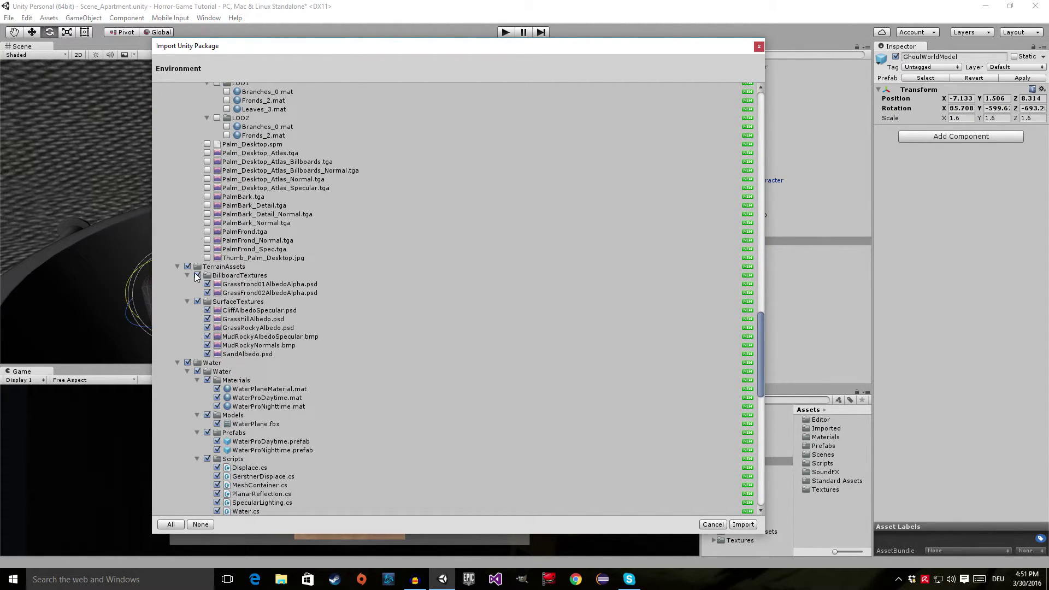
pyautogui.click(188, 266)
pyautogui.scroll(-6, 219, 295)
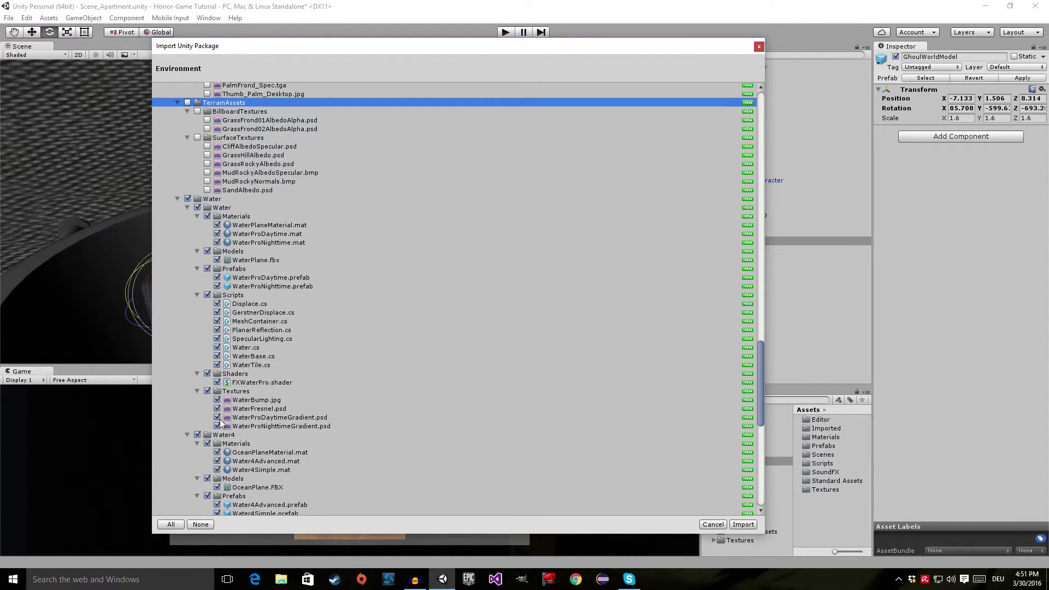
pyautogui.scroll(-4, 250, 330)
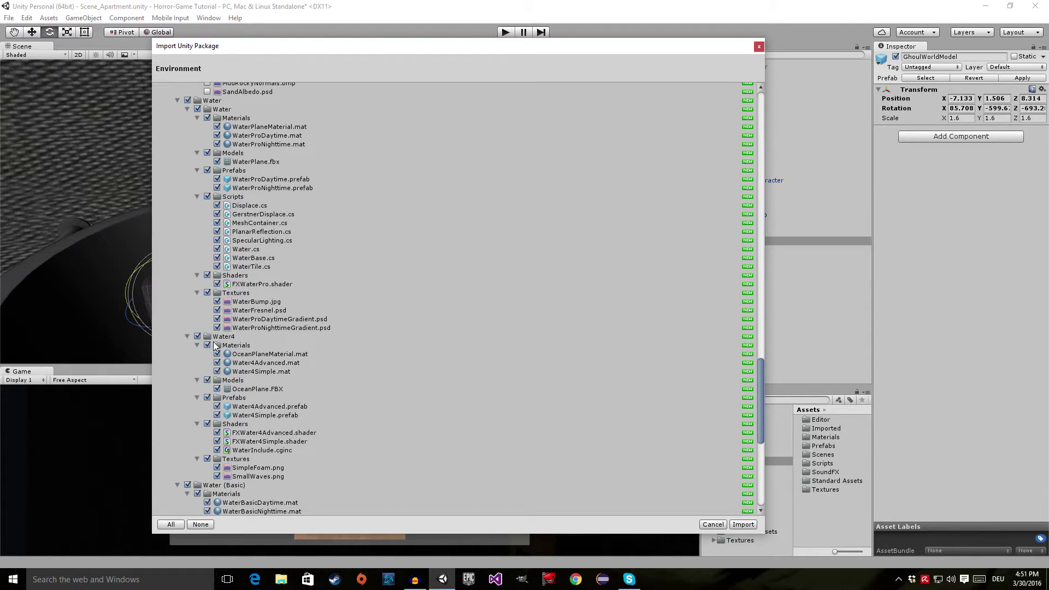
pyautogui.scroll(-10, 212, 345)
pyautogui.scroll(-3, 220, 372)
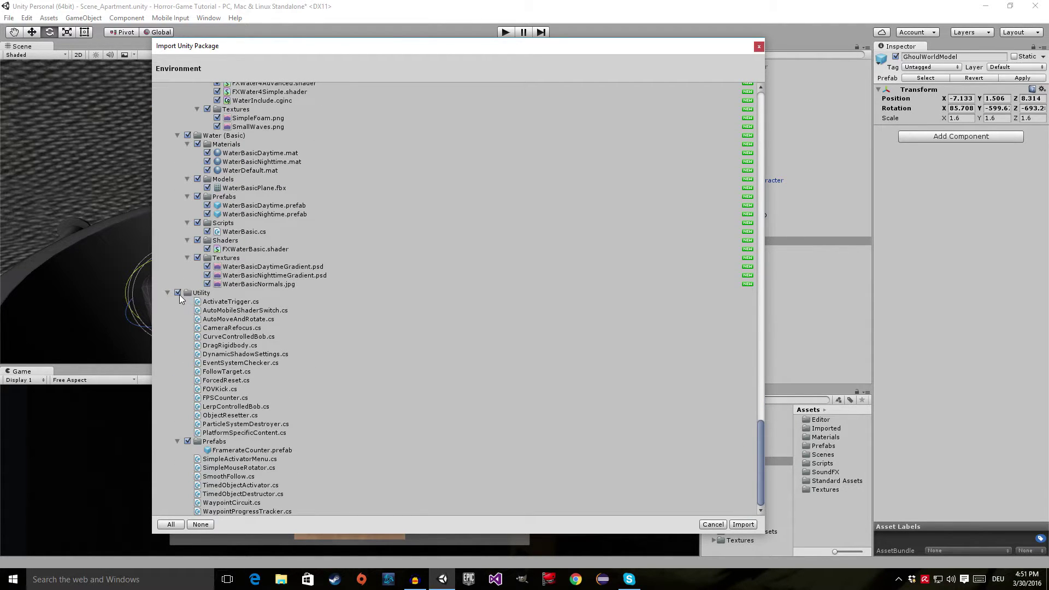
pyautogui.click(178, 293)
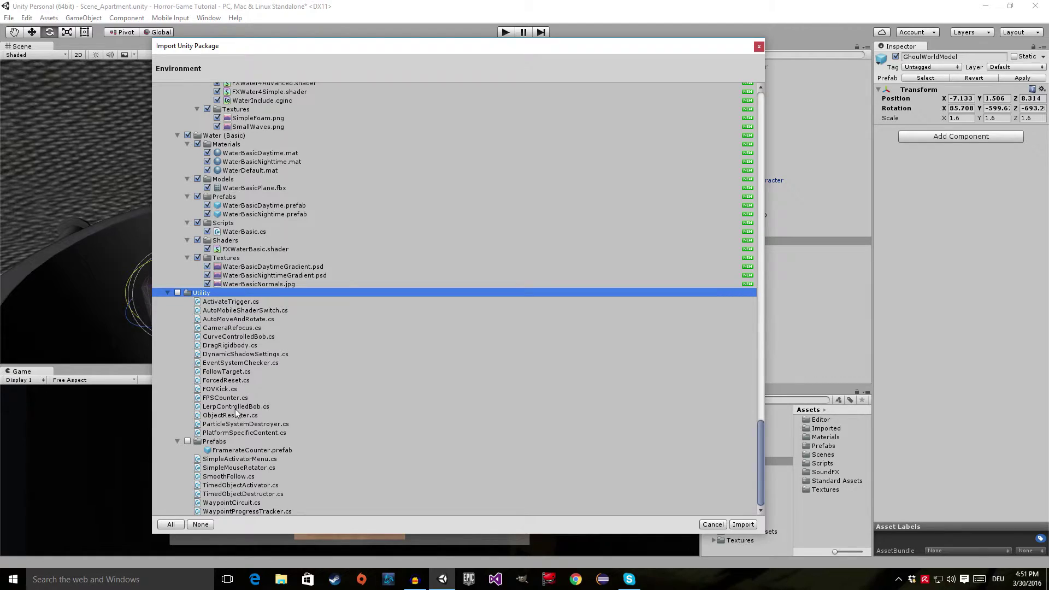
# Exclude both CrossPlatformInput folders and import the remaining water assets.
pyautogui.scroll(7, 236, 414)
pyautogui.scroll(5, 234, 268)
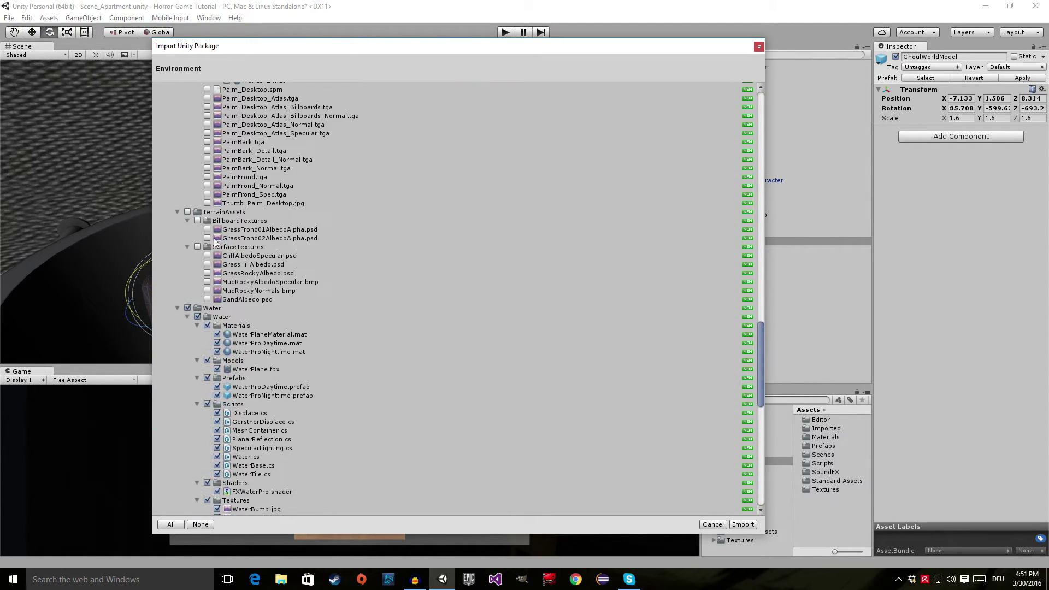
pyautogui.scroll(20, 234, 268)
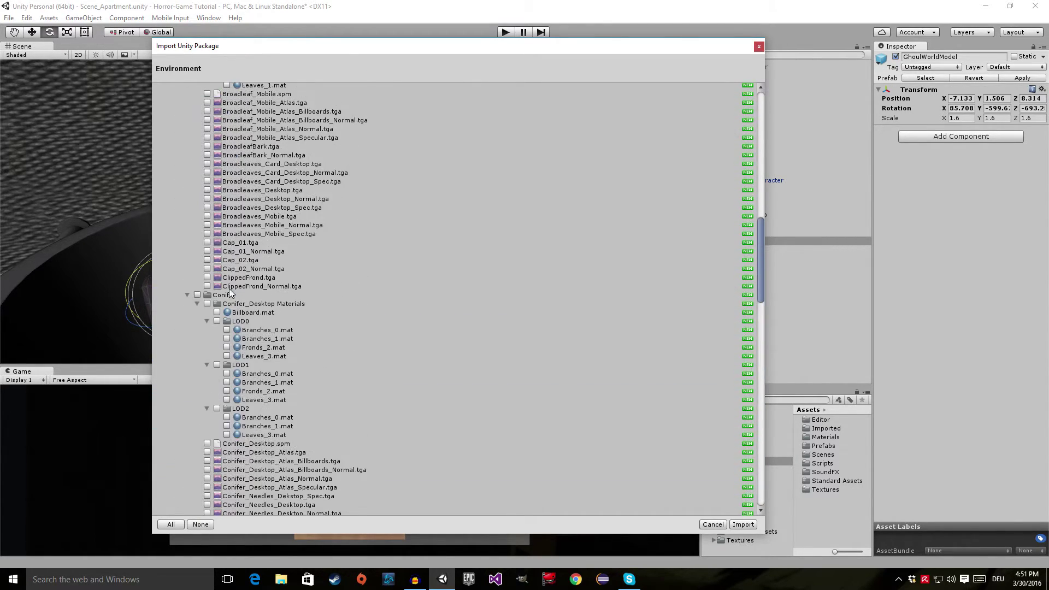
pyautogui.scroll(3, 235, 267)
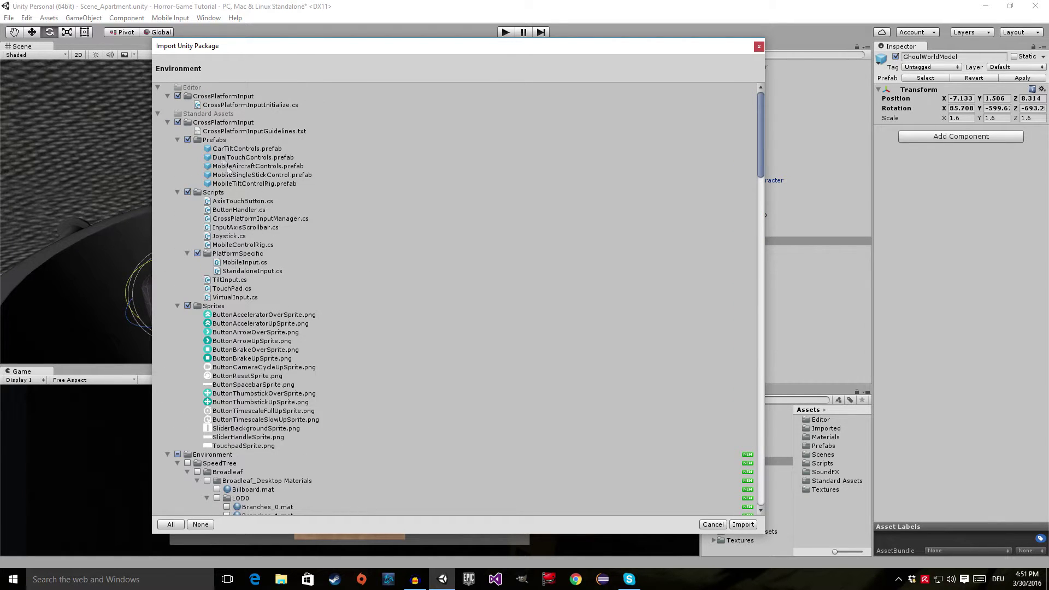
pyautogui.click(178, 123)
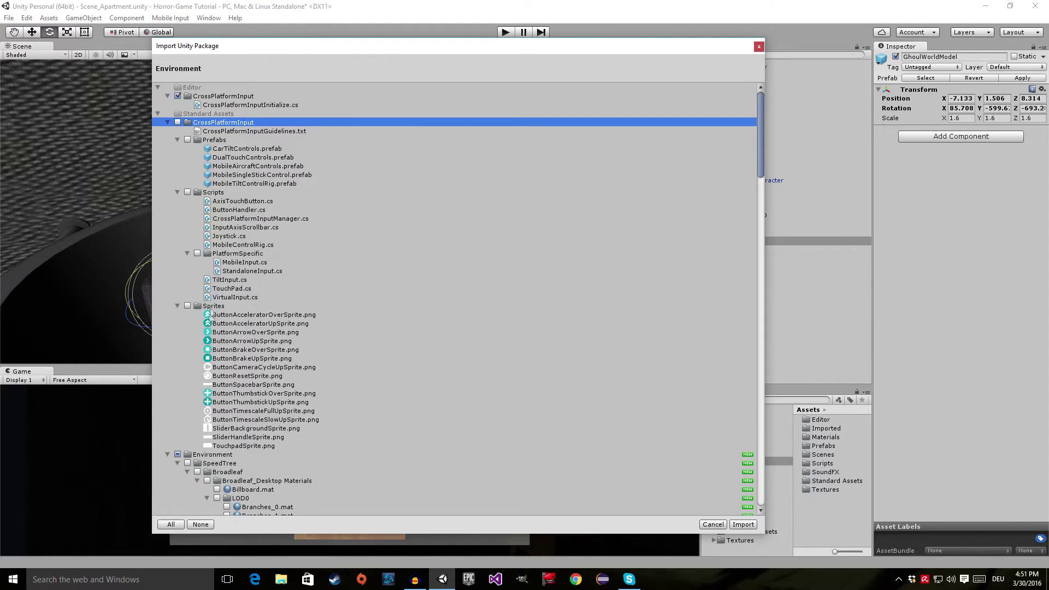
pyautogui.scroll(-3, 202, 362)
pyautogui.scroll(3, 184, 267)
pyautogui.click(178, 96)
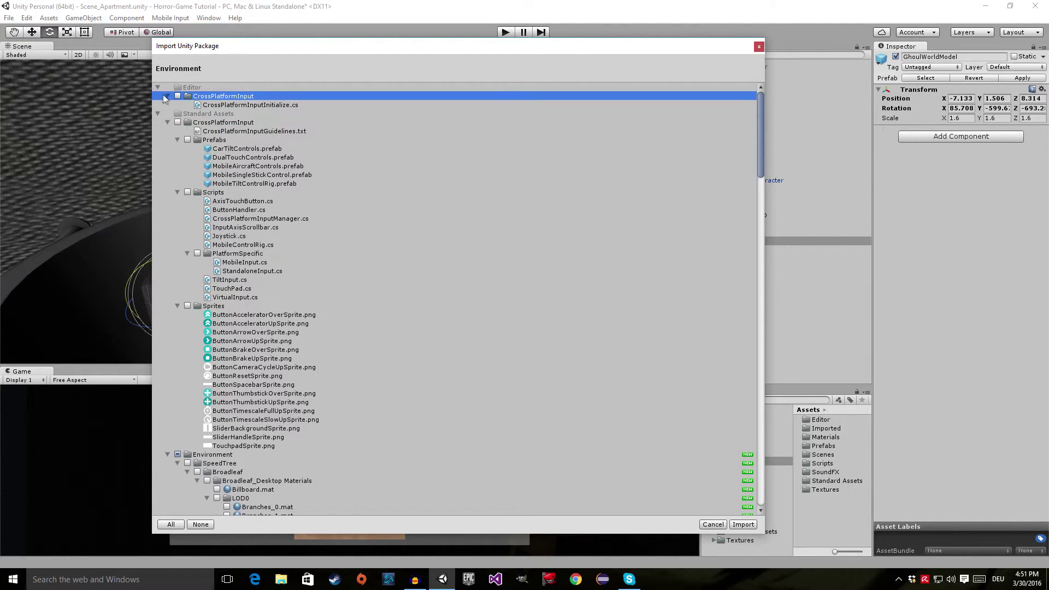
pyautogui.click(158, 87)
pyautogui.click(161, 96)
pyautogui.click(161, 95)
pyautogui.scroll(-20, 352, 268)
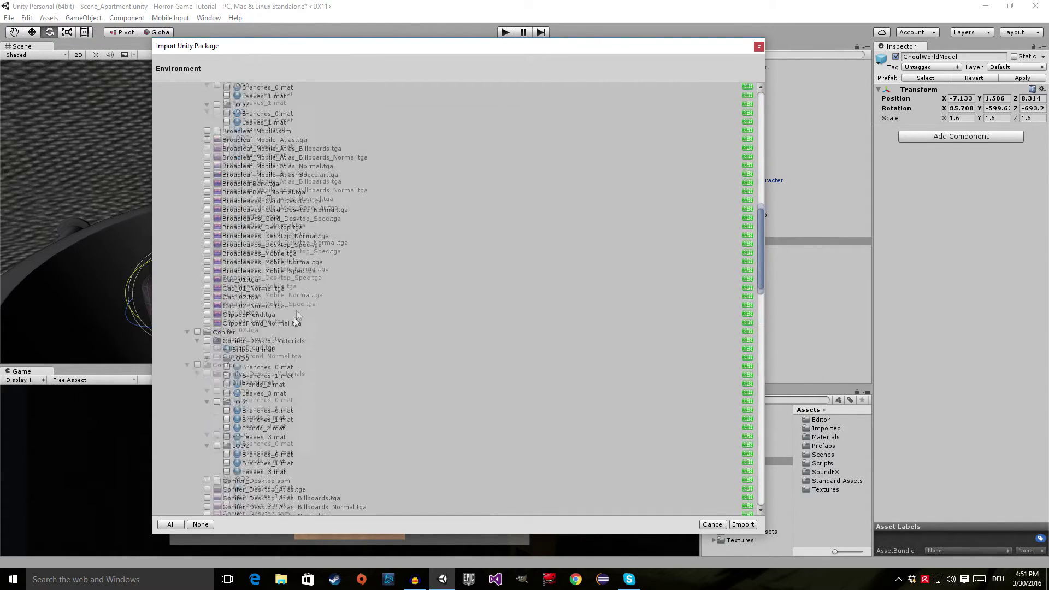
pyautogui.scroll(-10, 299, 334)
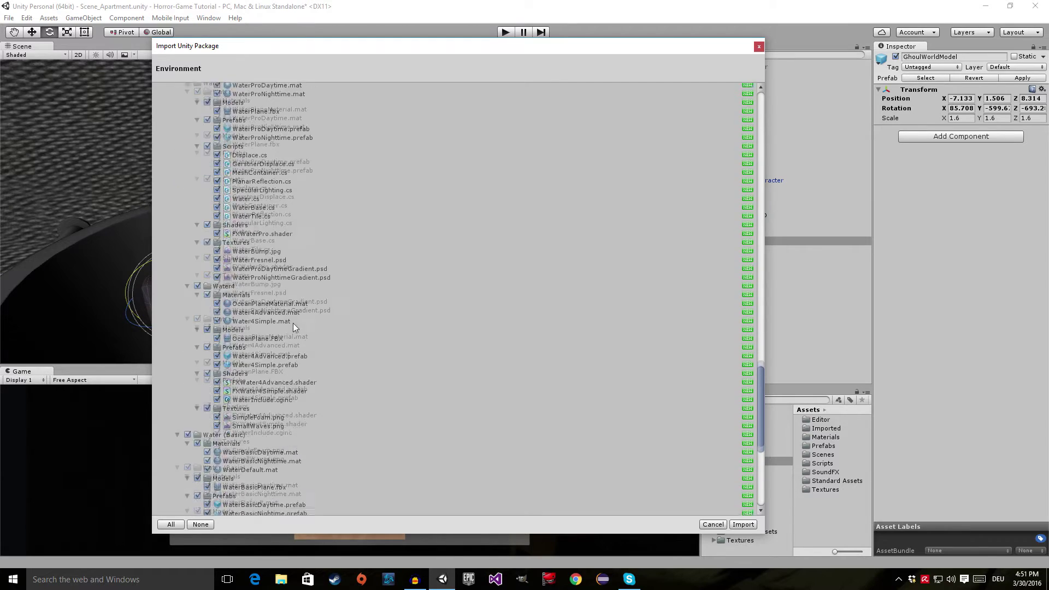
pyautogui.scroll(-6, 578, 481)
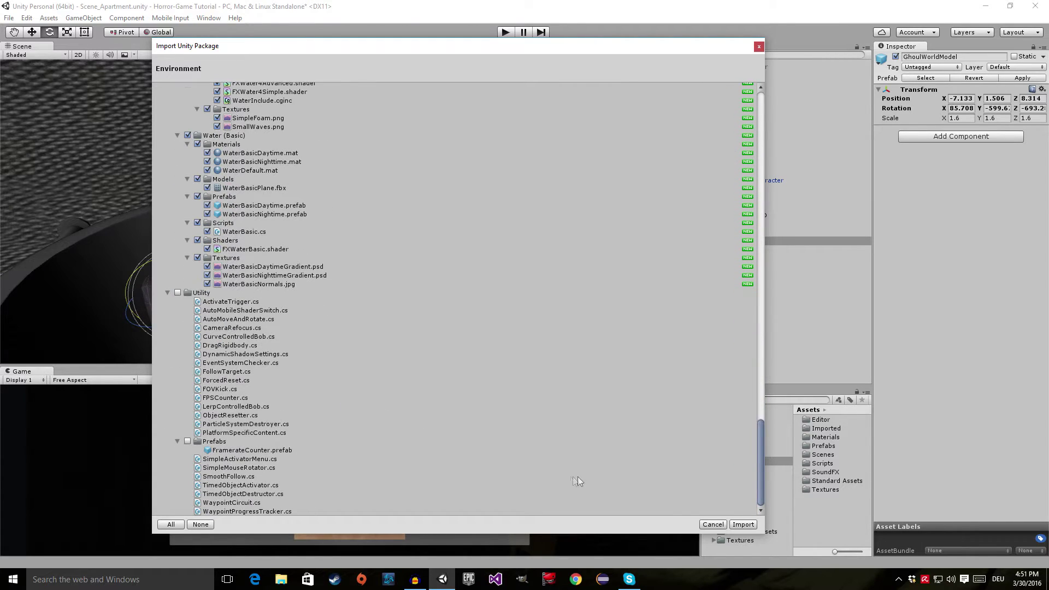
pyautogui.click(750, 526)
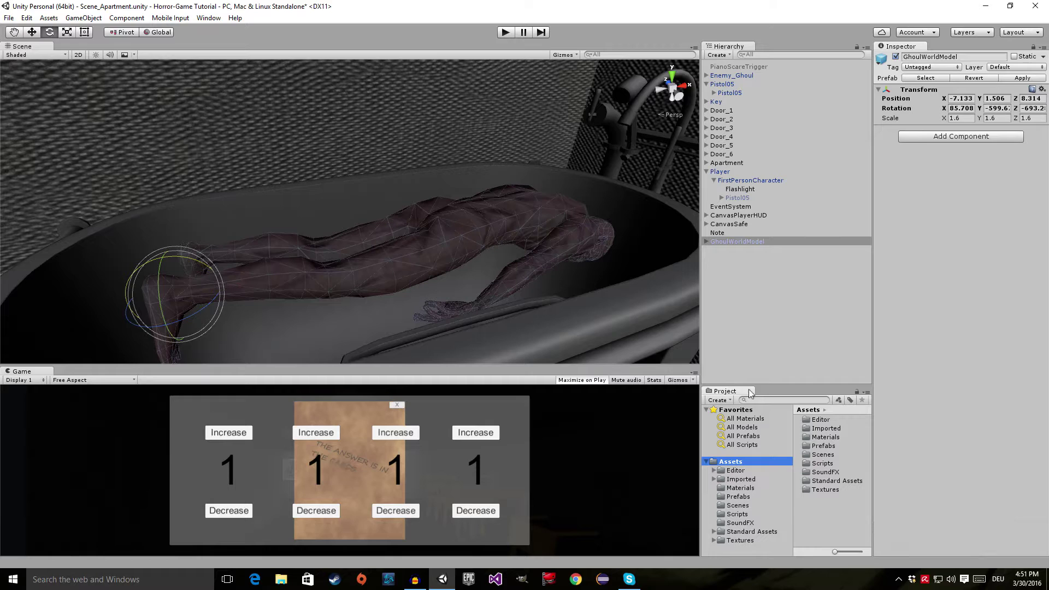
# Browse to Standard Assets > Environment > Water > Prefabs in the Project panel.
pyautogui.click(751, 532)
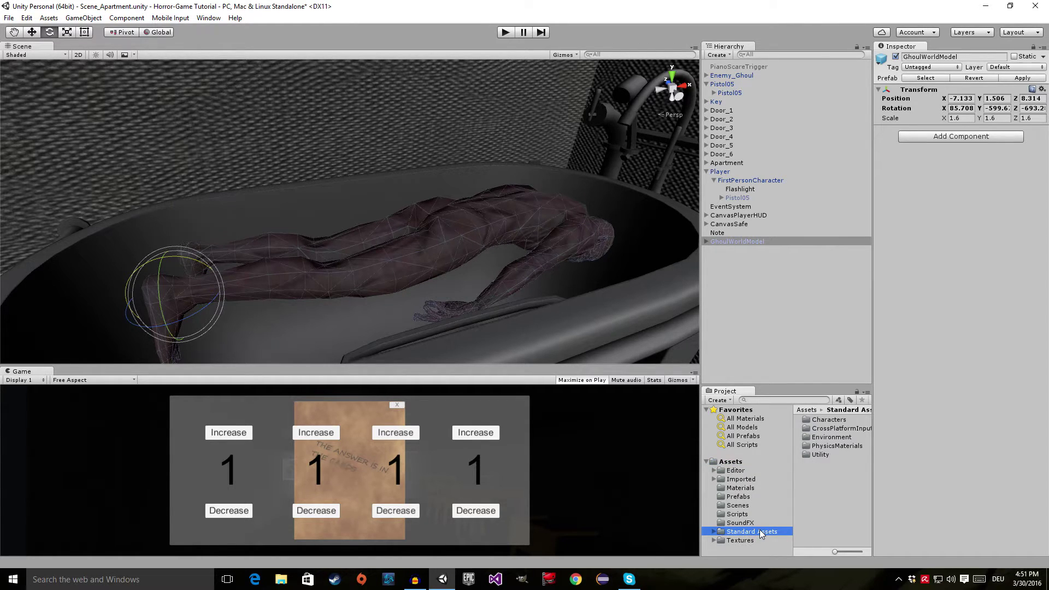
pyautogui.doubleClick(830, 439)
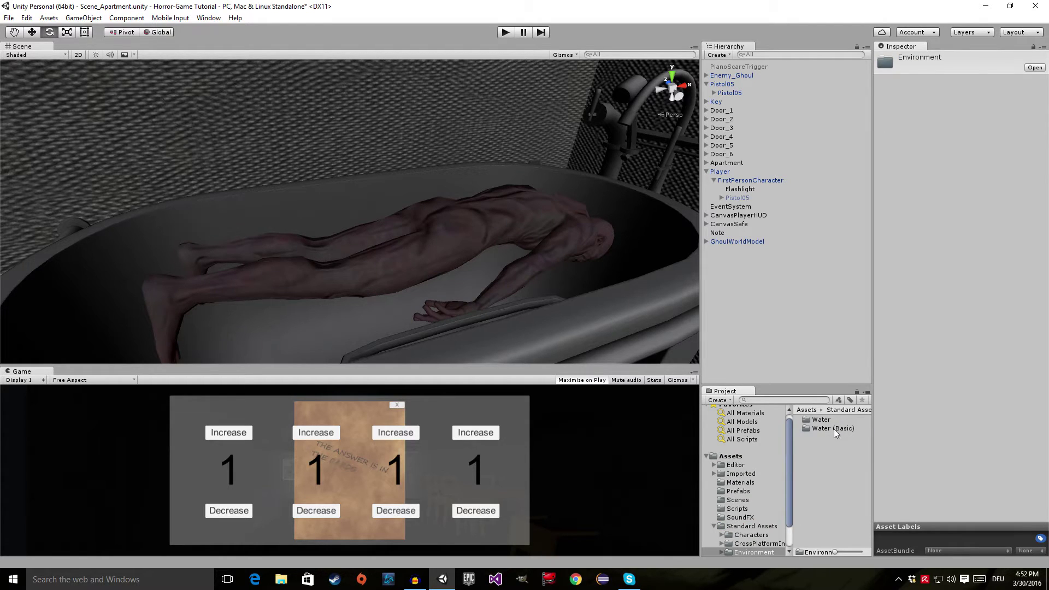
pyautogui.doubleClick(831, 420)
pyautogui.doubleClick(823, 421)
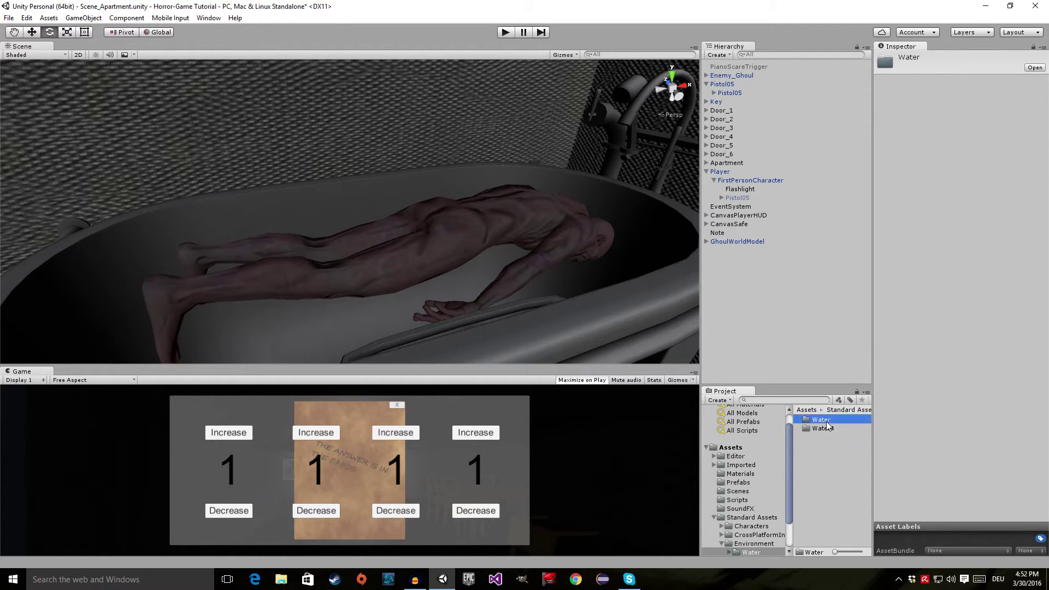
pyautogui.click(831, 430)
pyautogui.doubleClick(833, 438)
pyautogui.click(839, 429)
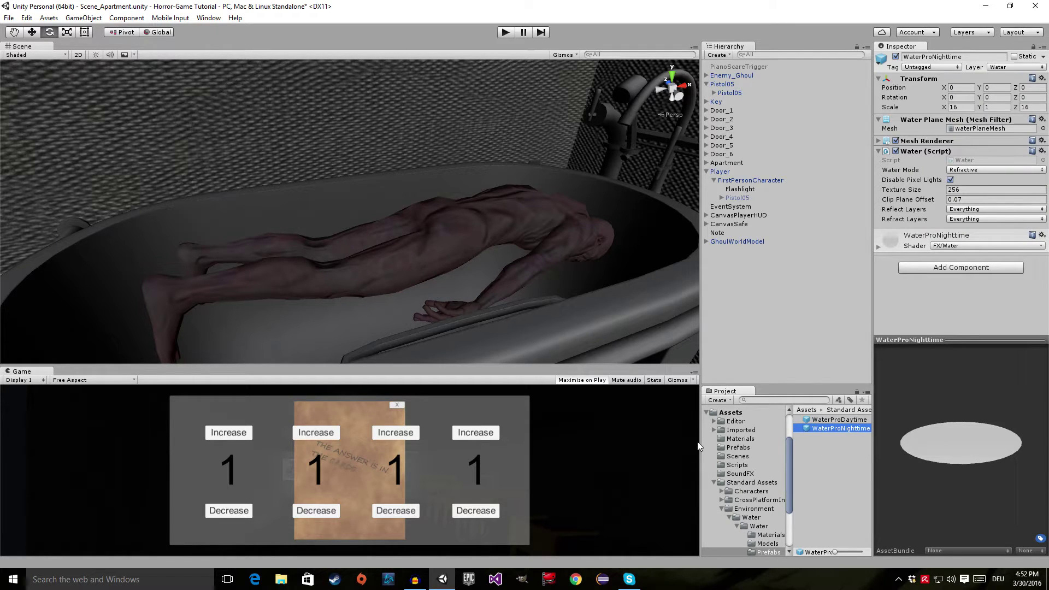
# Drag WaterProNighttime into the scene at X -6.074, Y 1.8184, Z 7.6526 and frame it.
pyautogui.moveTo(702, 439); pyautogui.dragTo(626, 448)
pyautogui.click(744, 421)
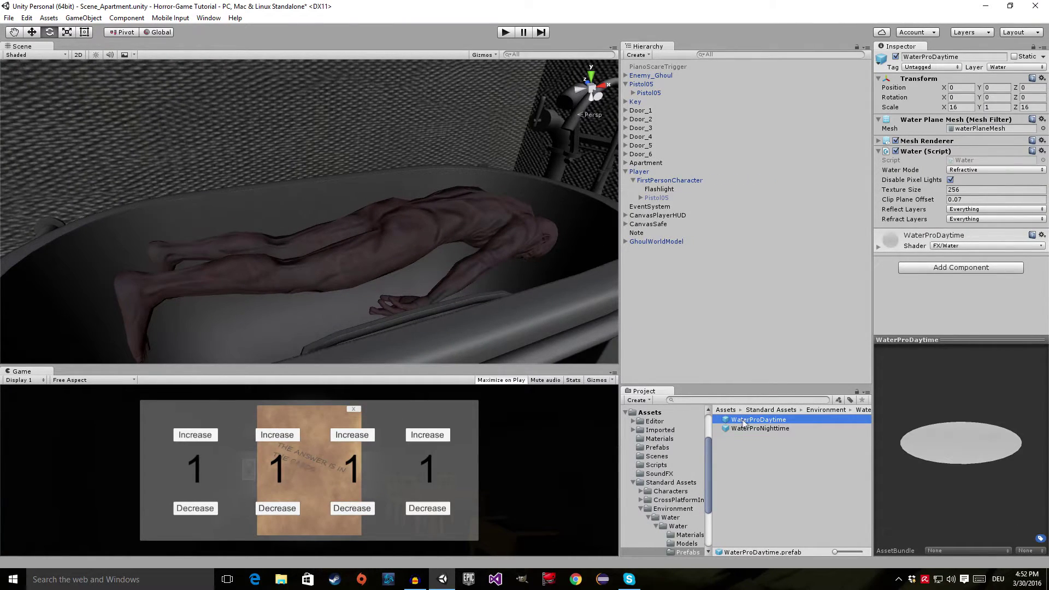
pyautogui.click(762, 430)
pyautogui.moveTo(758, 430); pyautogui.dragTo(464, 287)
pyautogui.press('f')
# Scale the water plane down to about 1.72 x 0.83 to match the tub.
pyautogui.moveTo(113, 110); pyautogui.dragTo(132, 85)
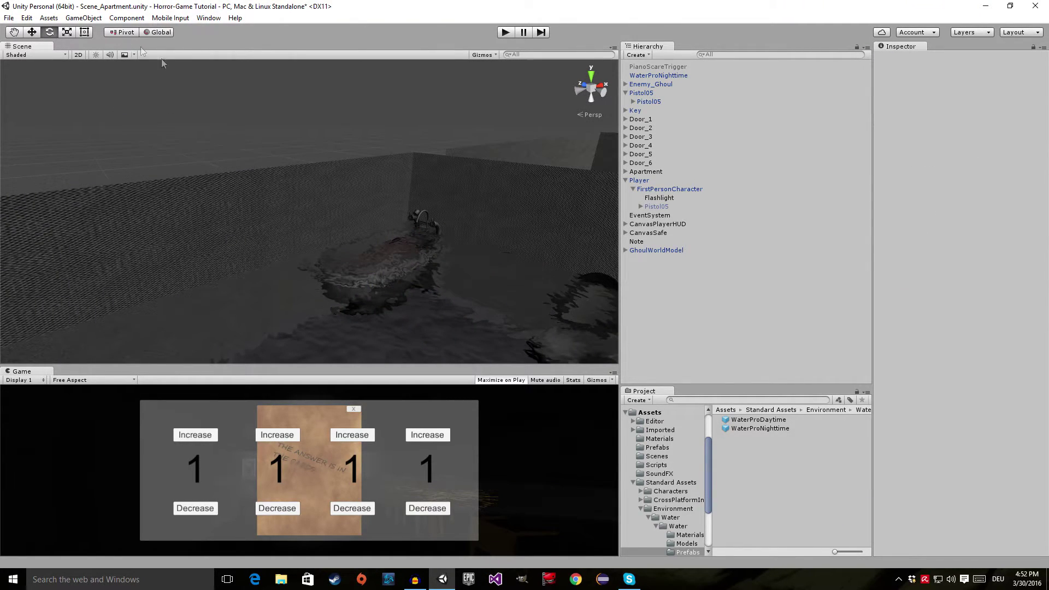
pyautogui.click(423, 287)
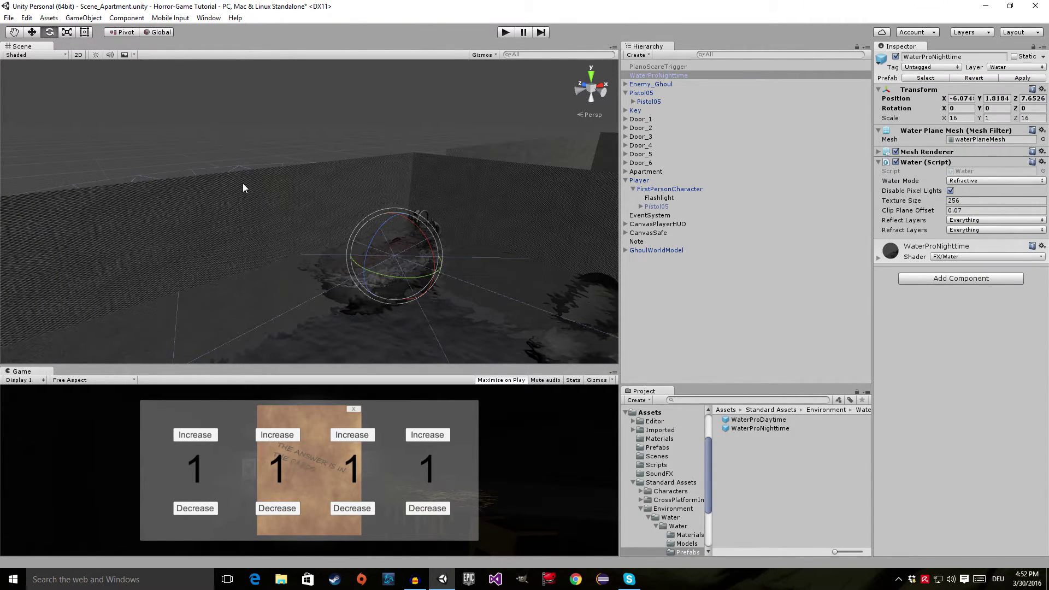
pyautogui.click(67, 31)
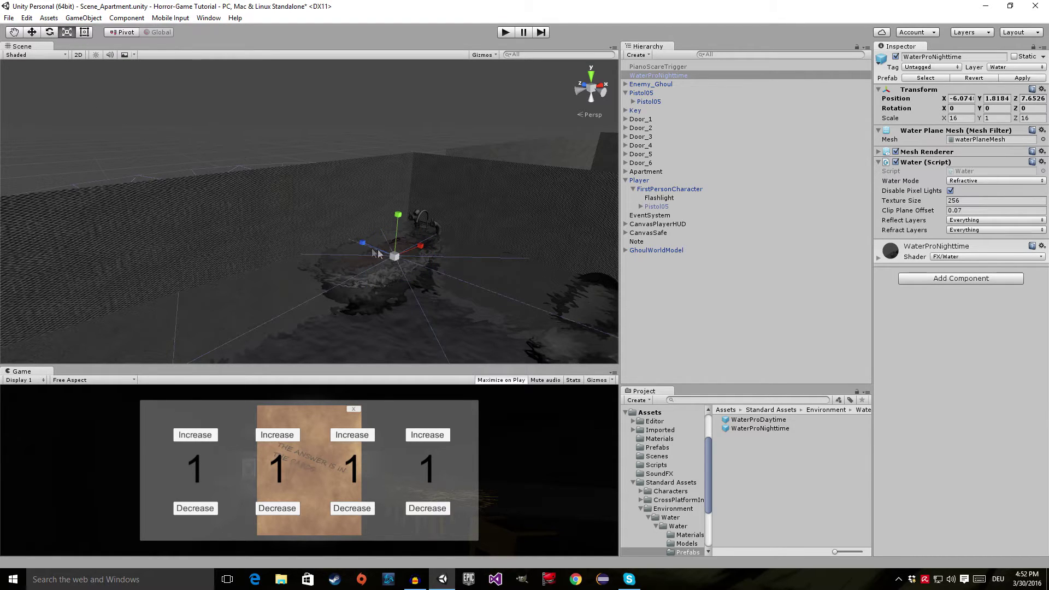
pyautogui.moveTo(395, 256); pyautogui.dragTo(375, 298)
pyautogui.moveTo(375, 299); pyautogui.dragTo(506, 294, button='right')
pyautogui.press('w')
pyautogui.keyDown('alt'); pyautogui.moveTo(506, 295); pyautogui.dragTo(487, 292); pyautogui.keyUp('alt')
pyautogui.moveTo(368, 250); pyautogui.dragTo(334, 253)
# Position the water plane inside the bathtub at X -5.963, Y 1.574, Z 8.173.
pyautogui.click(32, 32)
pyautogui.moveTo(378, 214); pyautogui.dragTo(376, 230)
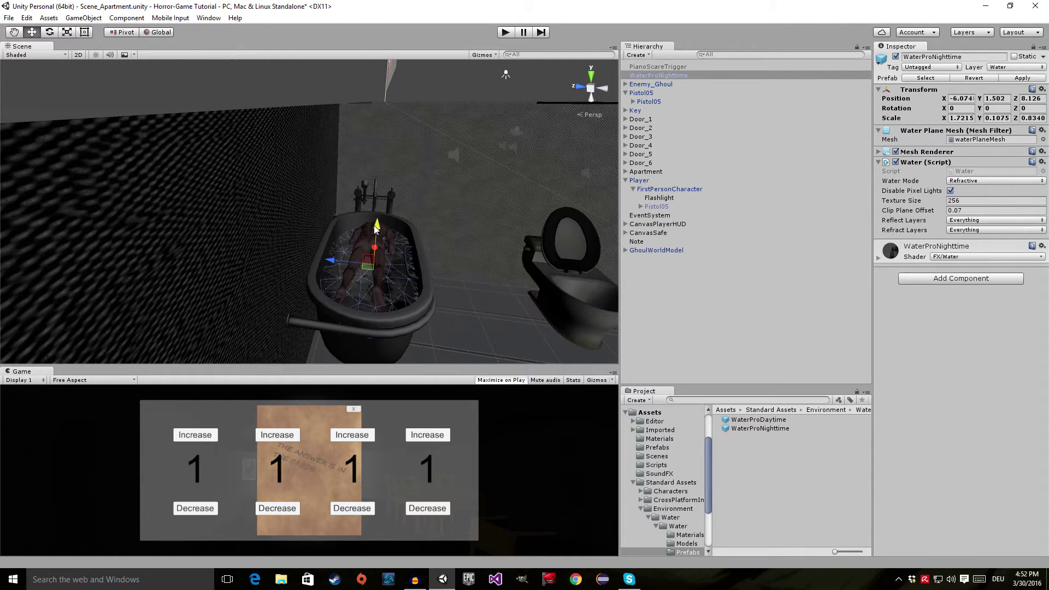
pyautogui.moveTo(329, 262); pyautogui.dragTo(326, 262)
pyautogui.moveTo(326, 262); pyautogui.dragTo(186, 319, button='right')
pyautogui.scroll(-5, 186, 318)
pyautogui.moveTo(283, 239); pyautogui.dragTo(361, 261)
pyautogui.scroll(-4, 389, 243)
pyautogui.press('w')
pyautogui.moveTo(362, 261); pyautogui.dragTo(258, 270, button='right')
pyautogui.press('s')
pyautogui.press('d')
pyautogui.press('w')
pyautogui.keyDown('alt'); pyautogui.moveTo(191, 229); pyautogui.dragTo(410, 267); pyautogui.keyUp('alt')
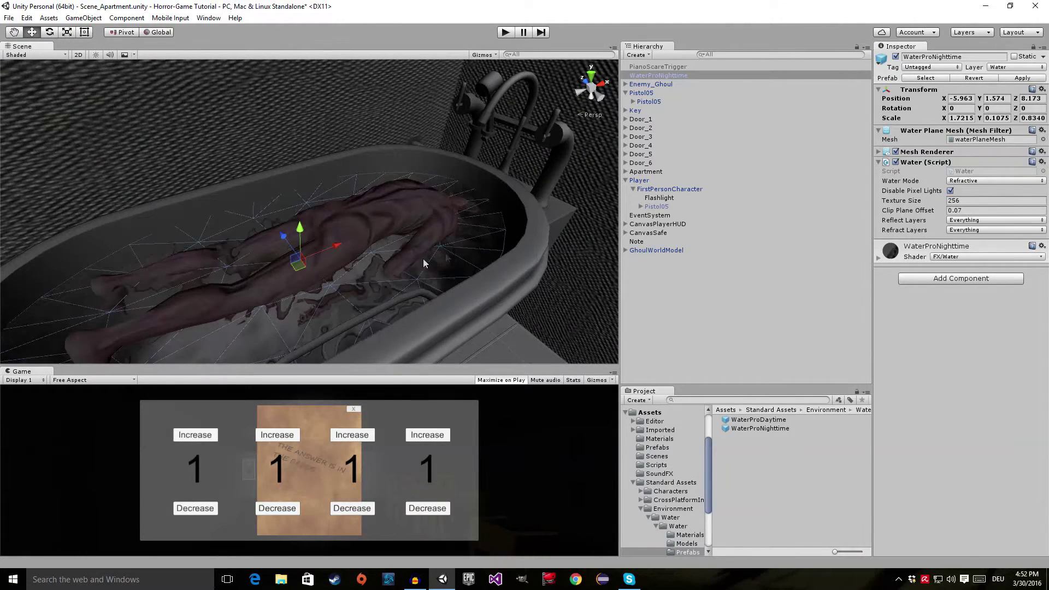
pyautogui.click(878, 258)
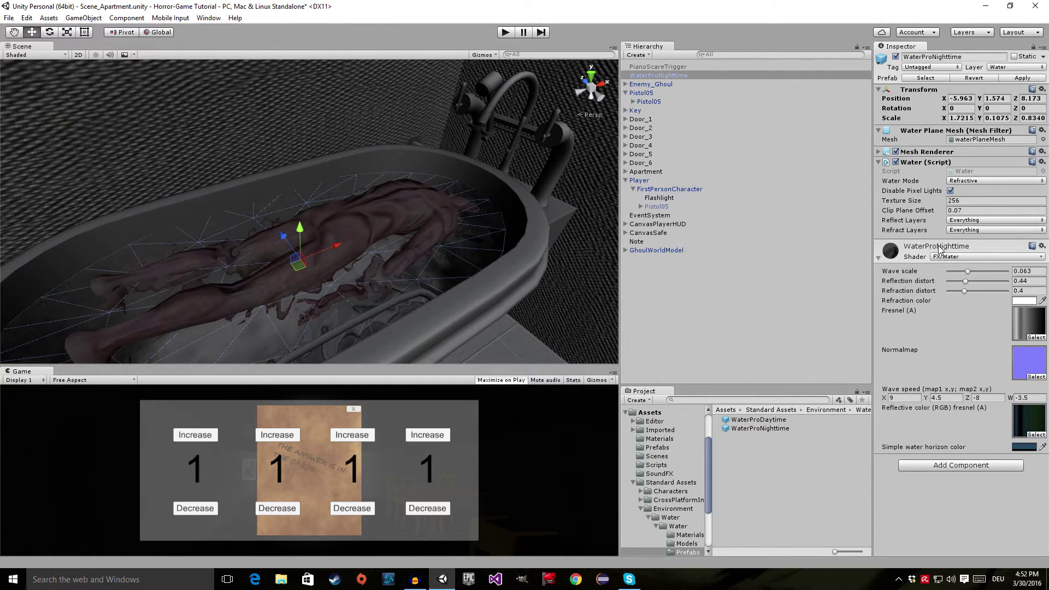
# Set the WaterProNighttime Refraction colour to dark red 8A0000 and view the blood-red tub.
pyautogui.click(1024, 301)
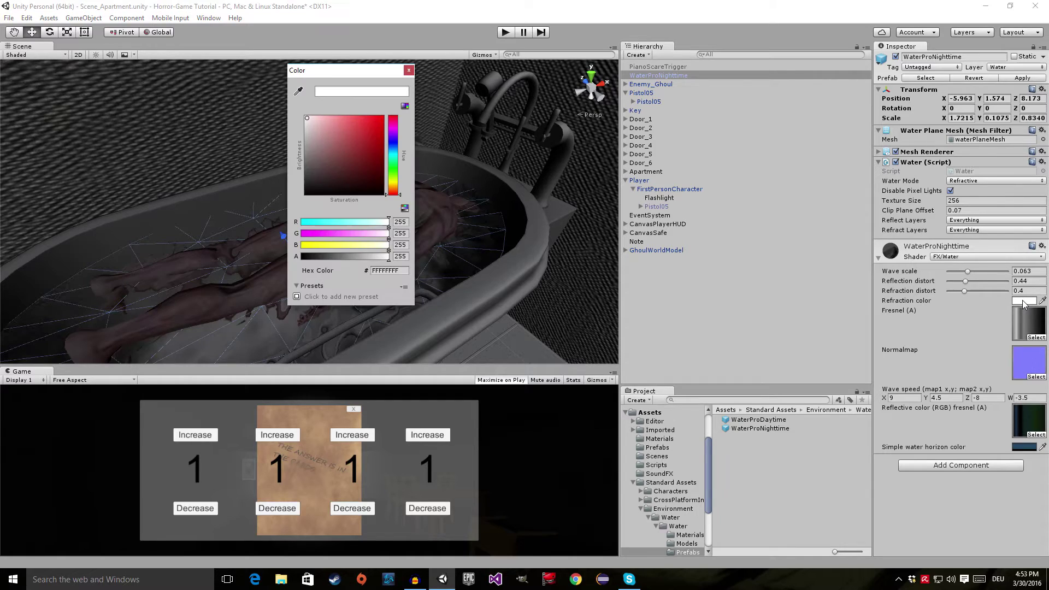
pyautogui.moveTo(364, 147); pyautogui.dragTo(386, 114)
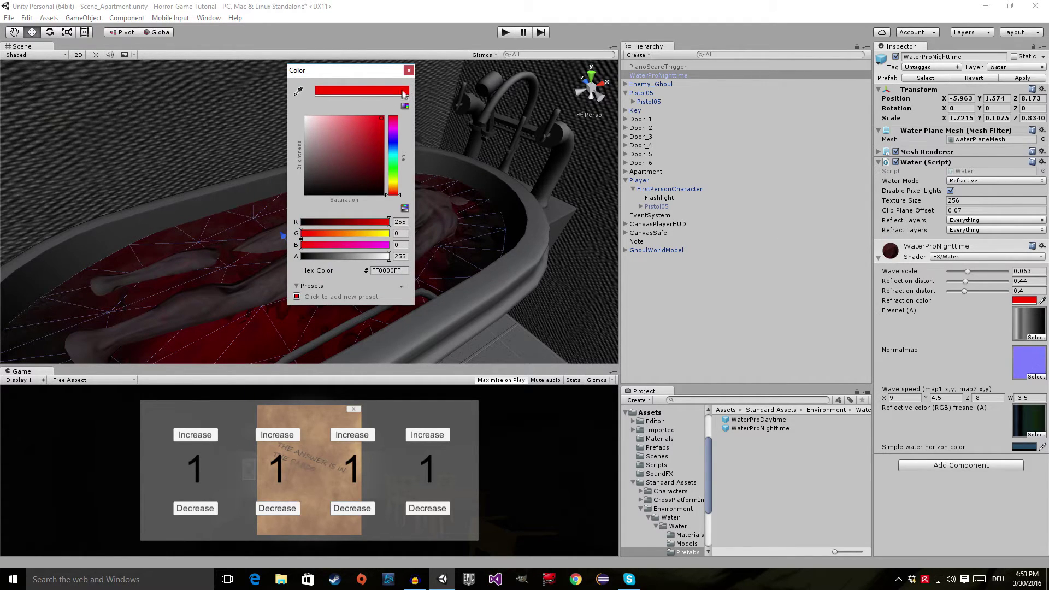
pyautogui.moveTo(364, 117)
pyautogui.mouseDown()
pyautogui.moveTo(355, 122)
pyautogui.moveTo(345, 105)
pyautogui.moveTo(391, 95)
pyautogui.mouseUp()
pyautogui.moveTo(383, 147); pyautogui.dragTo(388, 156)
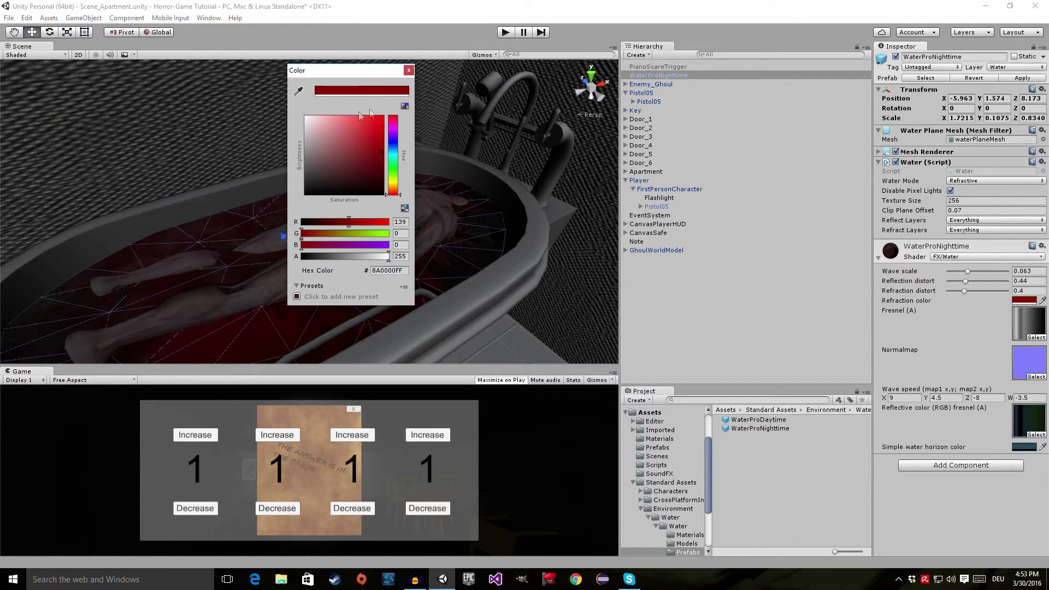
pyautogui.click(410, 73)
pyautogui.moveTo(365, 352); pyautogui.dragTo(430, 296, button='right')
pyautogui.press('s')
pyautogui.press('w')
pyautogui.keyDown('alt'); pyautogui.moveTo(430, 296); pyautogui.dragTo(476, 201); pyautogui.keyUp('alt')
# Shift GhoulWorldModel along Z to 8.273 and re-rotate it to sit lower in the blood.
pyautogui.click(475, 198)
pyautogui.click(465, 180)
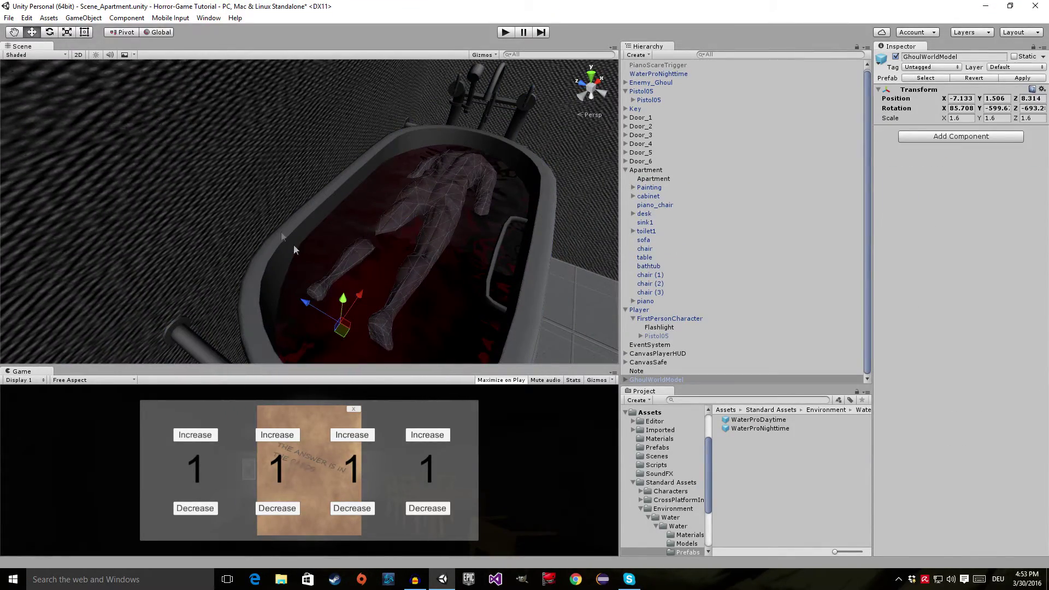
pyautogui.moveTo(308, 310); pyautogui.dragTo(351, 310)
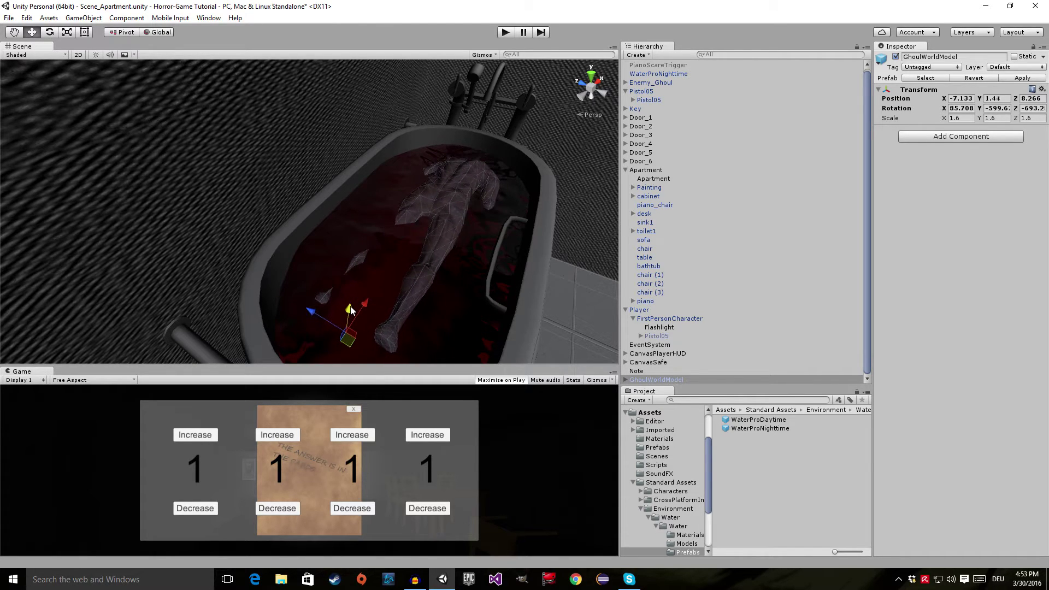
pyautogui.click(48, 33)
pyautogui.moveTo(373, 323); pyautogui.dragTo(332, 255)
pyautogui.click(33, 33)
pyautogui.scroll(5, 331, 255)
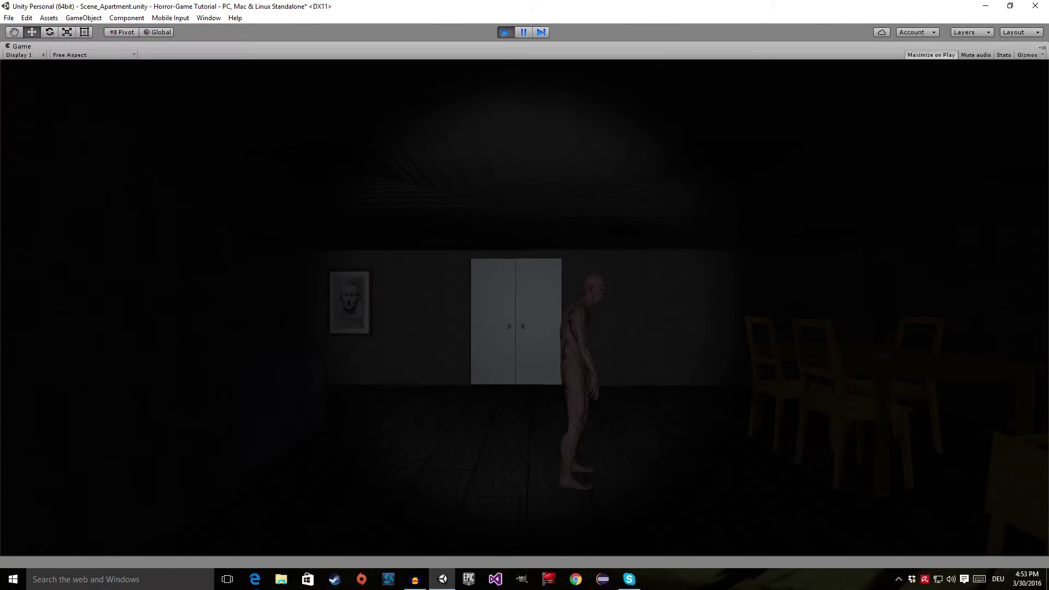
# Walk through the double doors and dark corridor into the bathroom.
pyautogui.press('w')
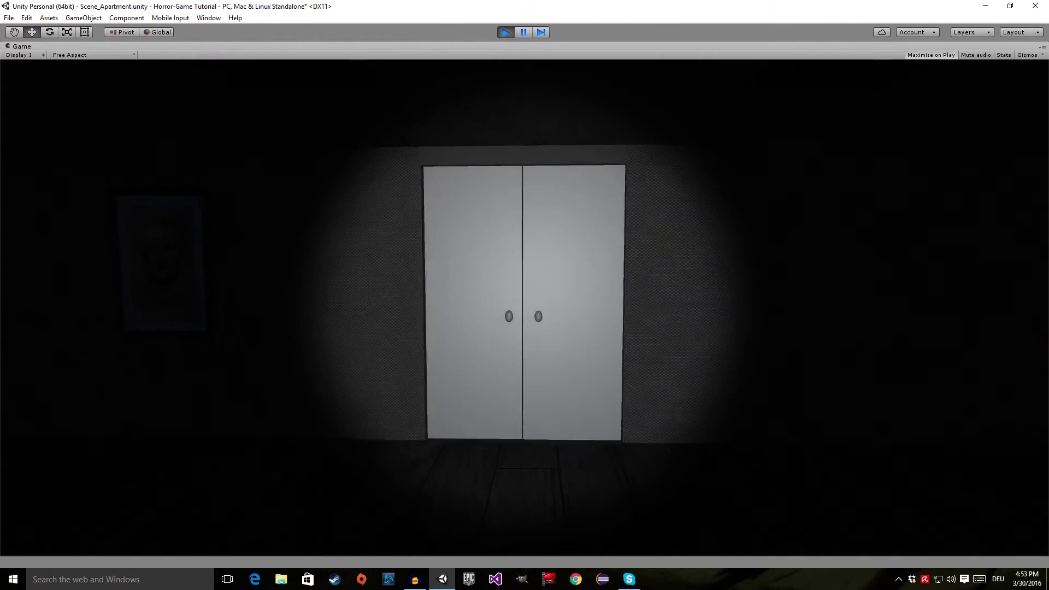
pyautogui.press('e')
pyautogui.press('w')
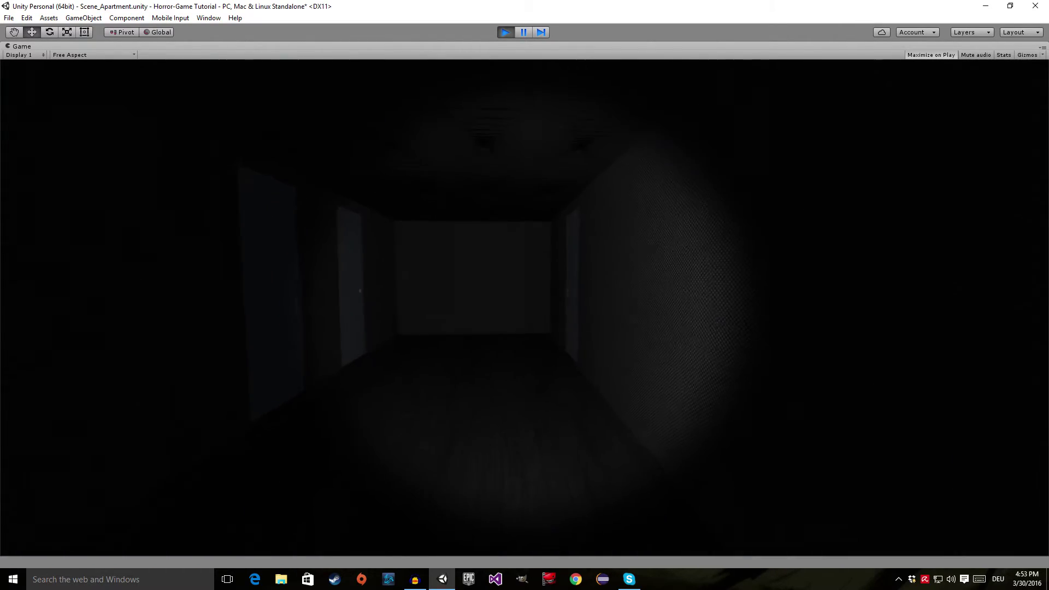
pyautogui.press('w')
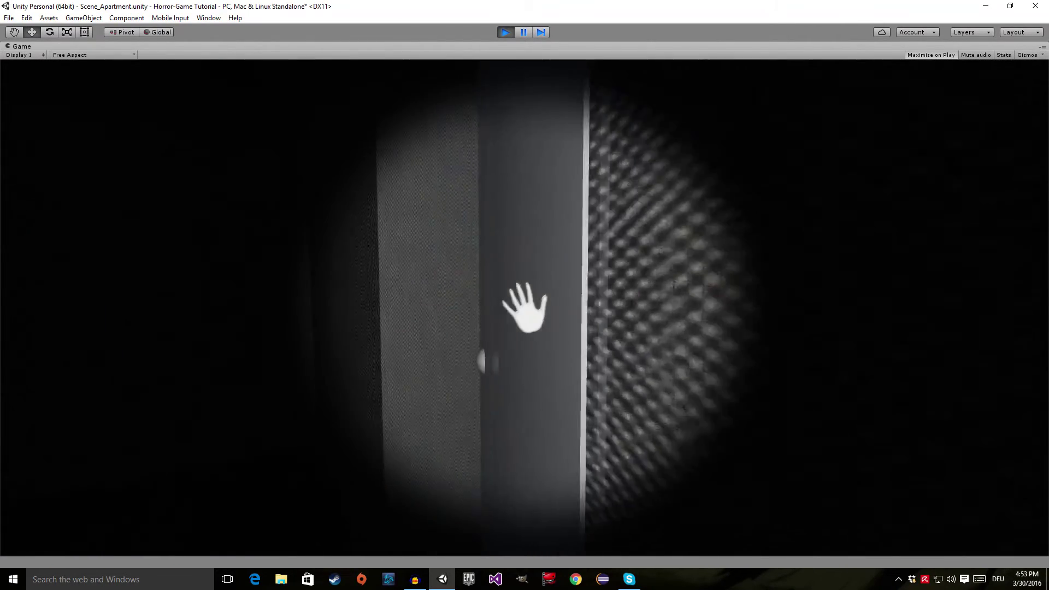
pyautogui.press('e')
pyautogui.press('w')
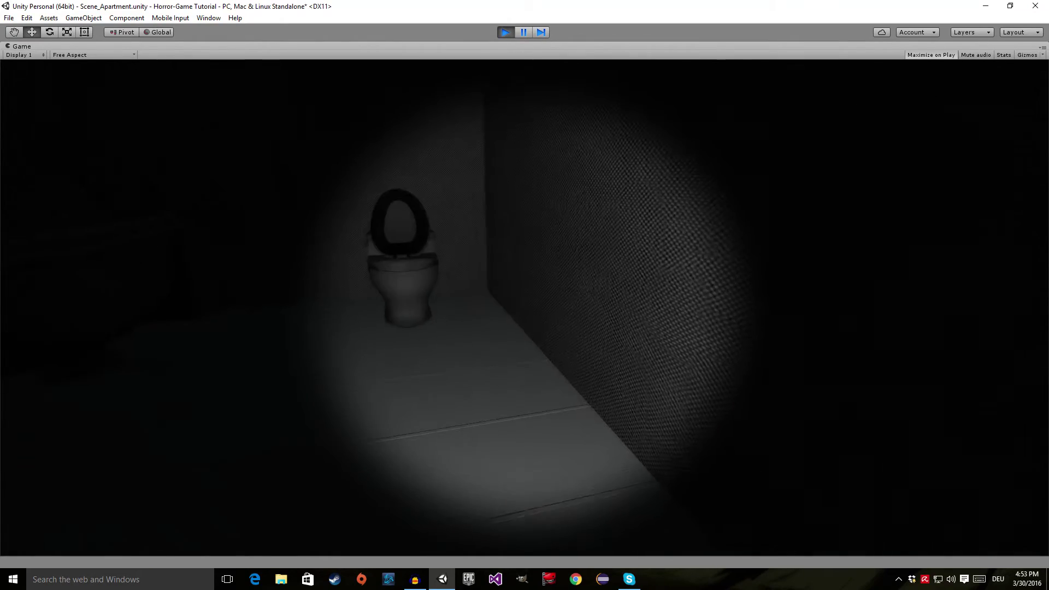
# Circle the bloody bathtub to inspect the submerged corpse, then stop the playtest.
pyautogui.press('w')
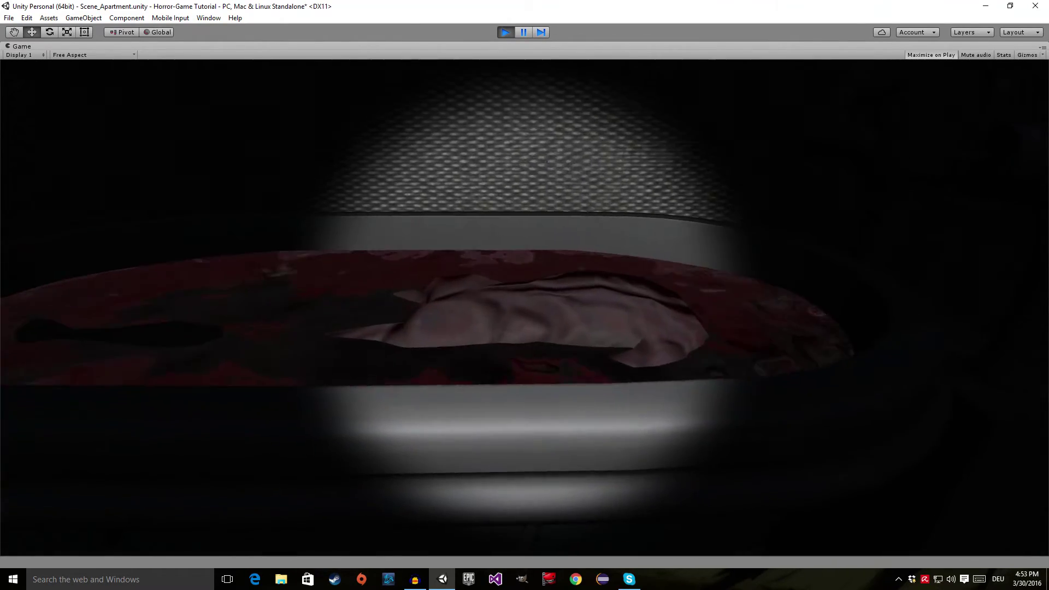
pyautogui.press('a')
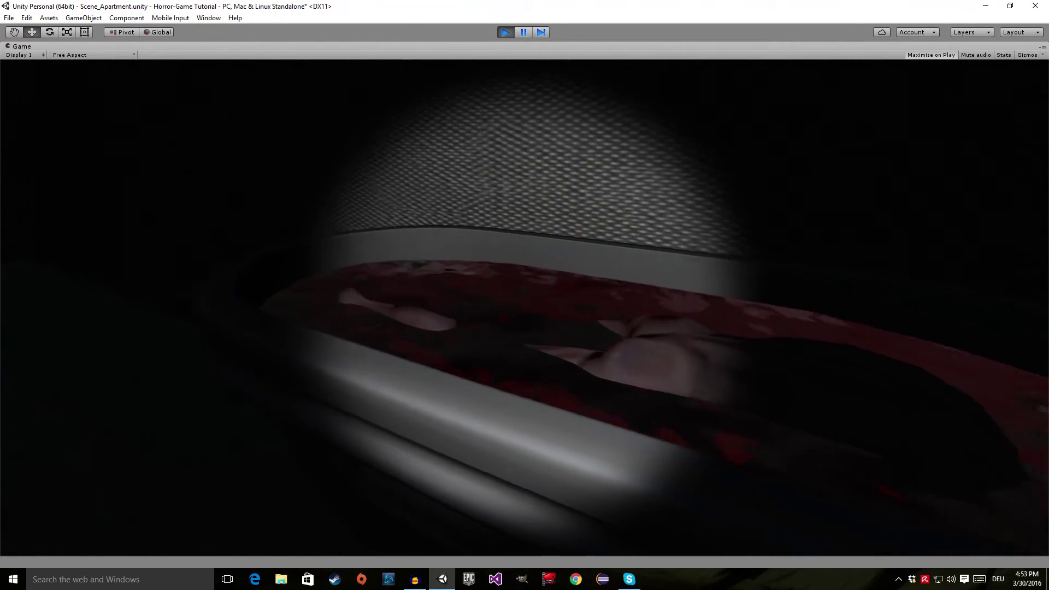
pyautogui.press('a')
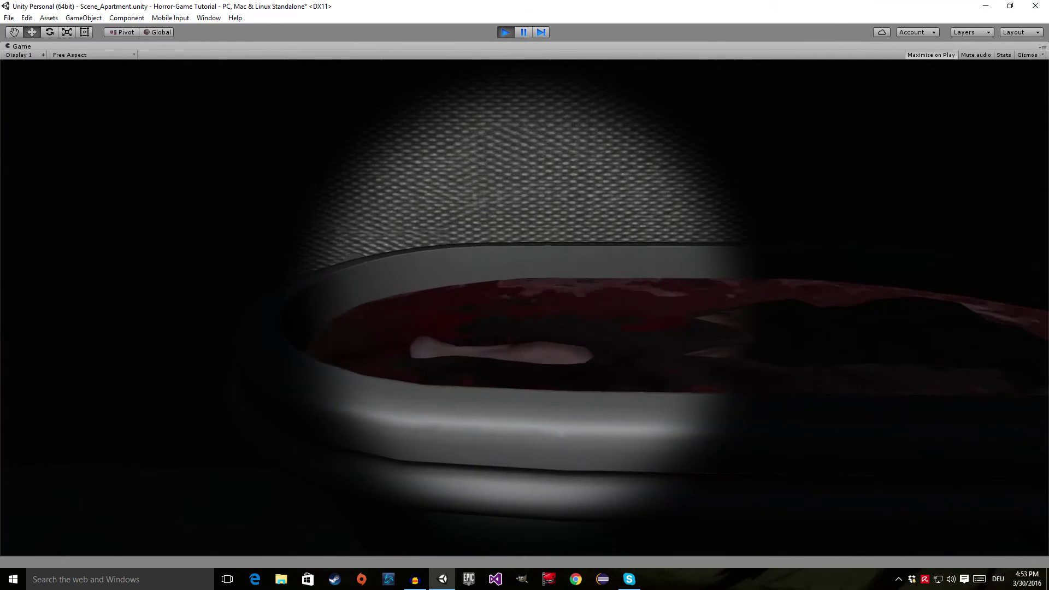
pyautogui.press('w')
pyautogui.press('w')
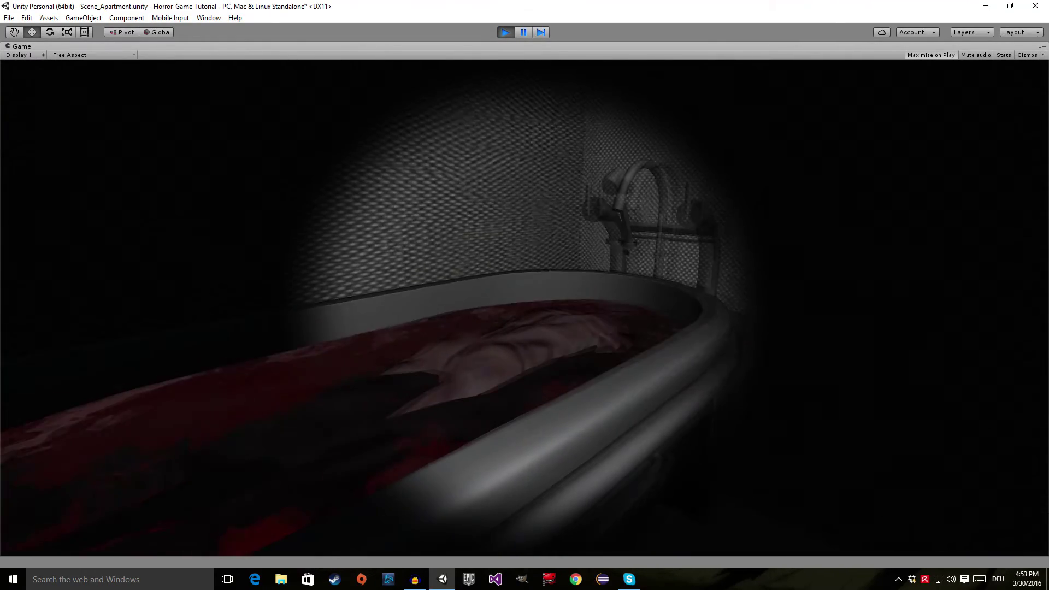
pyautogui.press('w')
pyautogui.press('f')
pyautogui.hotkey('ctrl', 'p')
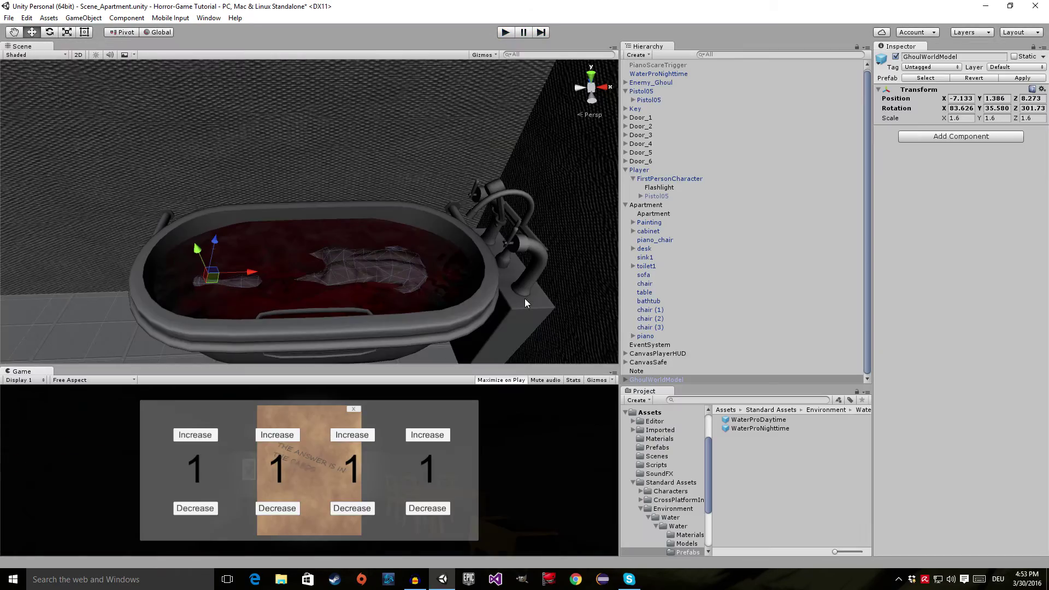
pyautogui.press('s')
pyautogui.moveTo(473, 264); pyautogui.dragTo(1012, 211, button='right')
pyautogui.press('a')
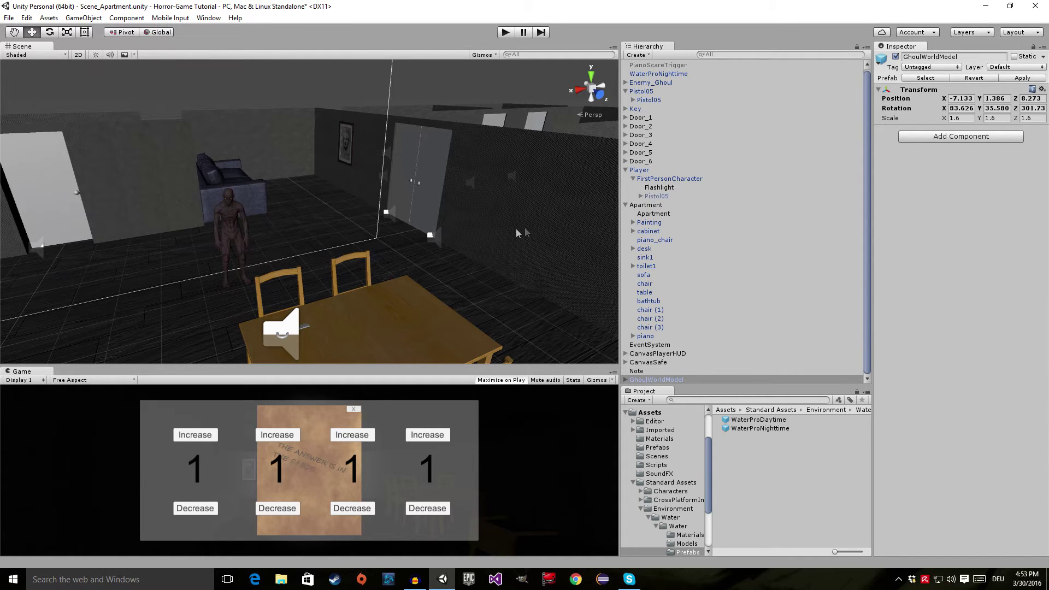
pyautogui.moveTo(478, 232); pyautogui.dragTo(356, 219, button='right')
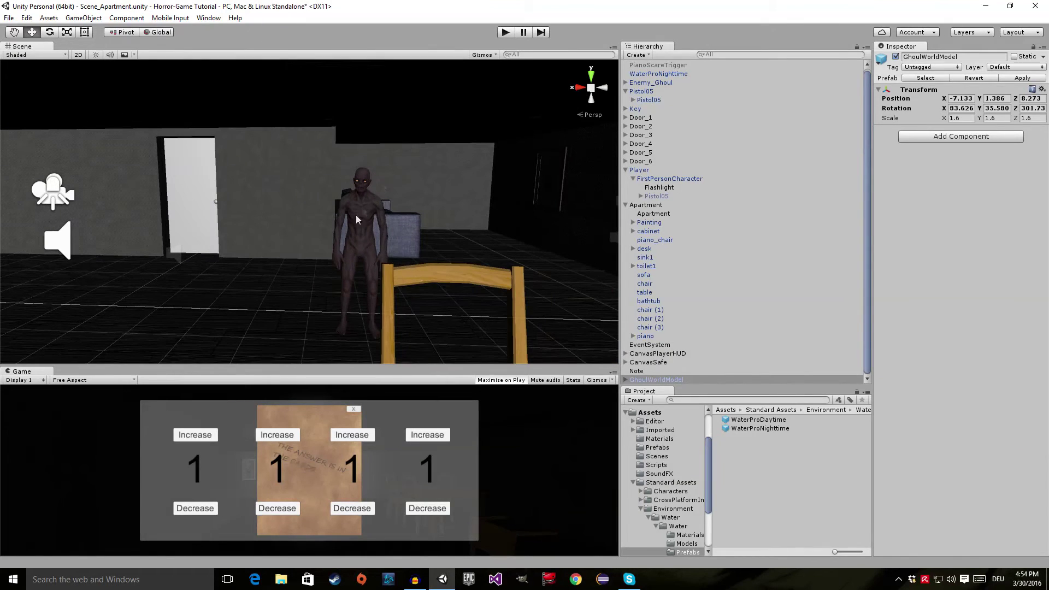
pyautogui.moveTo(427, 228)
pyautogui.mouseDown(button='right')
pyautogui.moveTo(328, 176)
pyautogui.moveTo(354, 192)
pyautogui.mouseUp(button='right')
pyautogui.moveTo(325, 272); pyautogui.dragTo(344, 213, button='right')
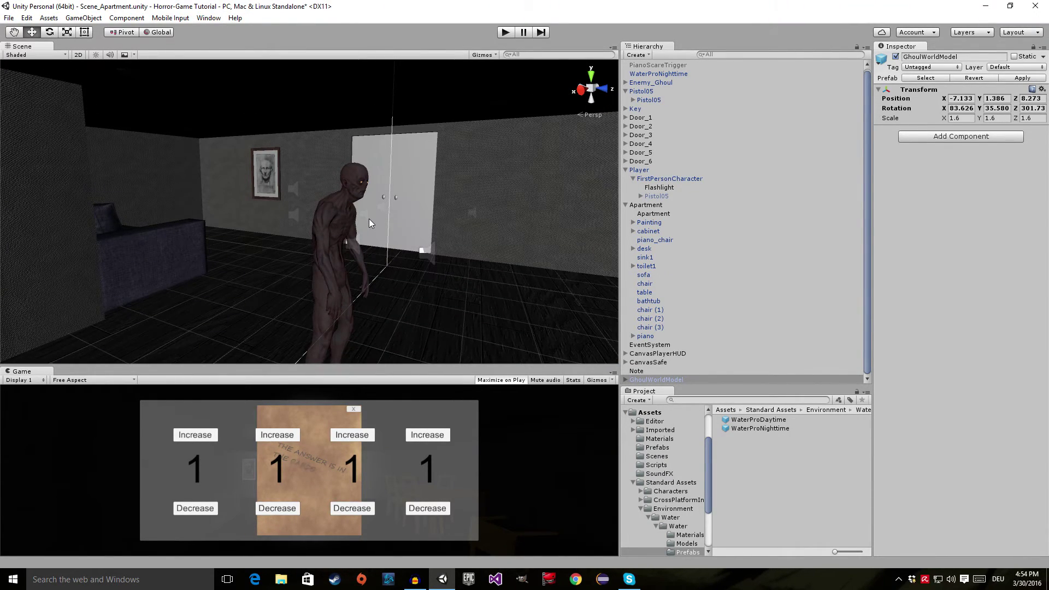
pyautogui.moveTo(368, 218); pyautogui.dragTo(403, 221, button='right')
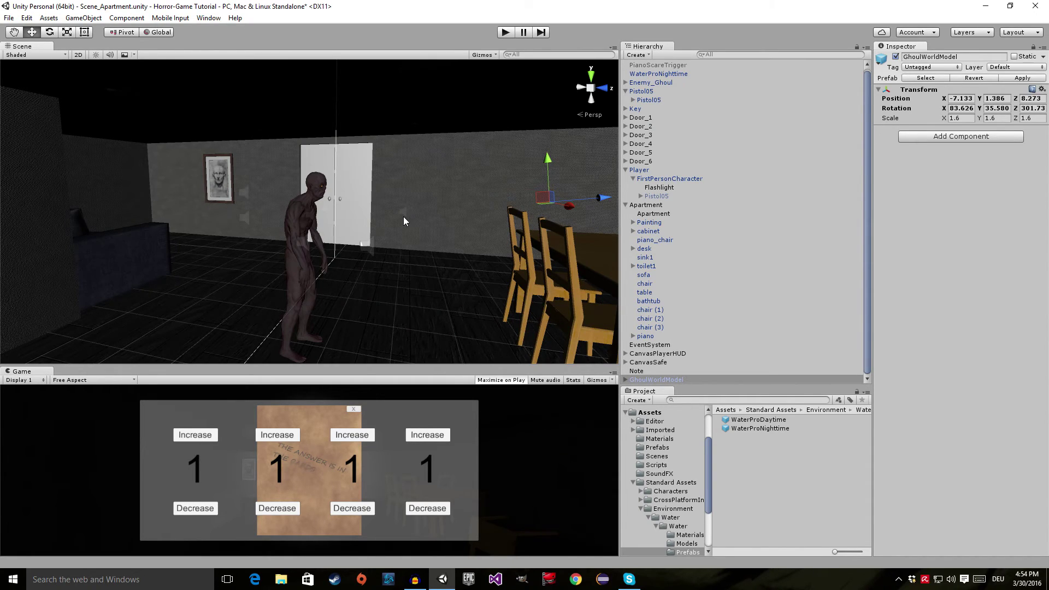
pyautogui.moveTo(401, 215); pyautogui.dragTo(398, 215, button='right')
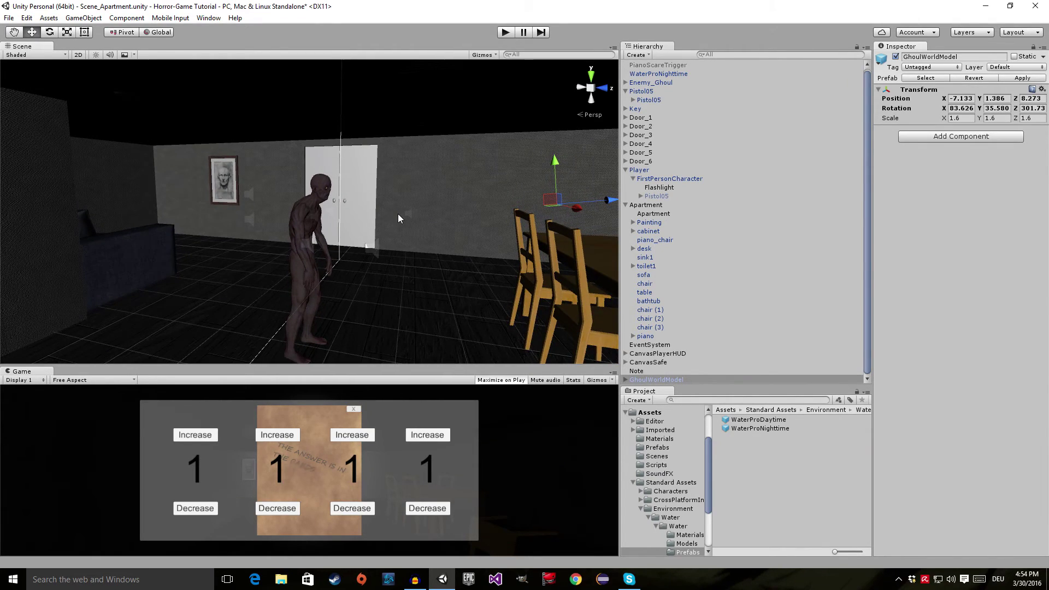